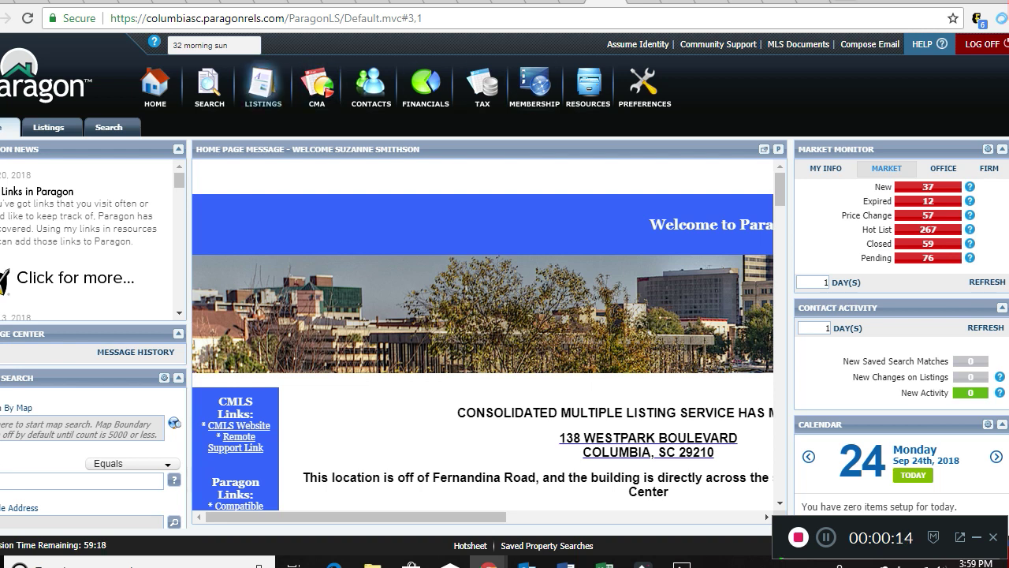
# Start a new RESIDENTIAL listing from the Listings menu's Add Listing options.
pyautogui.click(263, 86)
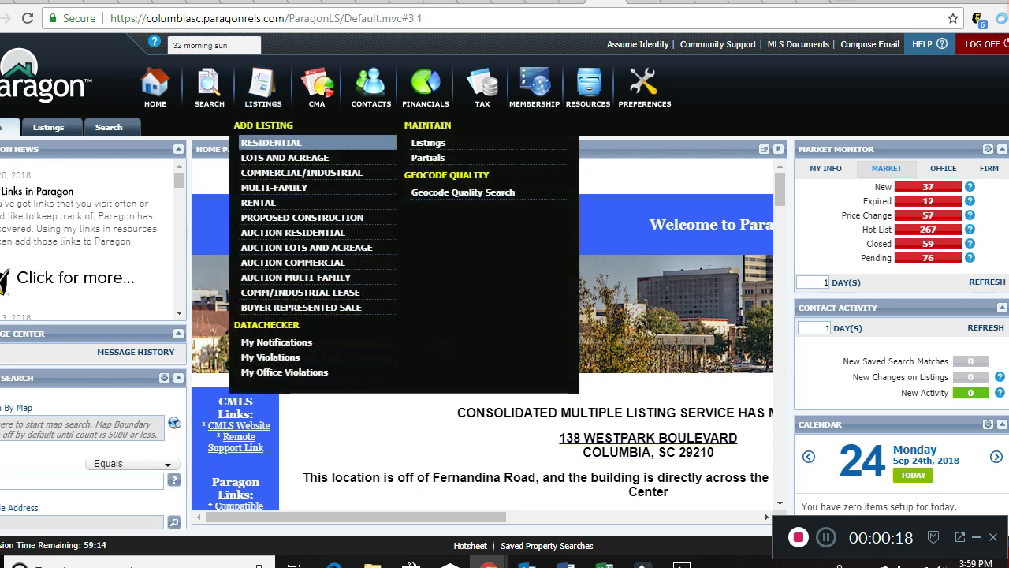
pyautogui.click(270, 142)
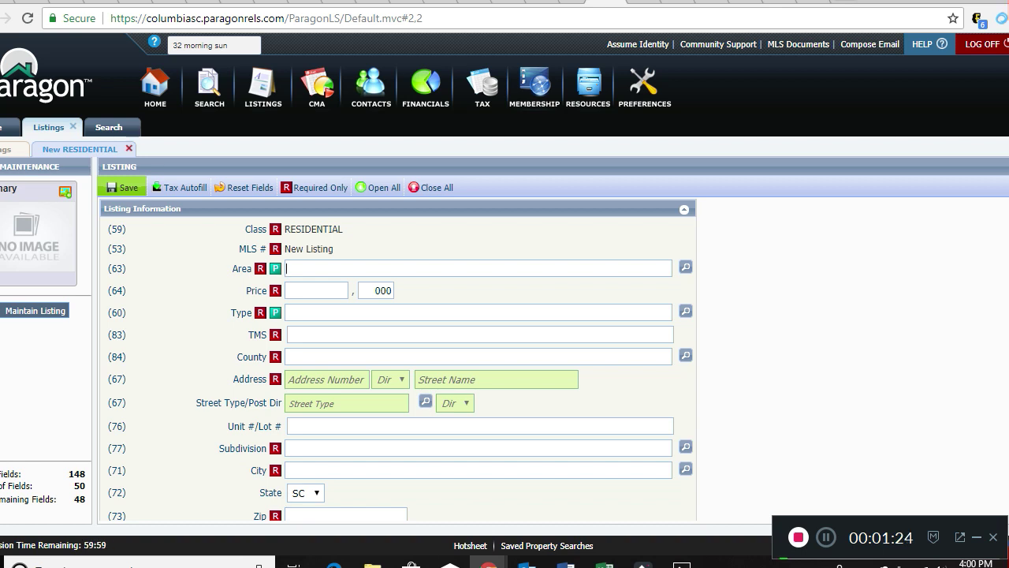
# Enter area 11 - Lexington, price 250,000 and property type Single Family.
pyautogui.write('11')
pyautogui.press('Return')
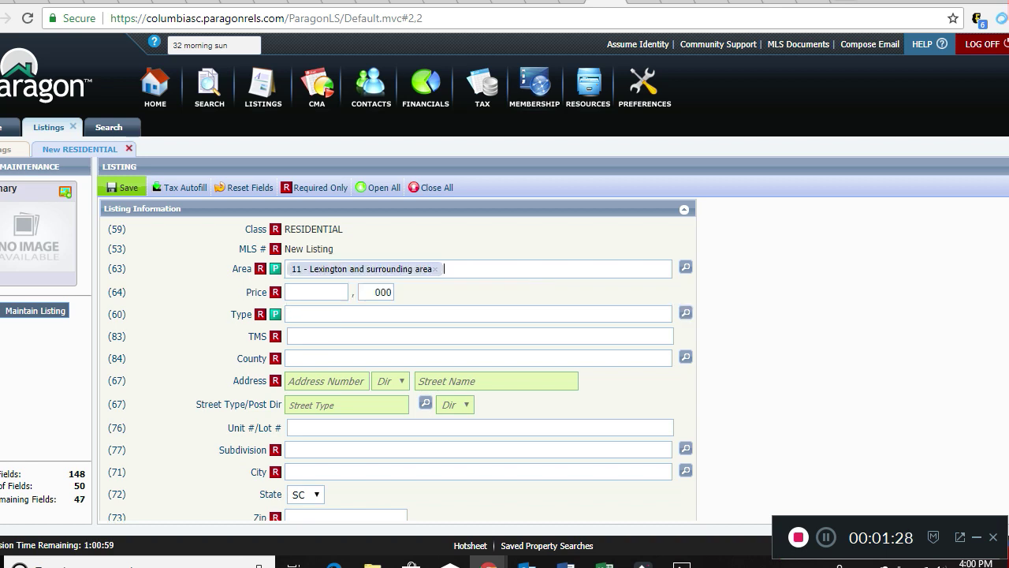
pyautogui.press('Tab')
pyautogui.write('250')
pyautogui.press('Tab')
pyautogui.press('Tab')
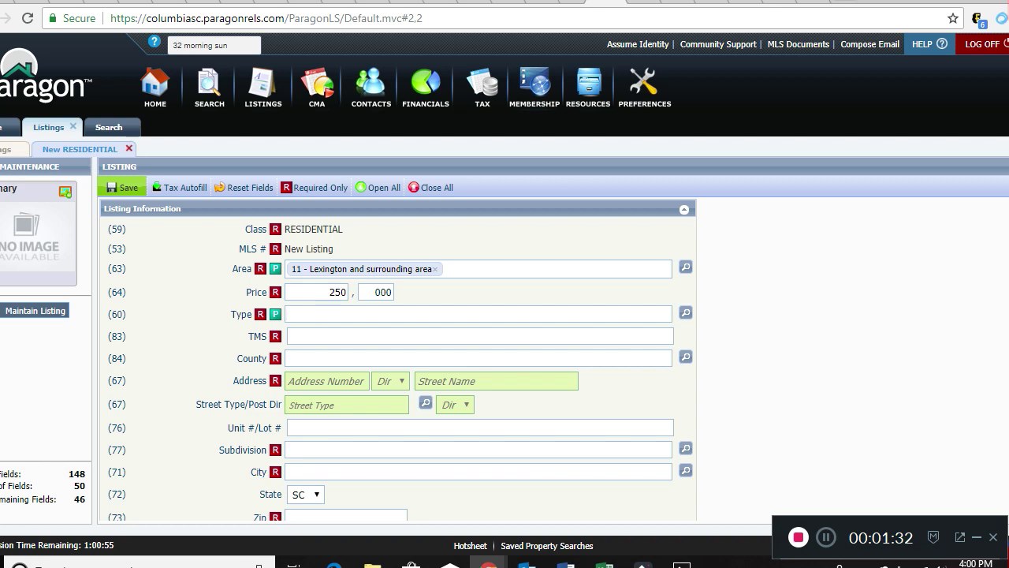
pyautogui.write('s')
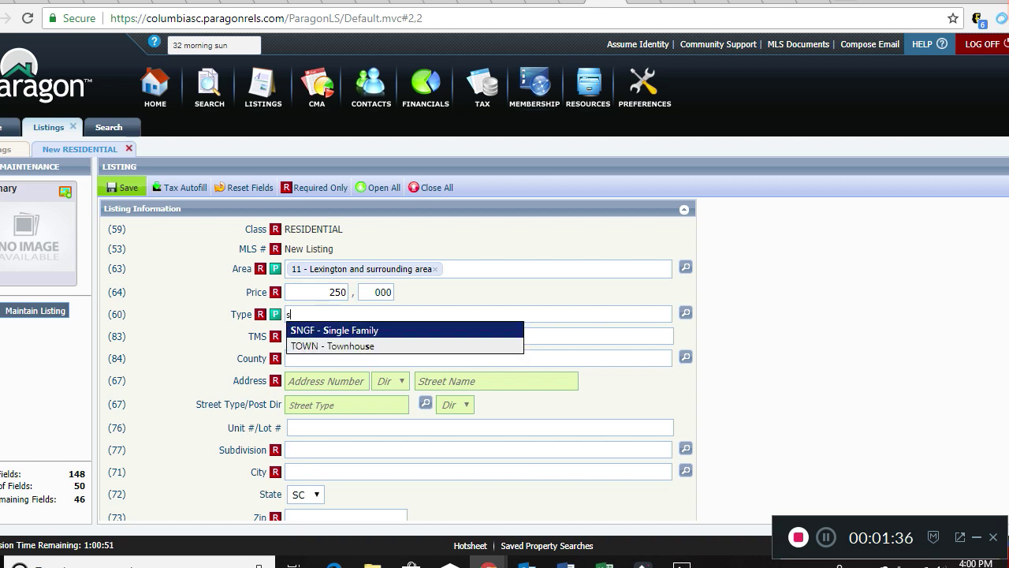
pyautogui.press('Down')
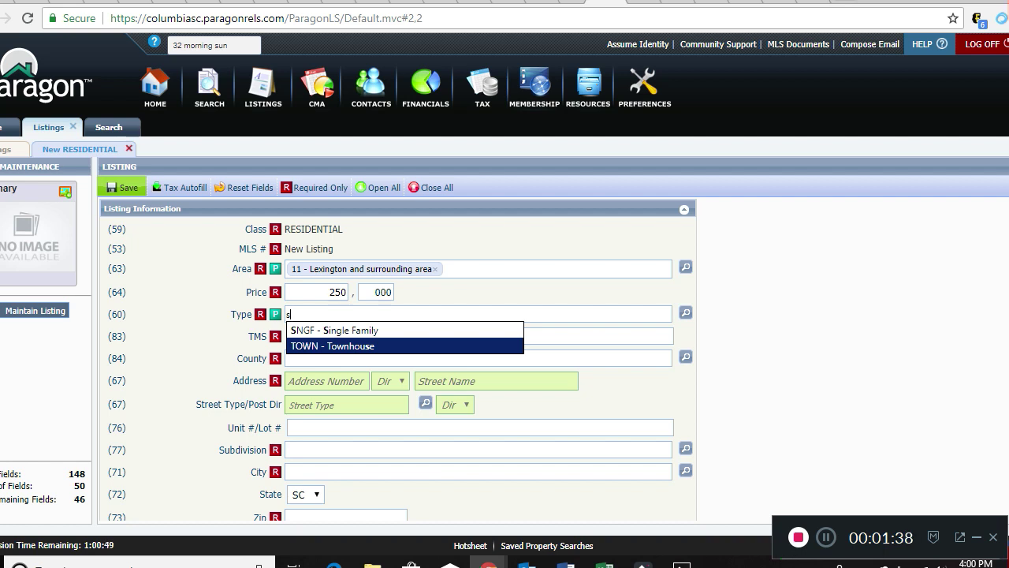
pyautogui.press('Up')
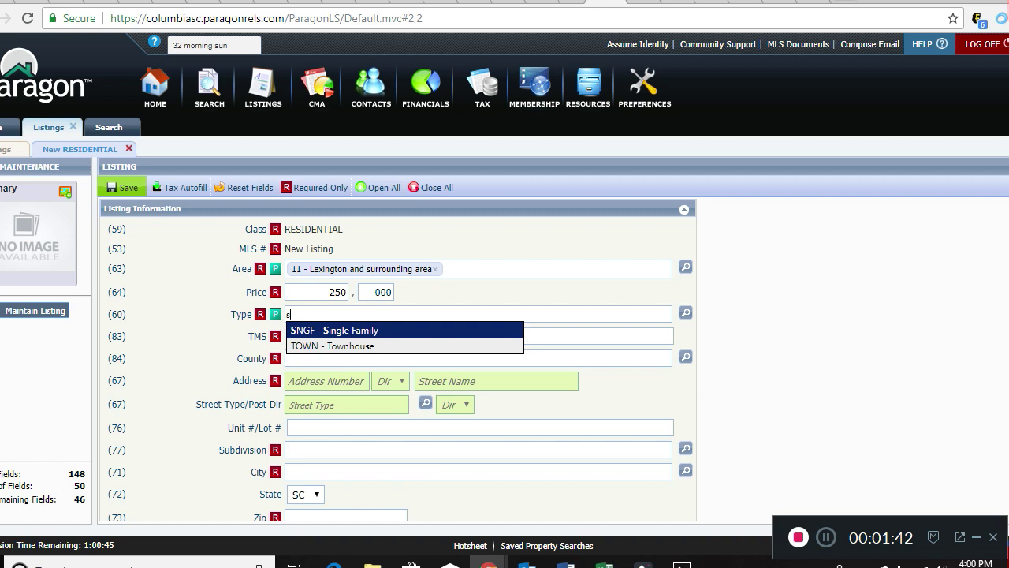
pyautogui.press('Return')
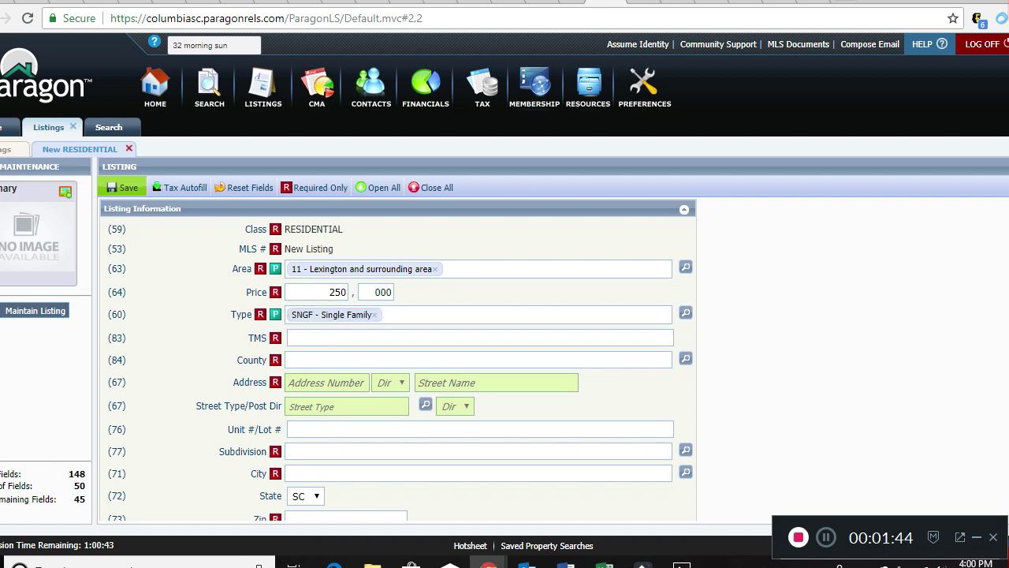
pyautogui.click(480, 337)
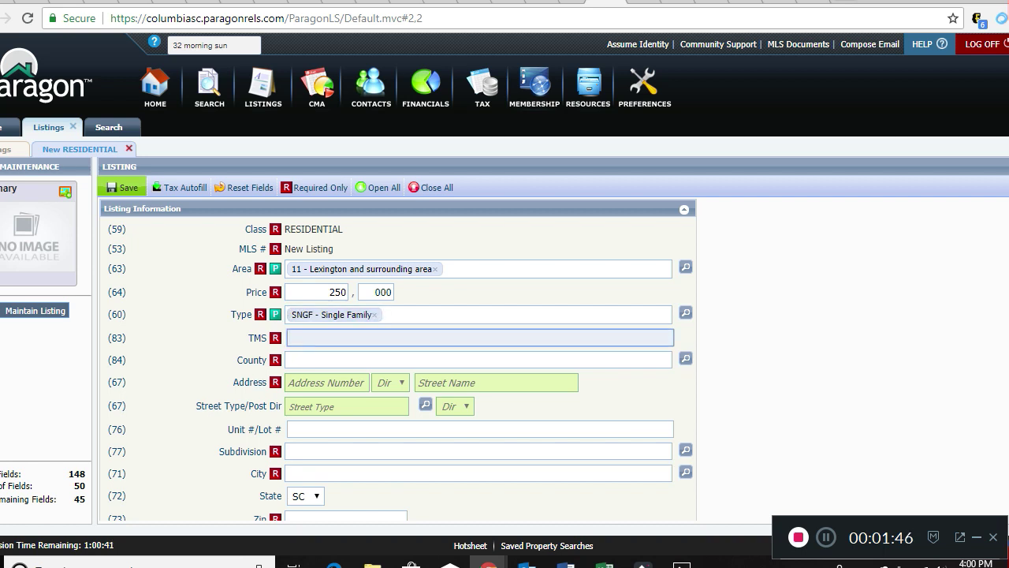
pyautogui.click(478, 359)
pyautogui.write('Lexington')
pyautogui.press('Tab')
pyautogui.press('Tab')
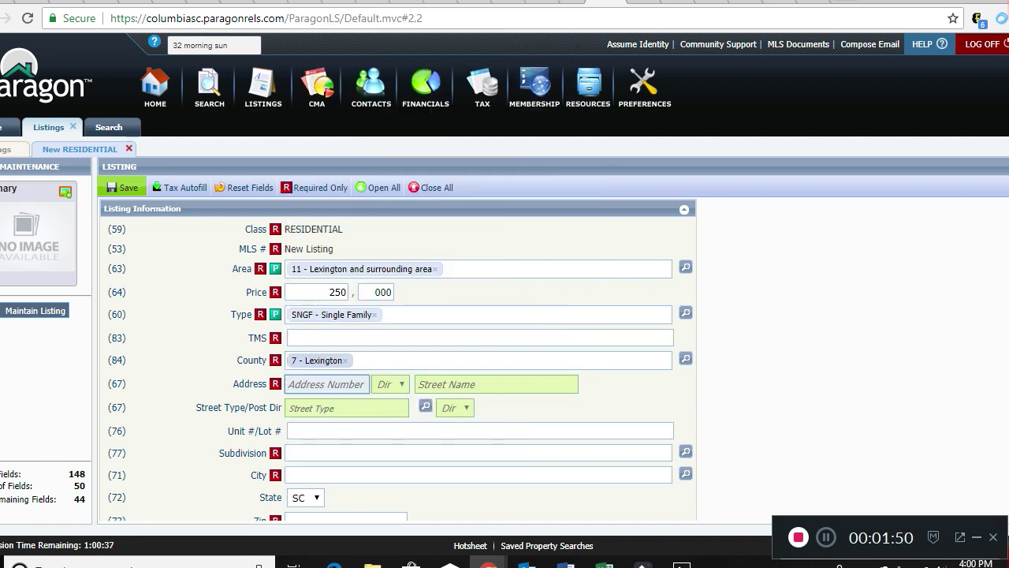
pyautogui.press('Tab')
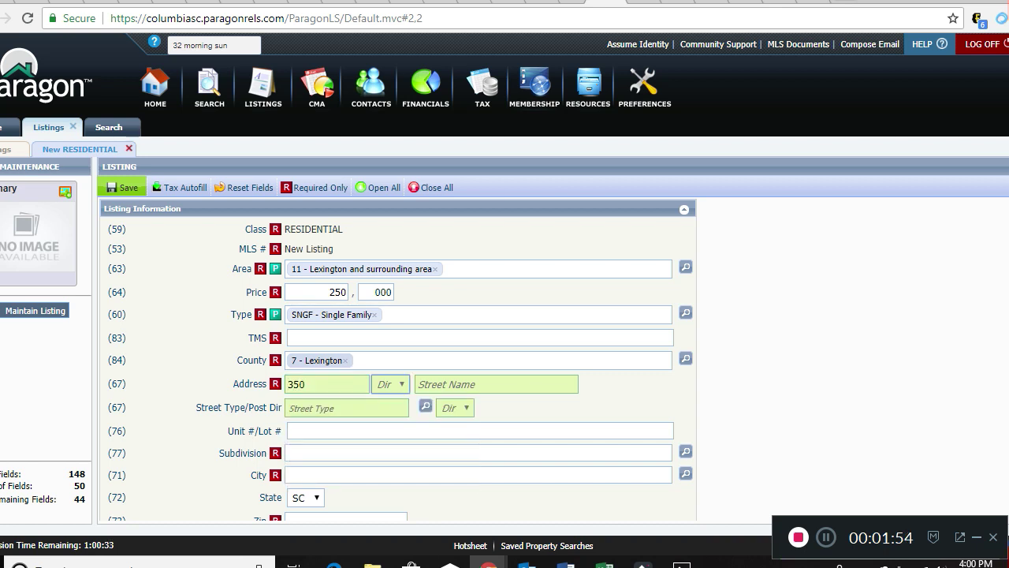
pyautogui.press('Tab')
pyautogui.press('Tab')
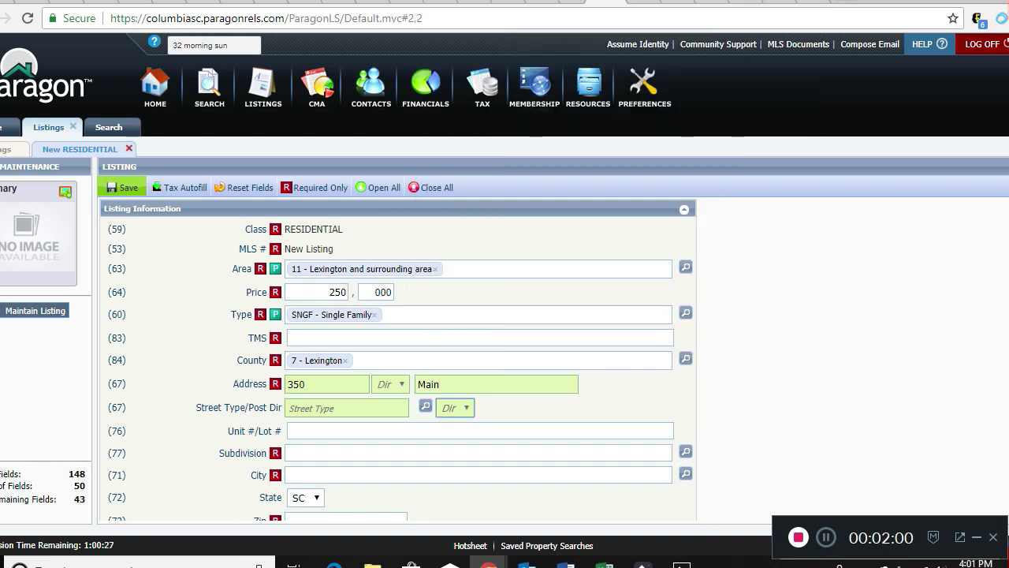
pyautogui.click(347, 408)
pyautogui.write('Street')
pyautogui.press('Tab')
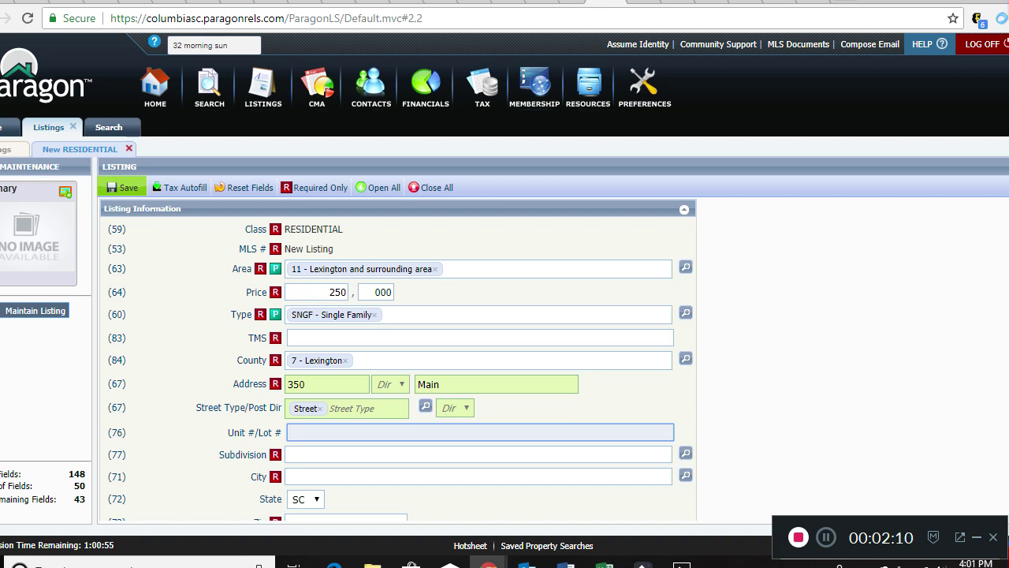
# Set city Lexington and subdivision 898 - NONE.
pyautogui.press('Tab')
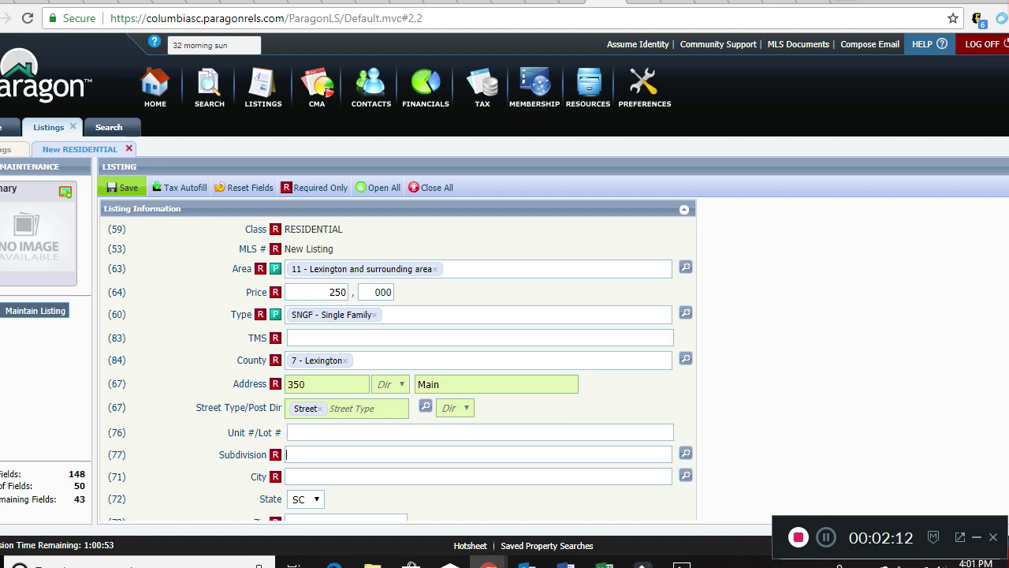
pyautogui.press('Tab')
pyautogui.write('Lexington')
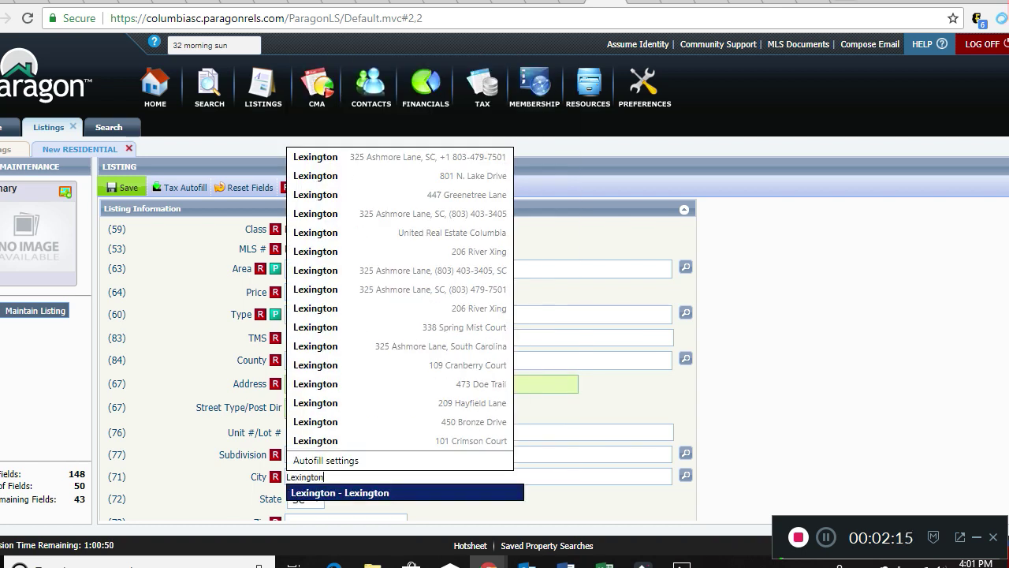
pyautogui.press('Return')
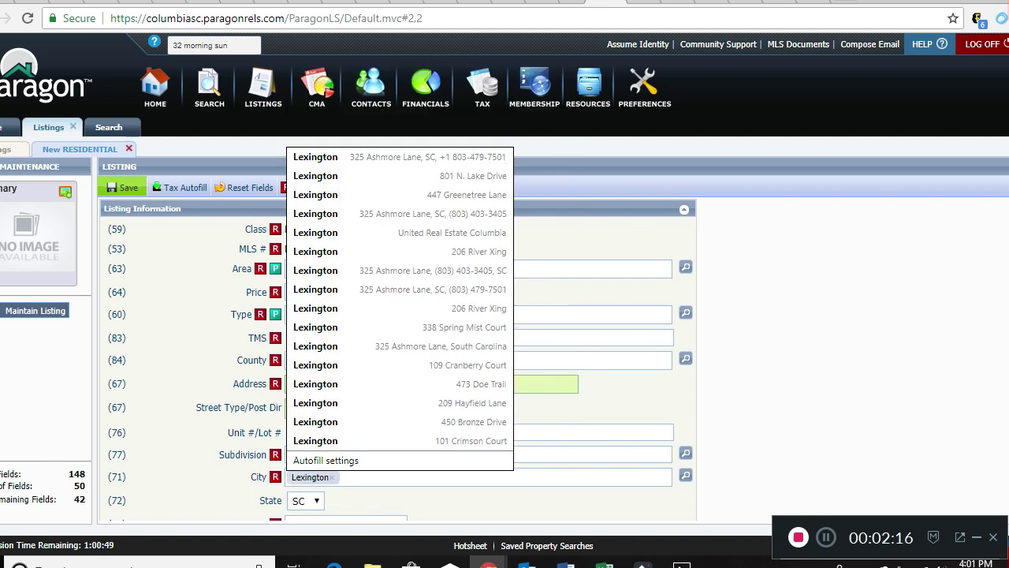
pyautogui.click(292, 454)
pyautogui.write('none')
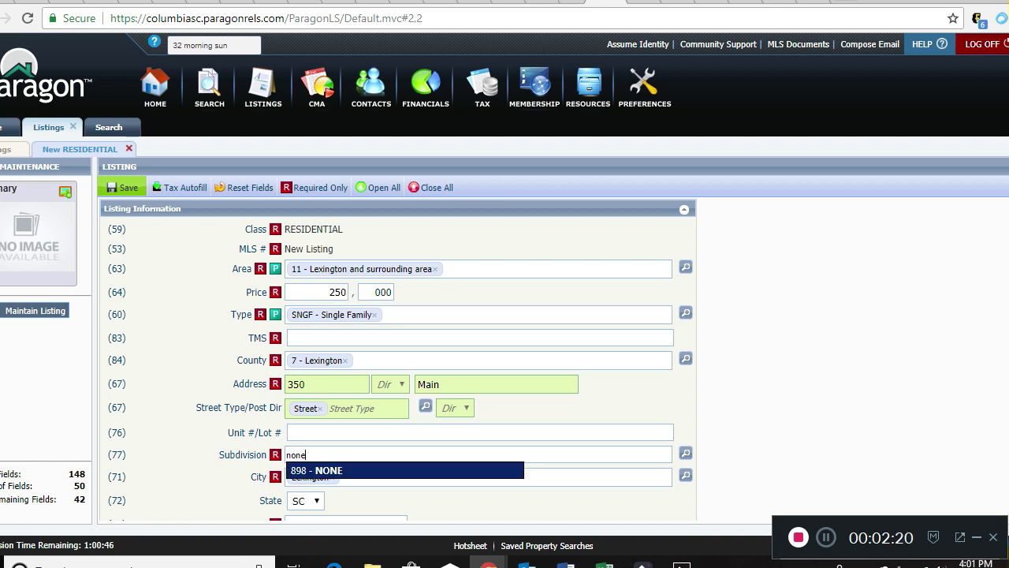
pyautogui.press('Return')
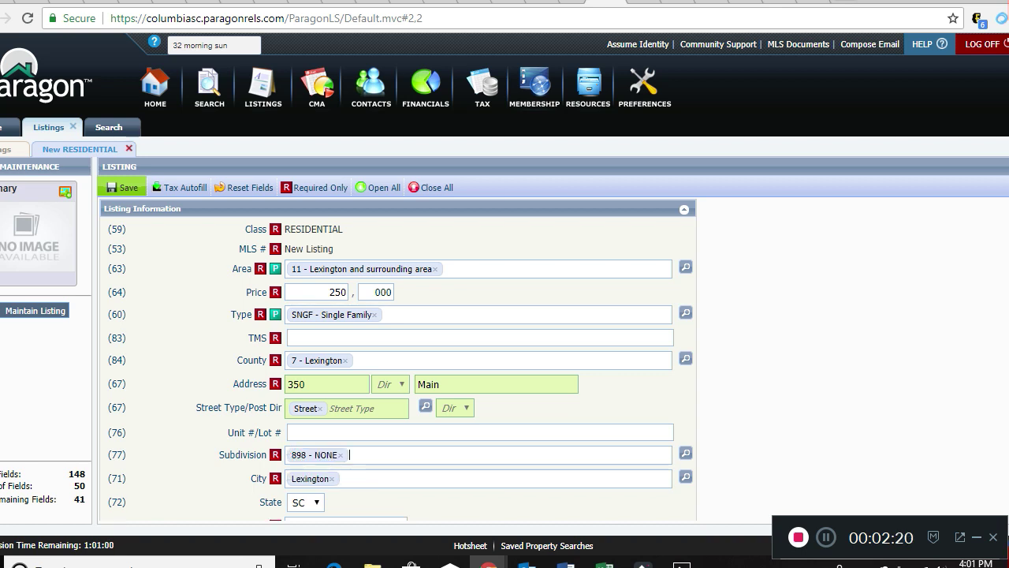
# Enter zip 29072 and run the duplicate check, which finds no matching listings.
pyautogui.scroll(-3, 398, 359)
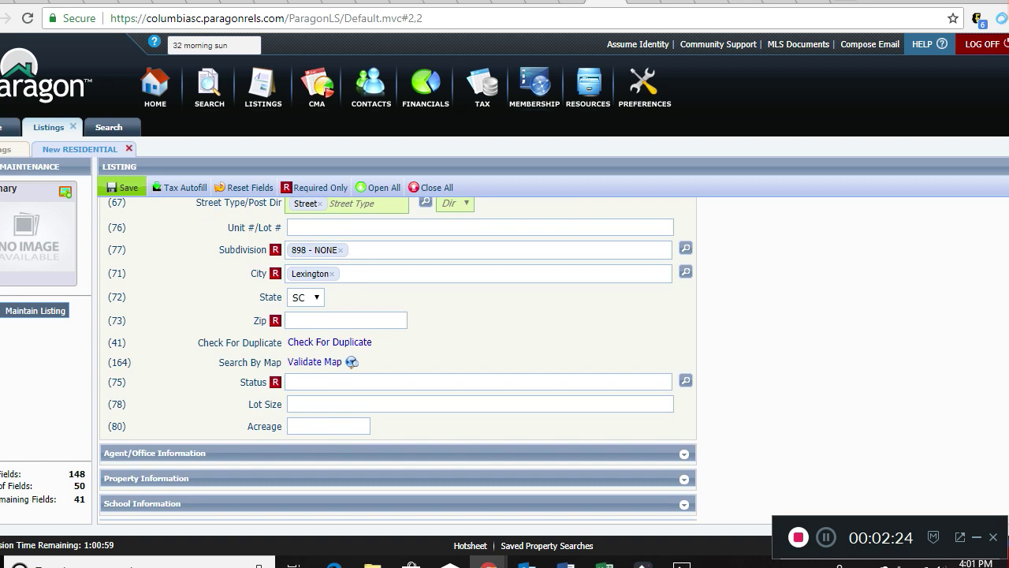
pyautogui.click(345, 321)
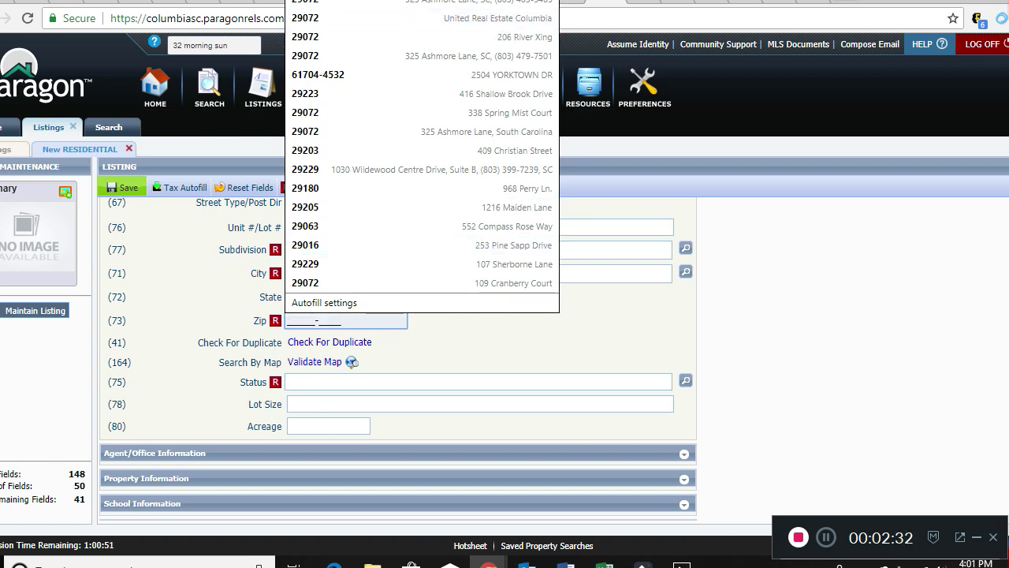
pyautogui.write('2')
pyautogui.press('BackSpace')
pyautogui.write('29072-')
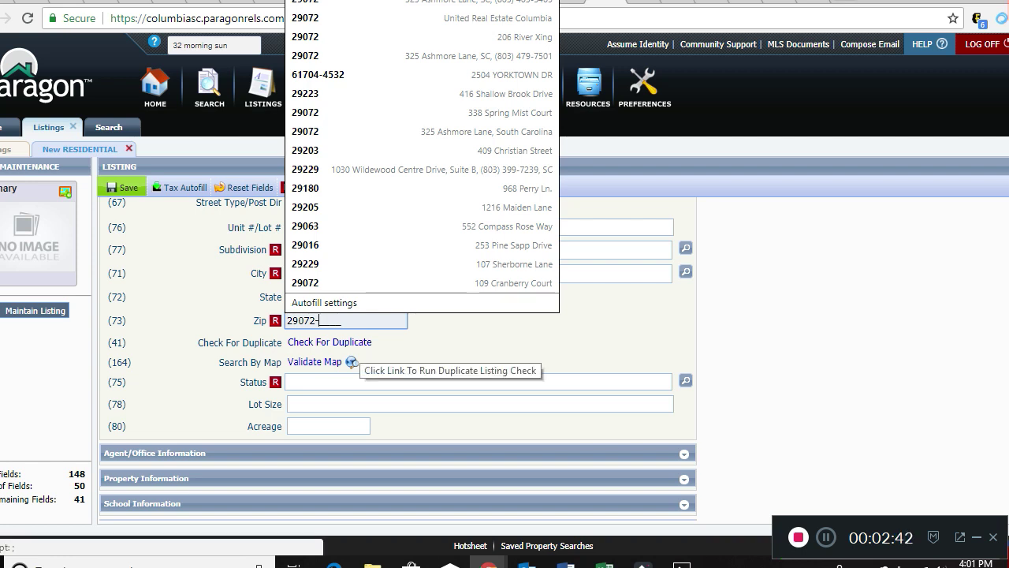
pyautogui.click(343, 342)
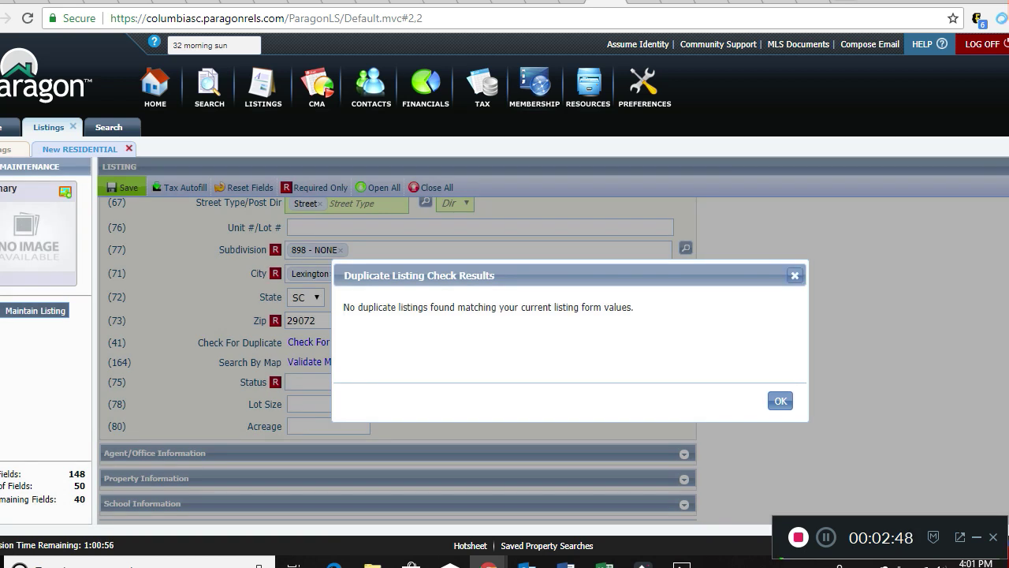
pyautogui.click(781, 401)
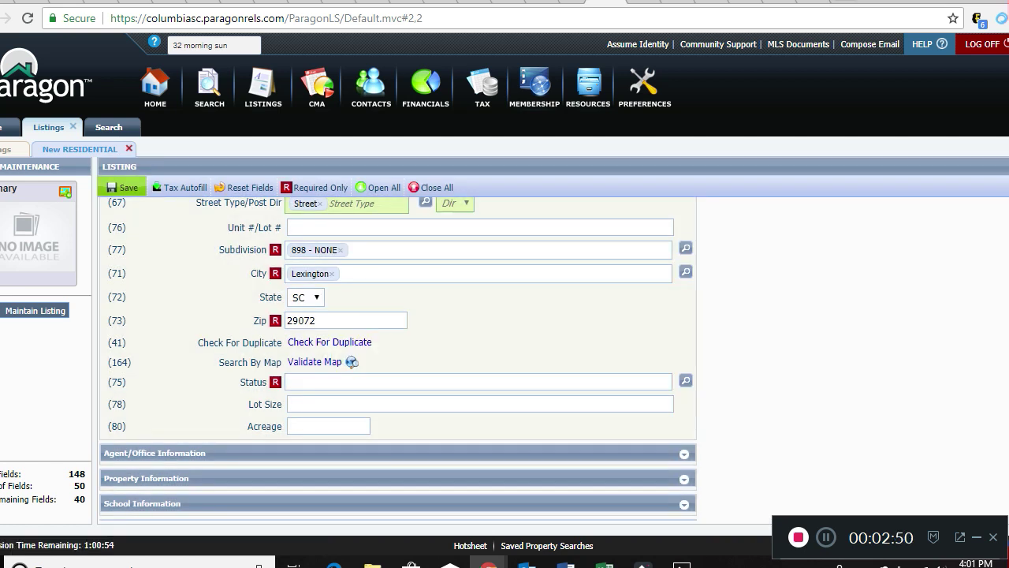
pyautogui.click(328, 362)
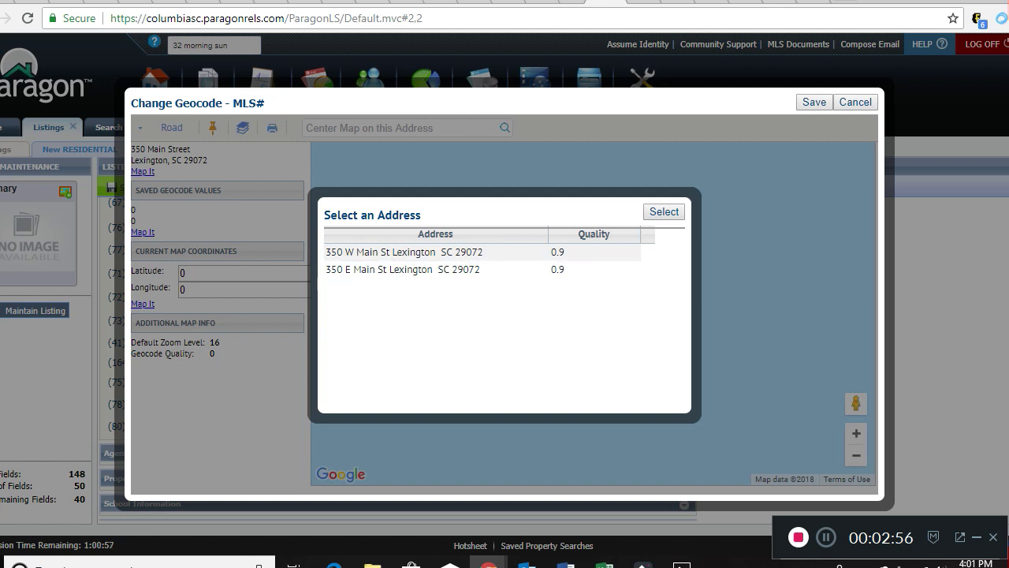
pyautogui.click(473, 252)
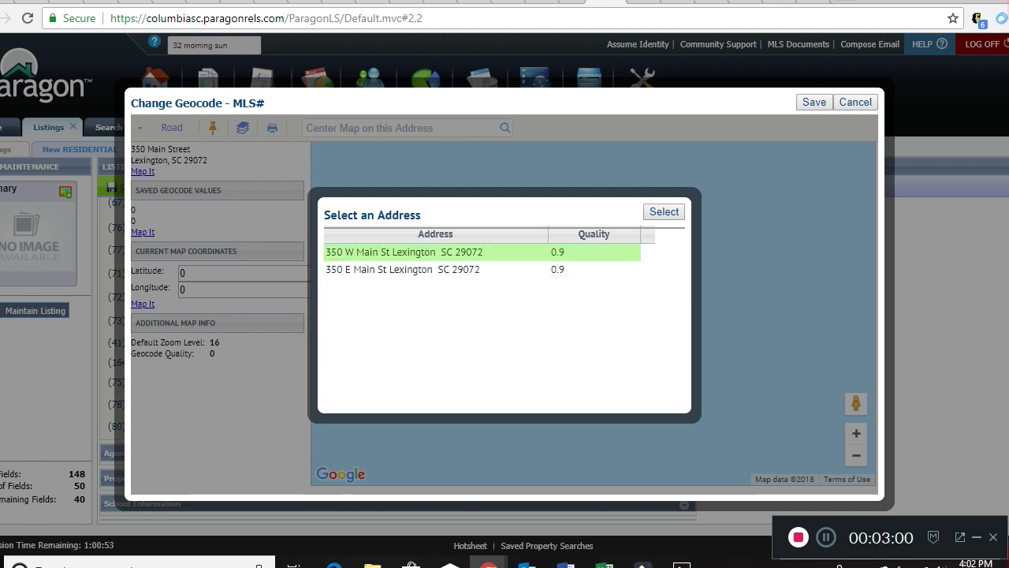
pyautogui.click(664, 211)
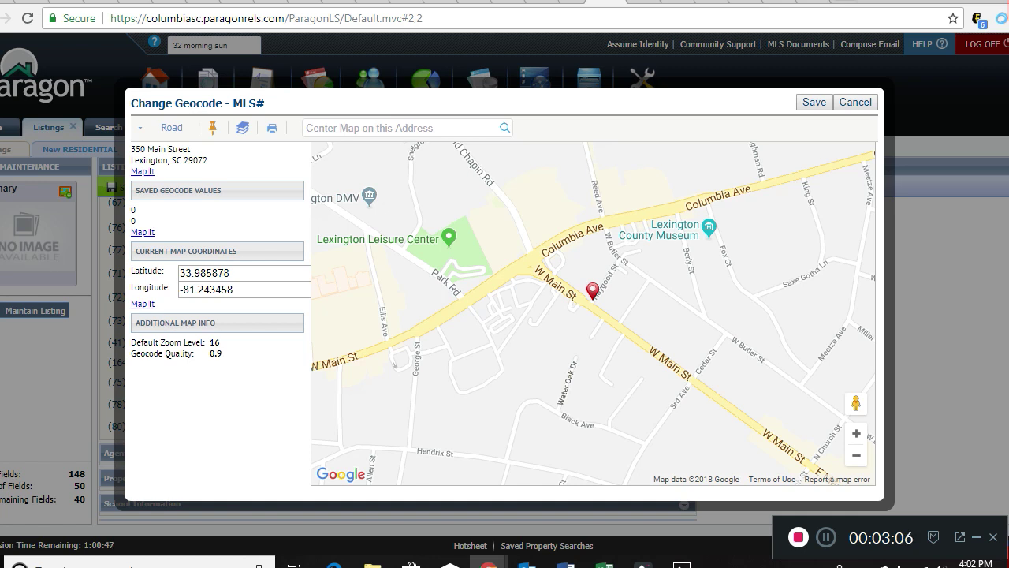
pyautogui.moveTo(593, 298)
pyautogui.mouseDown()
pyautogui.moveTo(605, 313)
pyautogui.moveTo(591, 298)
pyautogui.mouseUp()
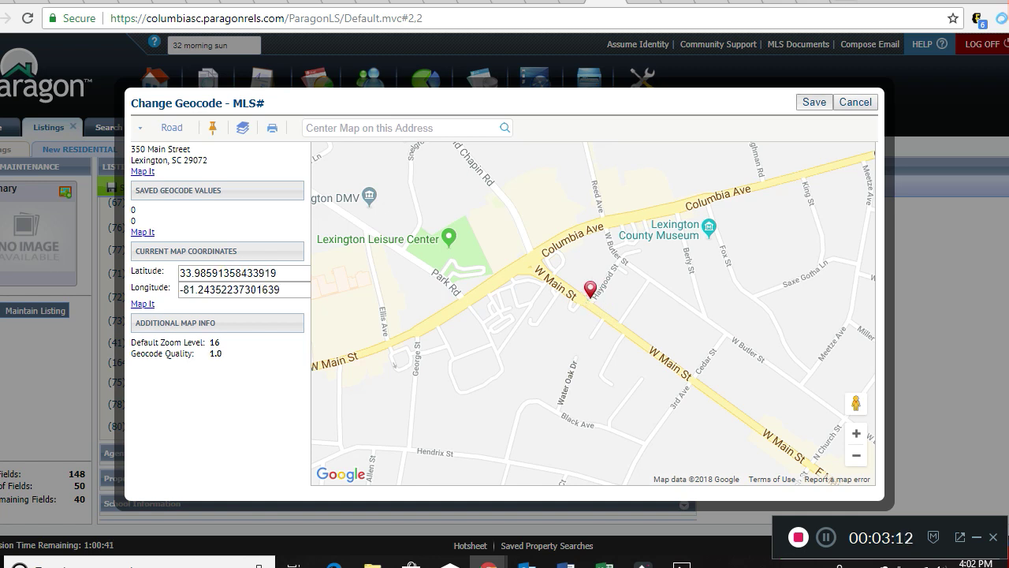
pyautogui.click(814, 102)
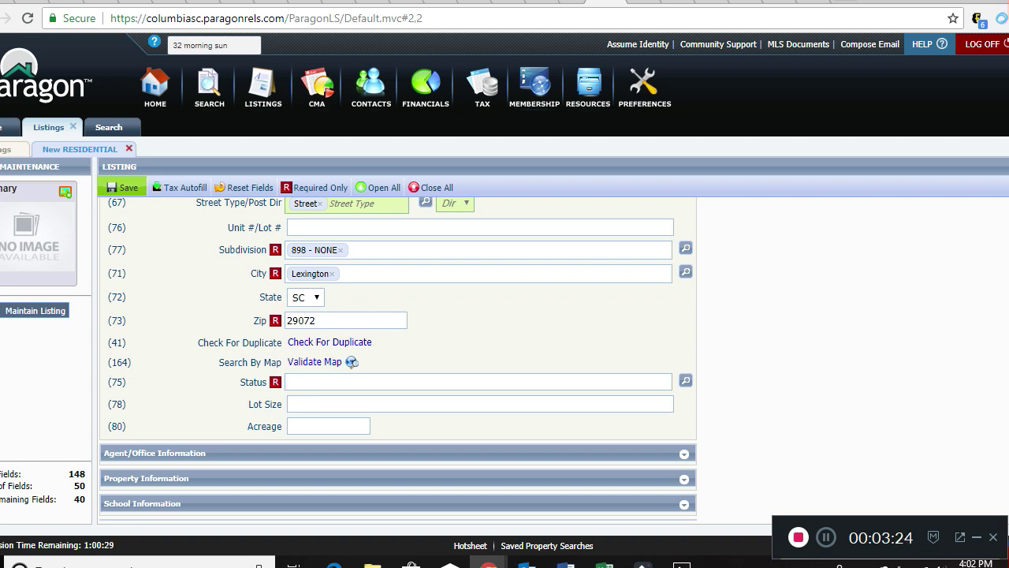
# Under Agent/Office Information set Comp SB 3, Transaction Broker Accepted Y - Yes, Compensation 1.
pyautogui.scroll(-2, 398, 359)
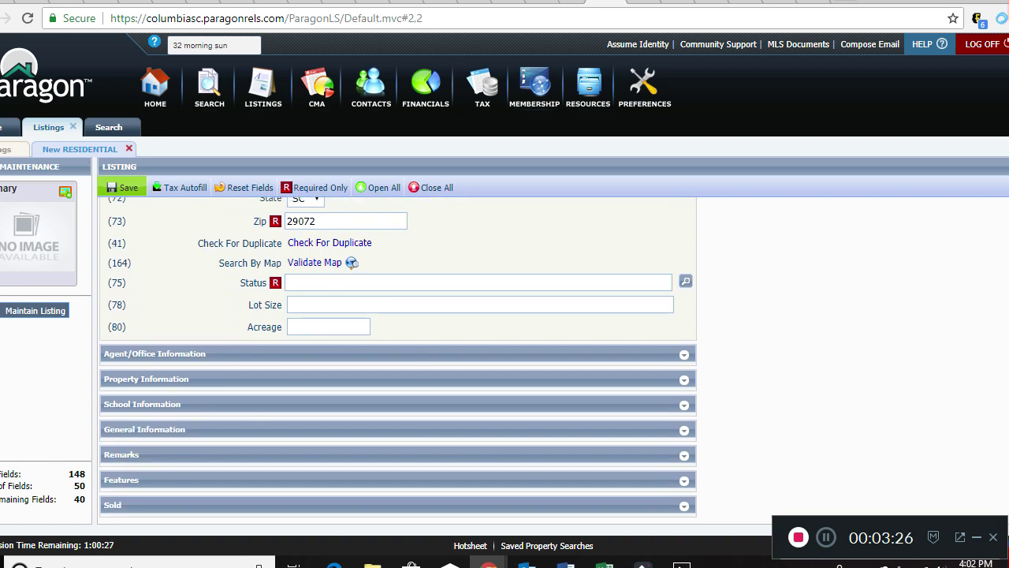
pyautogui.click(155, 353)
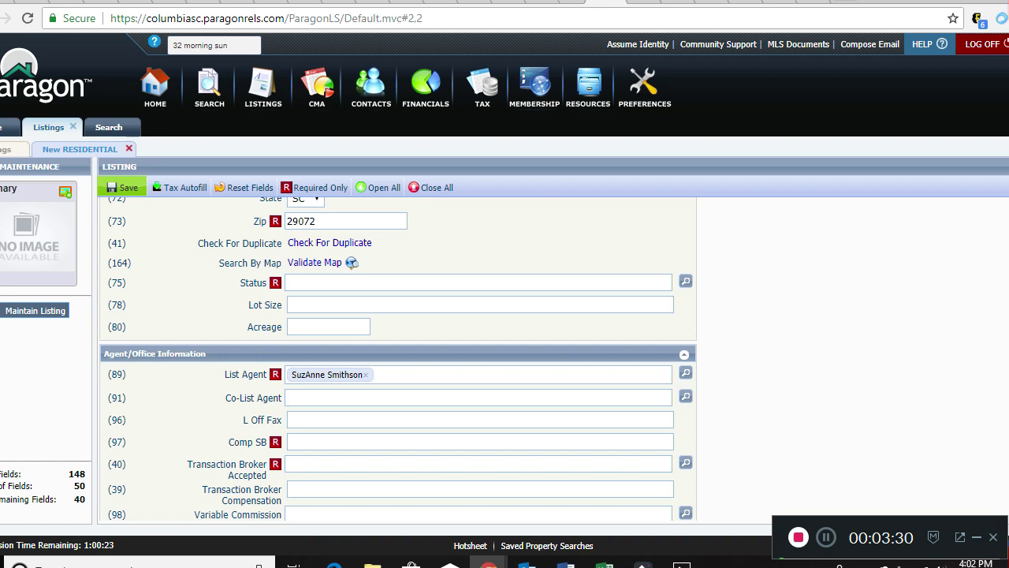
pyautogui.click(331, 441)
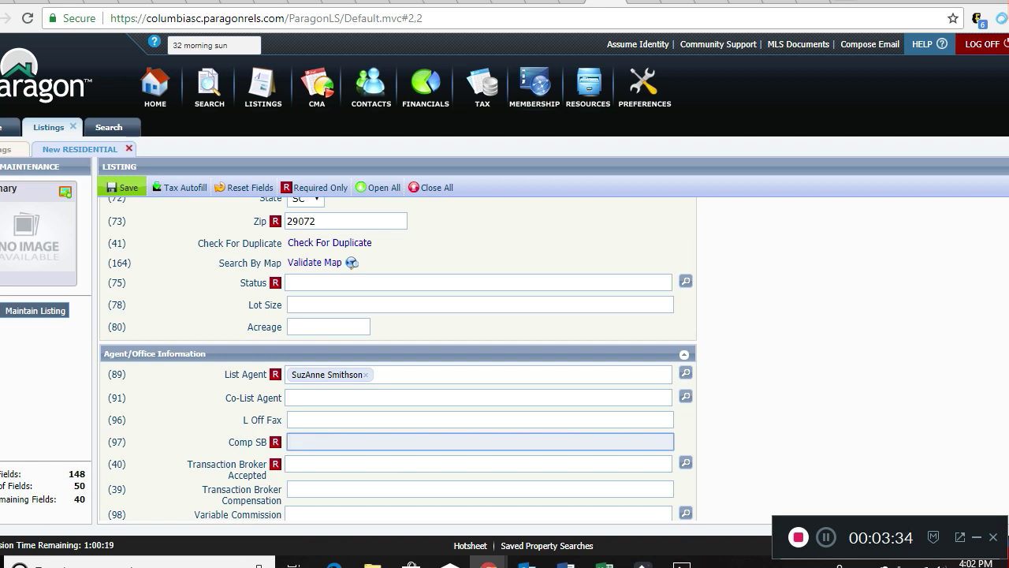
pyautogui.write('3')
pyautogui.press('Tab')
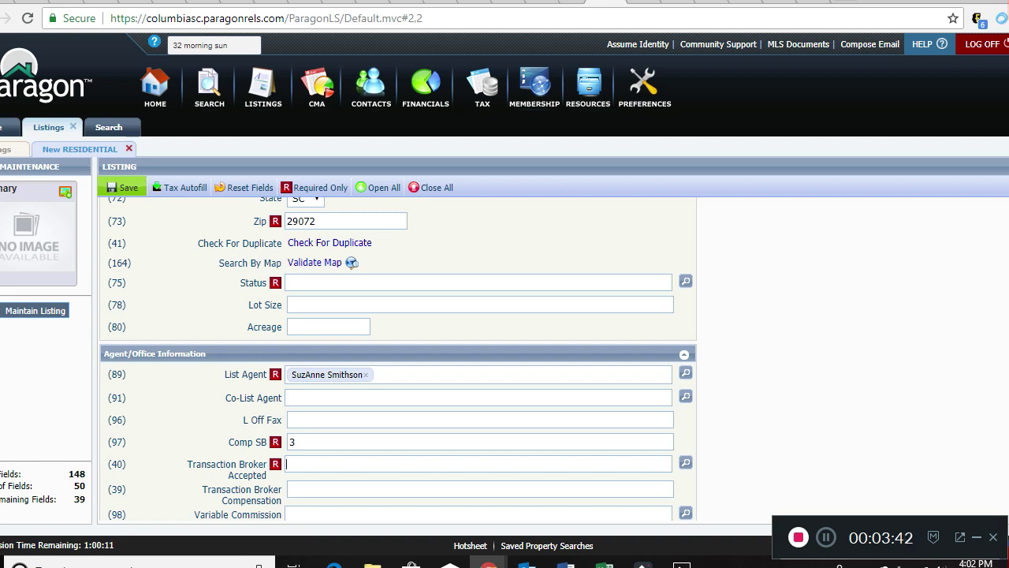
pyautogui.write('y')
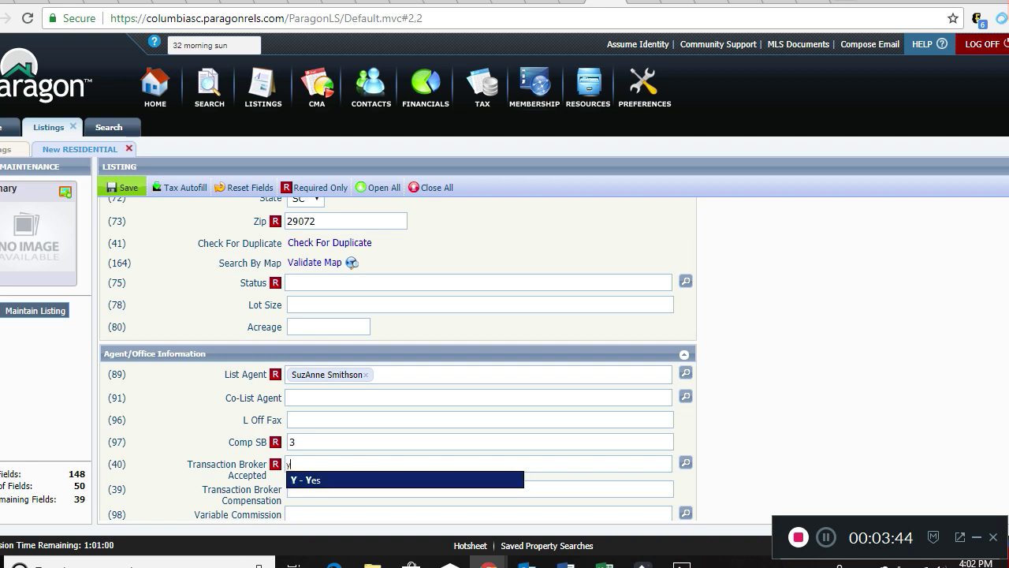
pyautogui.press('Return')
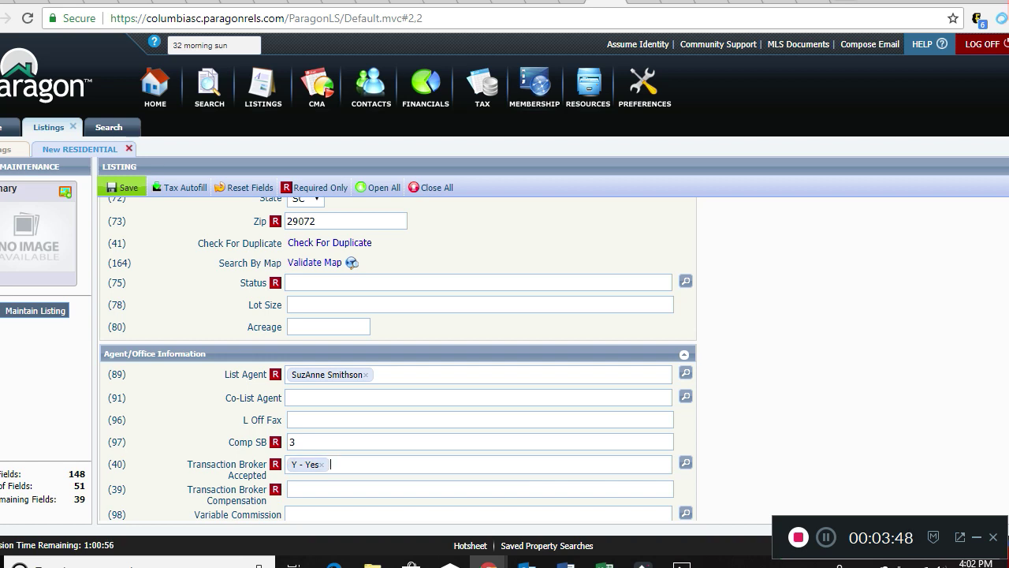
pyautogui.press('Tab')
pyautogui.write('1')
pyautogui.press('Tab')
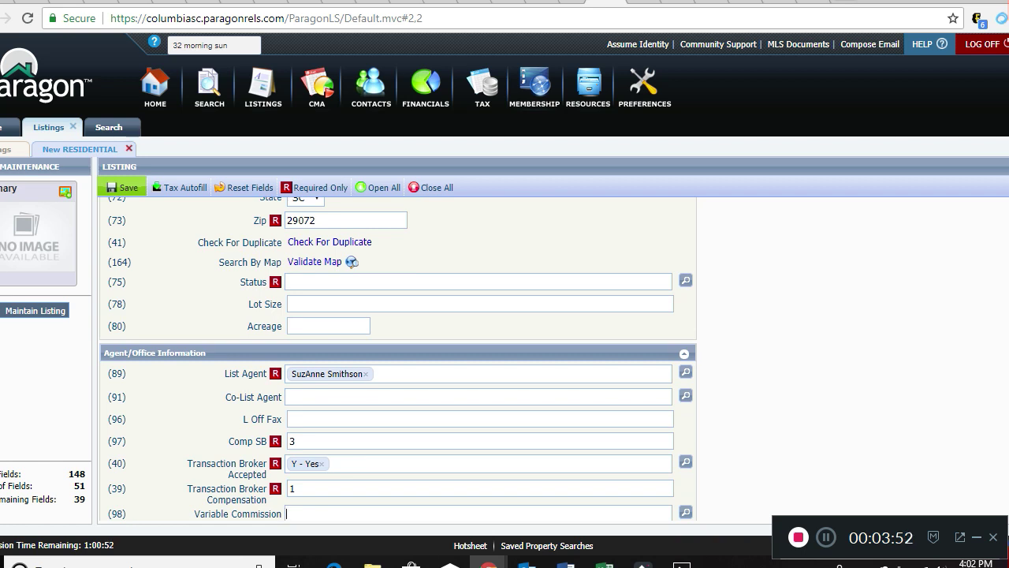
pyautogui.scroll(-3, 398, 359)
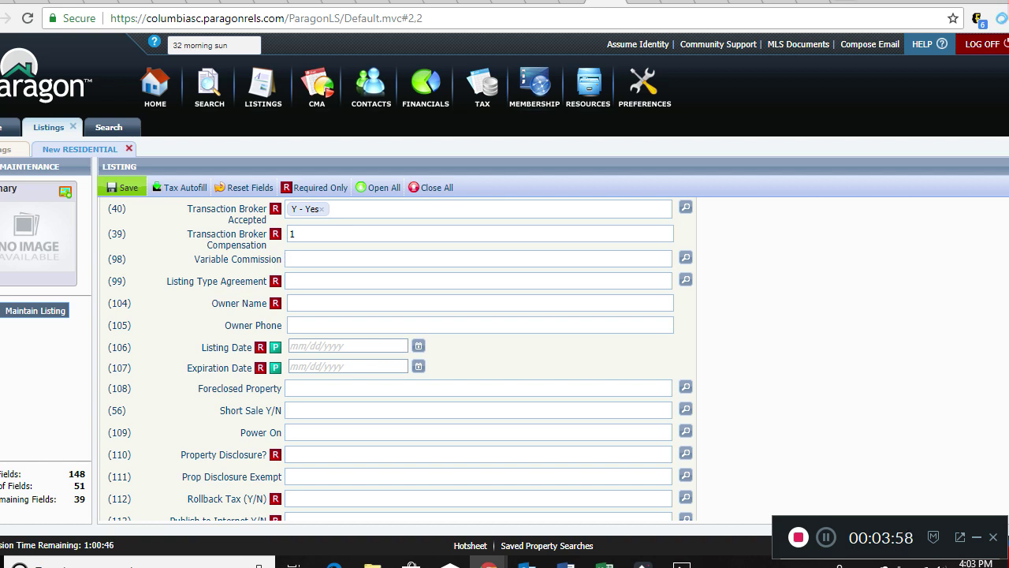
# Set Listing Type Agreement to ERS - Exclusive Right to Sell, leaving Expiration Date blank.
pyautogui.press('Tab')
pyautogui.write('E')
pyautogui.press('Down')
pyautogui.press('Return')
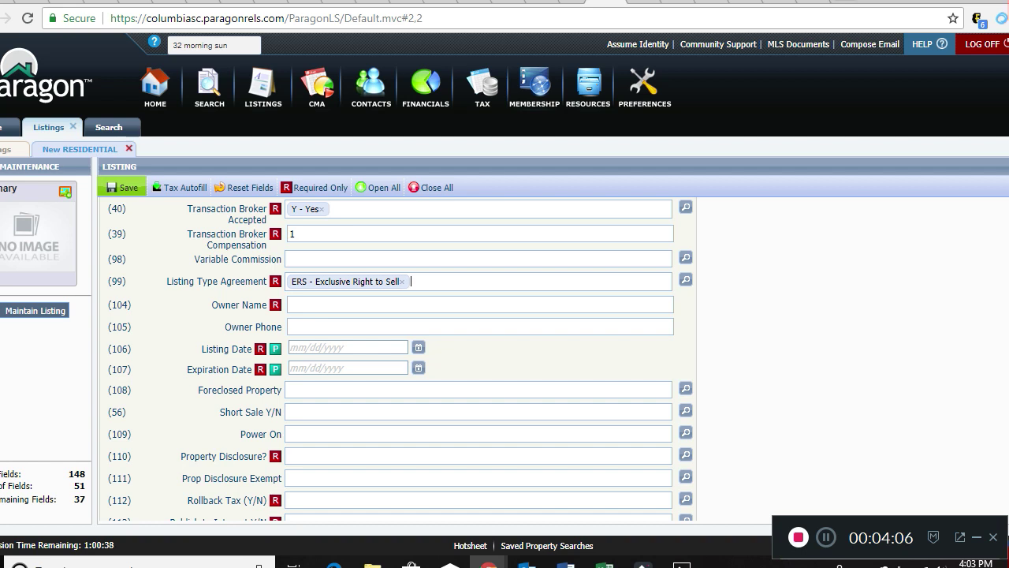
pyautogui.press('Tab')
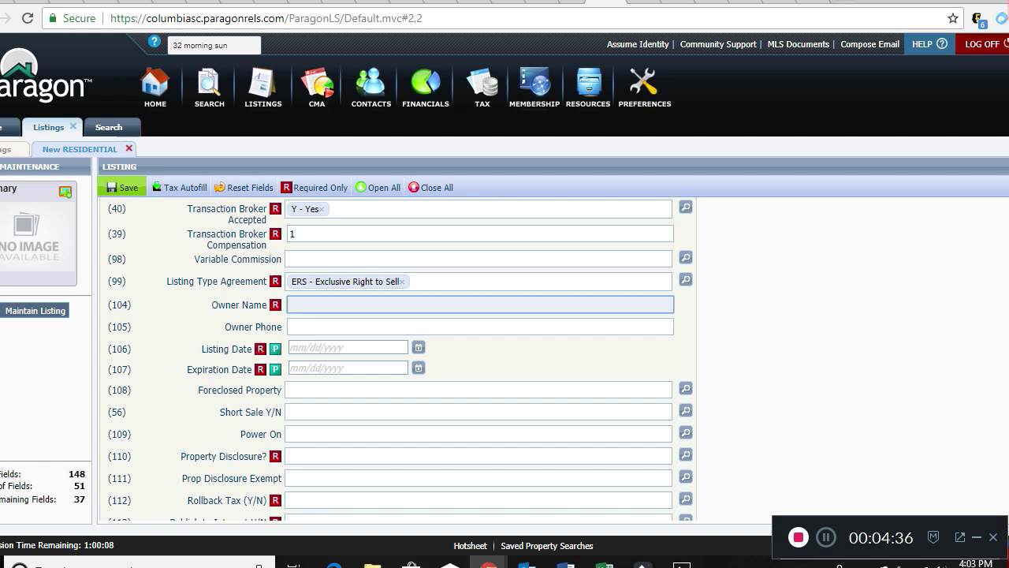
pyautogui.click(347, 369)
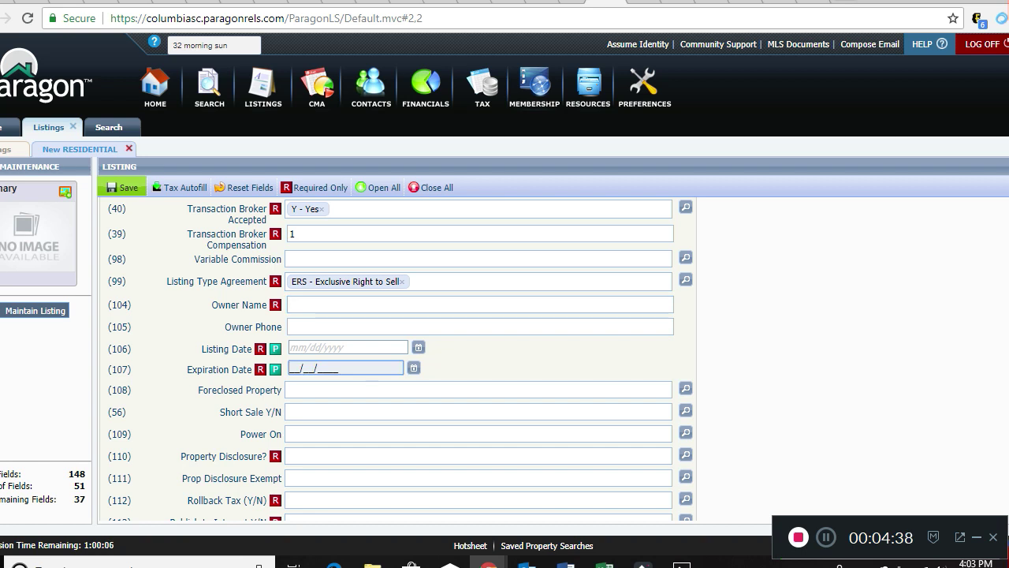
pyautogui.press('Tab')
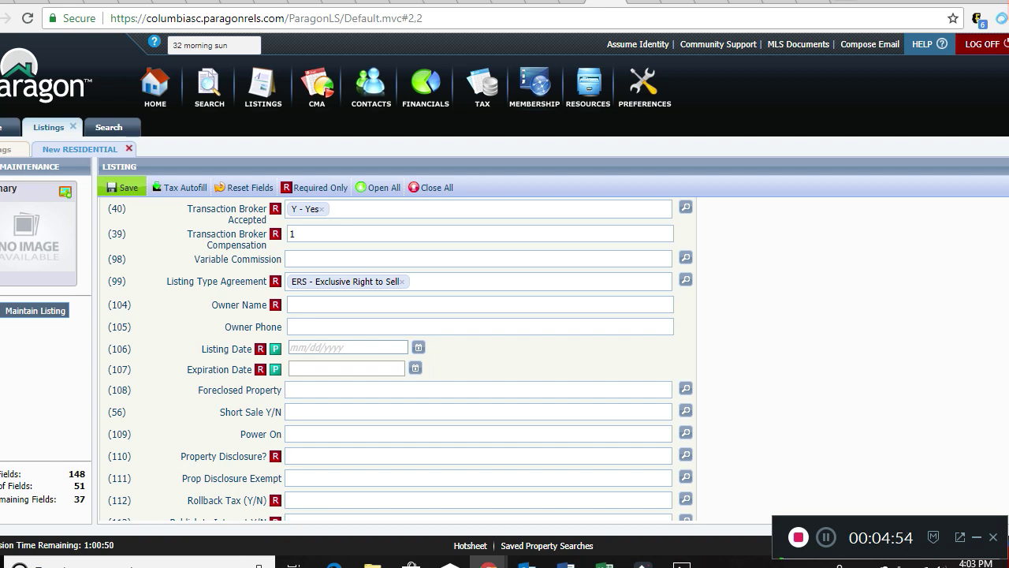
pyautogui.click(287, 434)
pyautogui.scroll(-2, 398, 359)
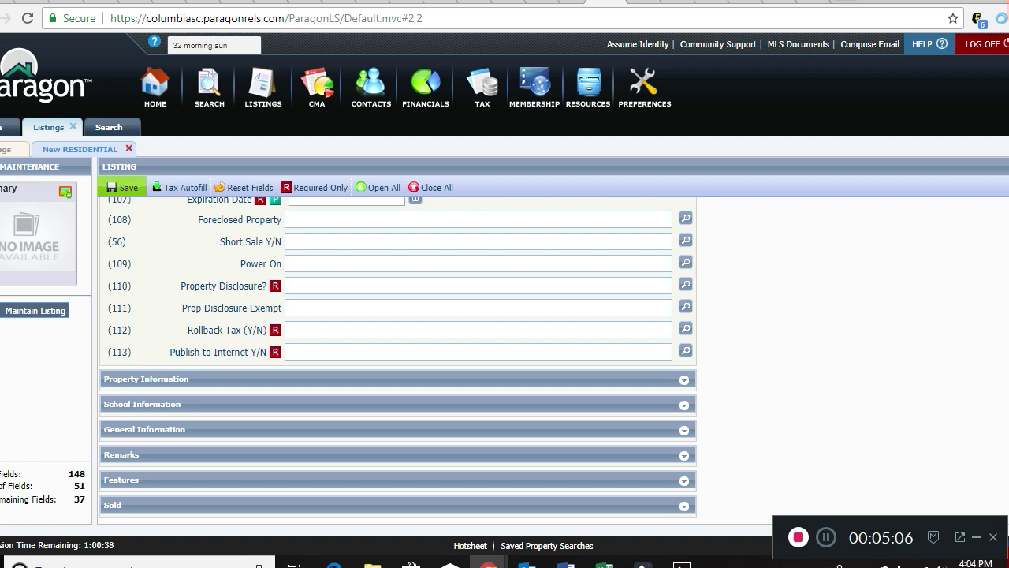
# Set Property Disclosure Y - Yes, Rollback Tax N - No and Publish to Internet Y - Yes.
pyautogui.press('Tab')
pyautogui.write('y')
pyautogui.press('Return')
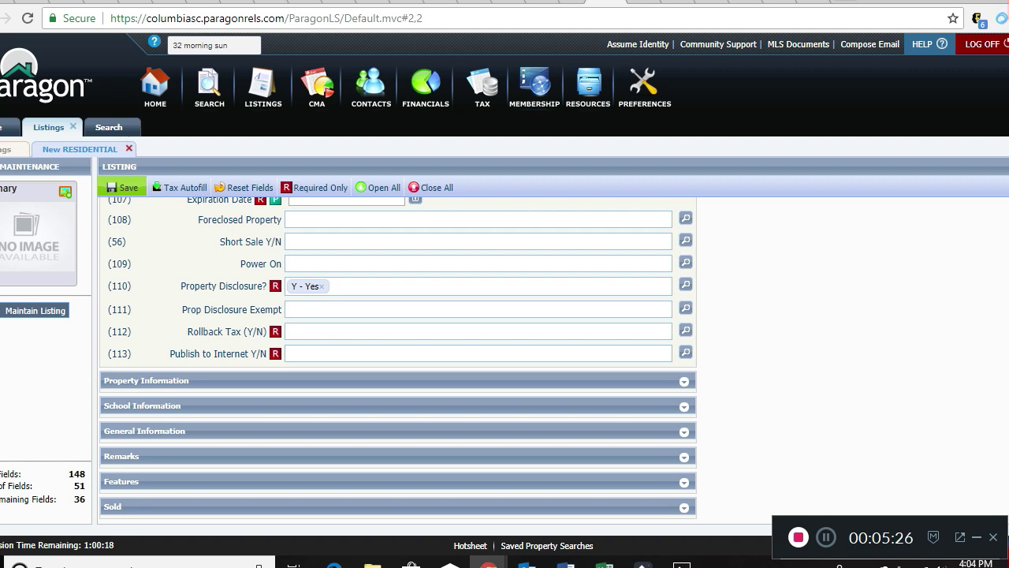
pyautogui.click(287, 309)
pyautogui.press('Tab')
pyautogui.write('n')
pyautogui.press('Return')
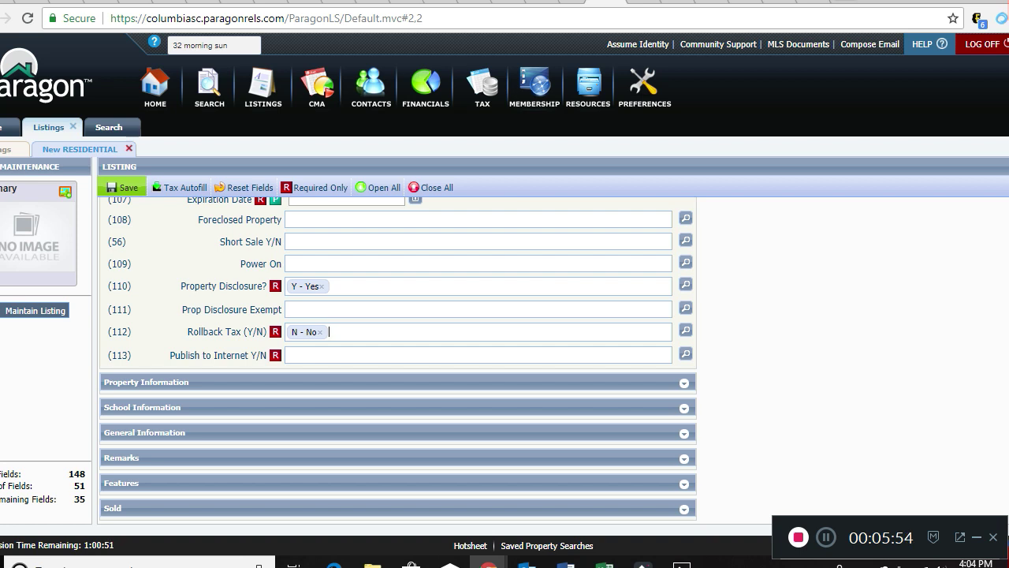
pyautogui.press('Tab')
pyautogui.write('y')
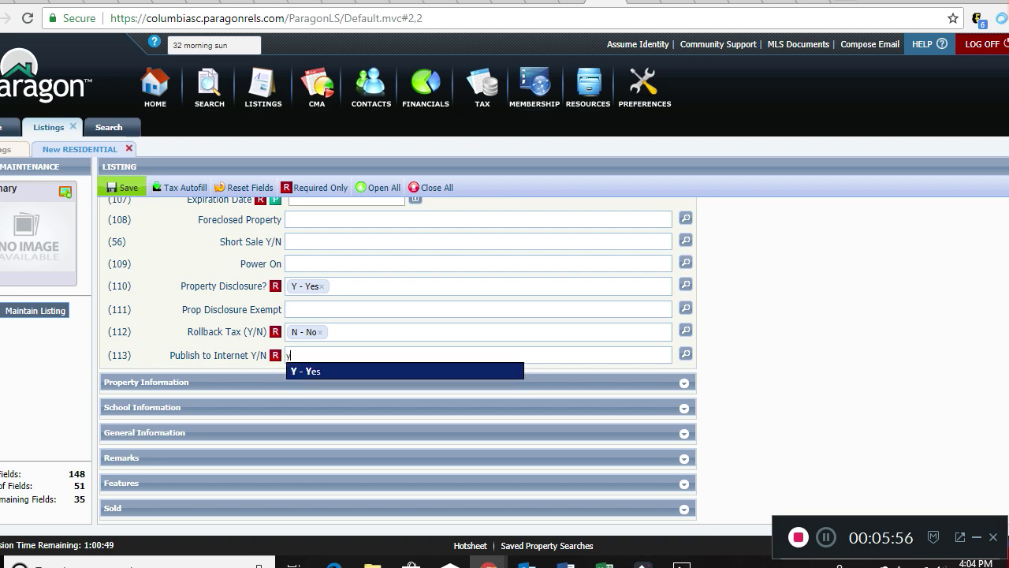
pyautogui.press('Return')
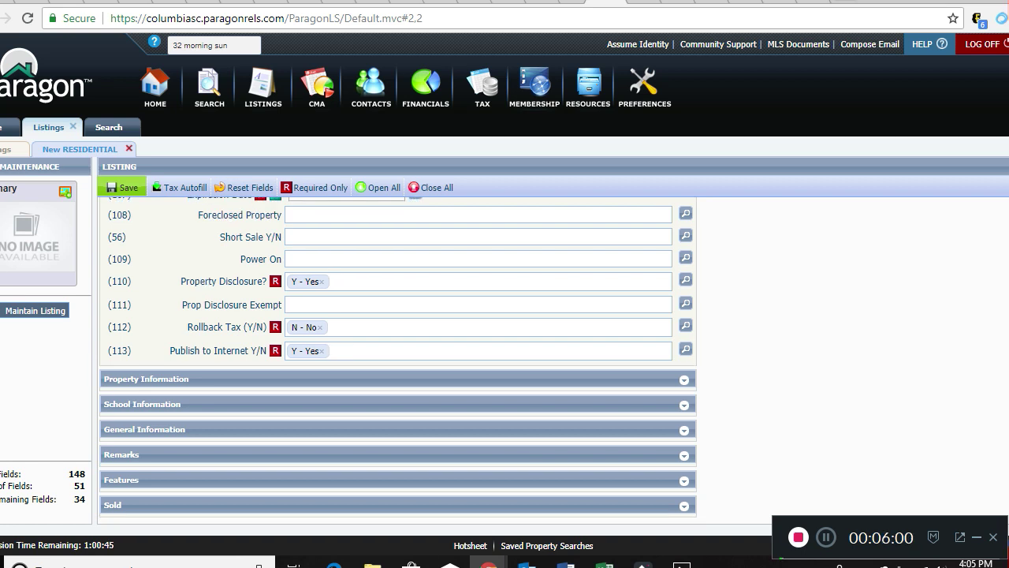
pyautogui.press('Tab')
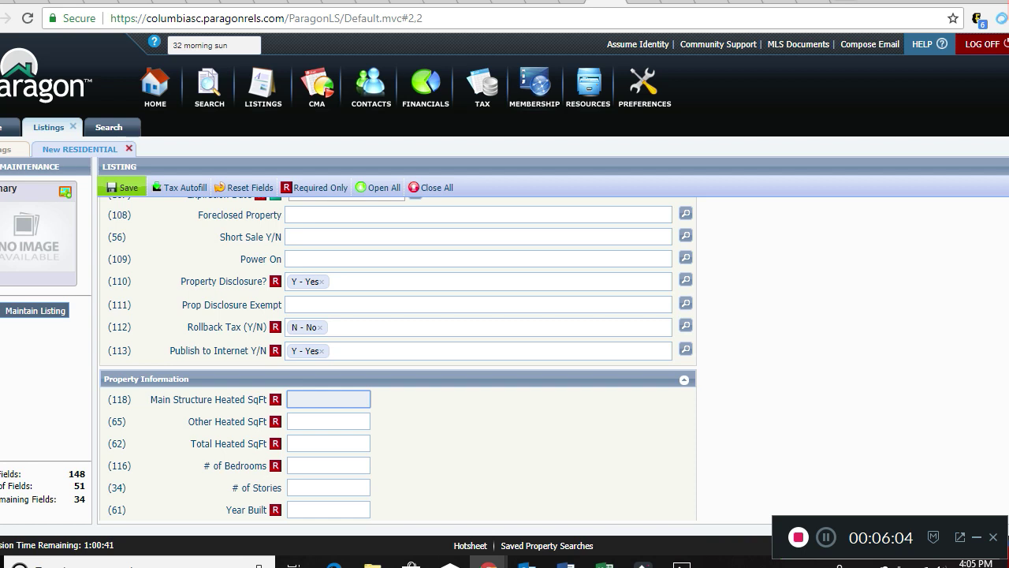
# Enter 2000 heated sqft, 0 other, 2000 total, 3 bedrooms, 2 stories, year built 2000.
pyautogui.write('2000')
pyautogui.press('Tab')
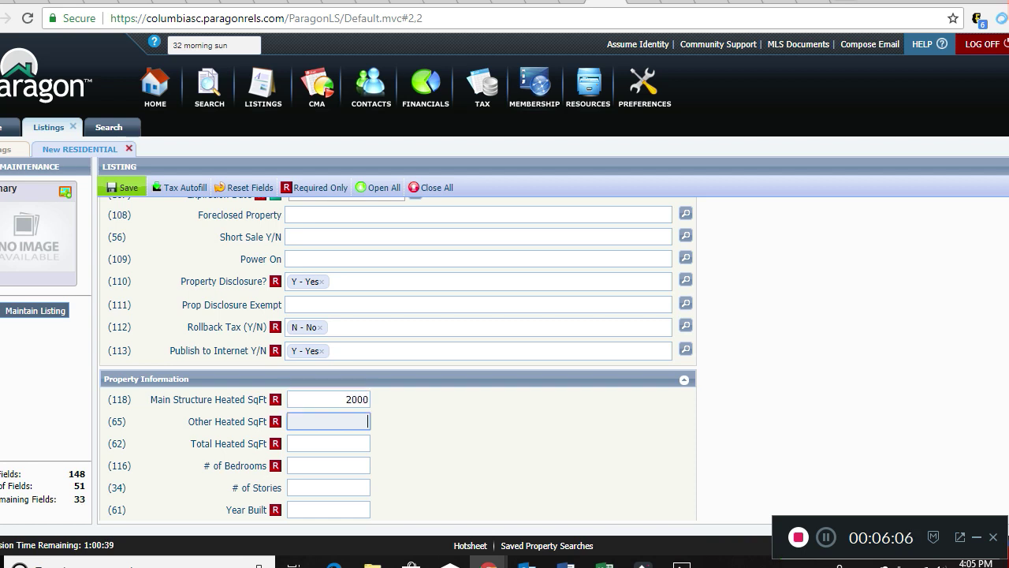
pyautogui.write('0')
pyautogui.press('Tab')
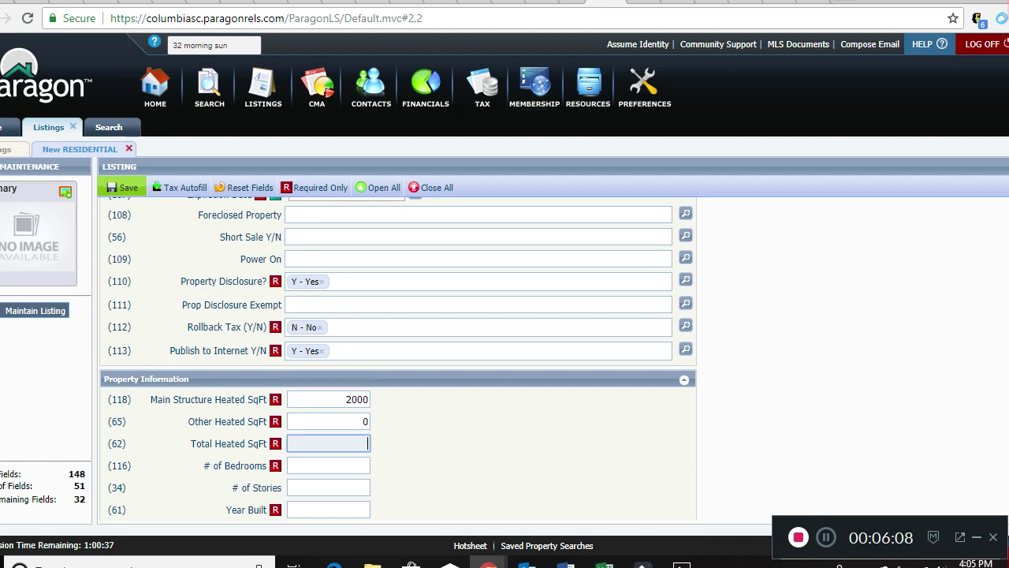
pyautogui.write('2000')
pyautogui.press('Tab')
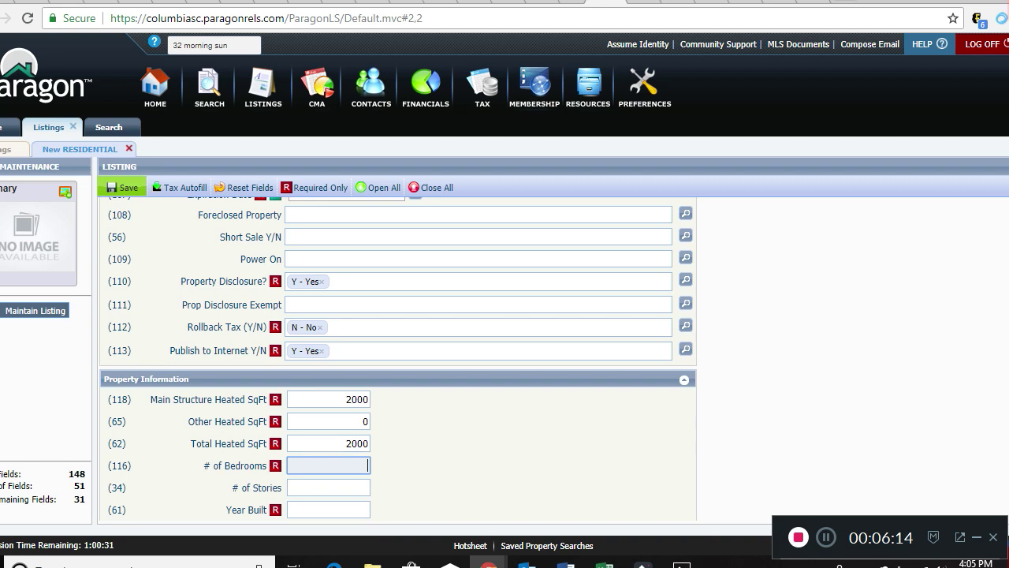
pyautogui.write('3')
pyautogui.press('Tab')
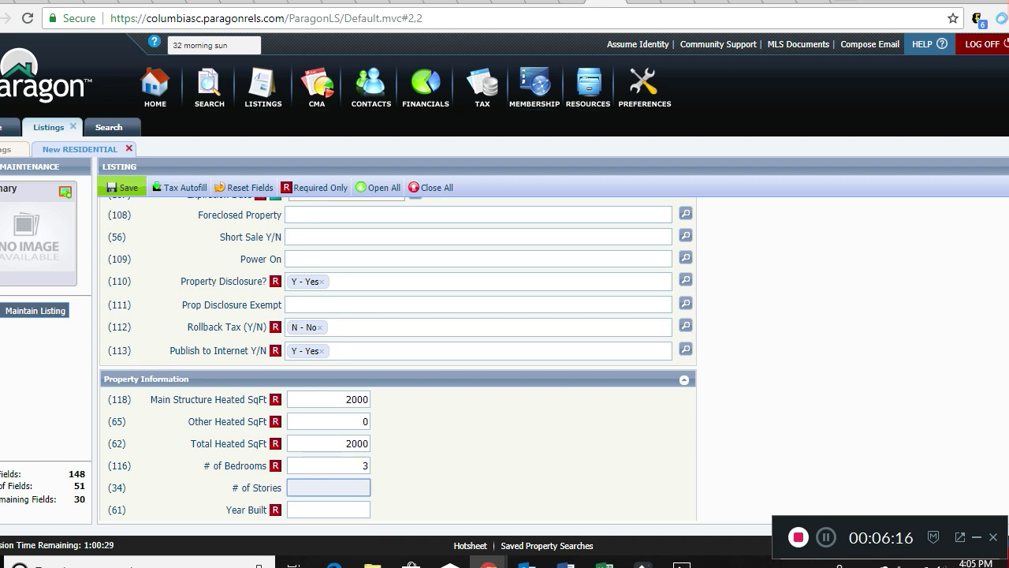
pyautogui.write('2')
pyautogui.press('Tab')
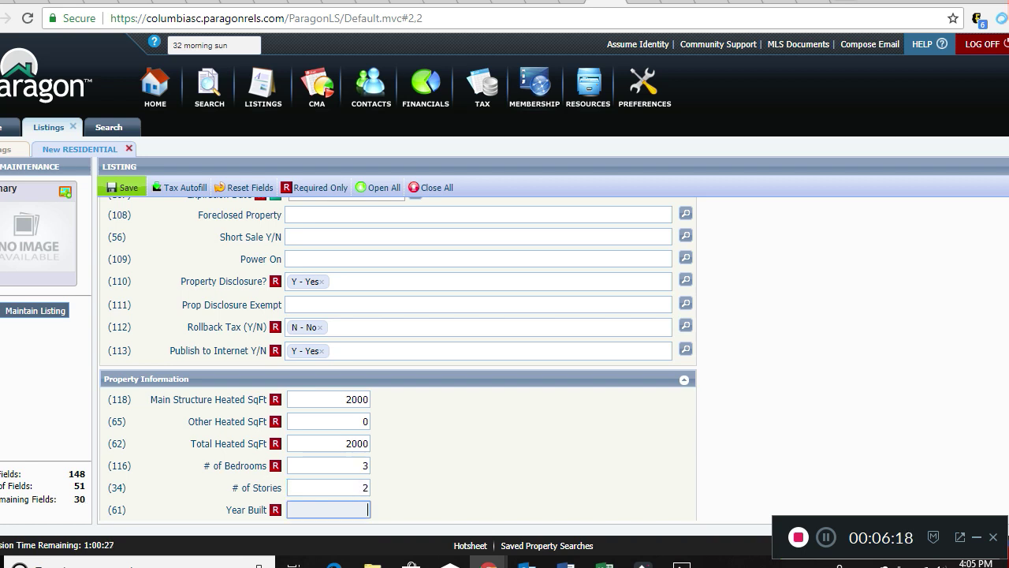
pyautogui.write('2000')
pyautogui.press('Tab')
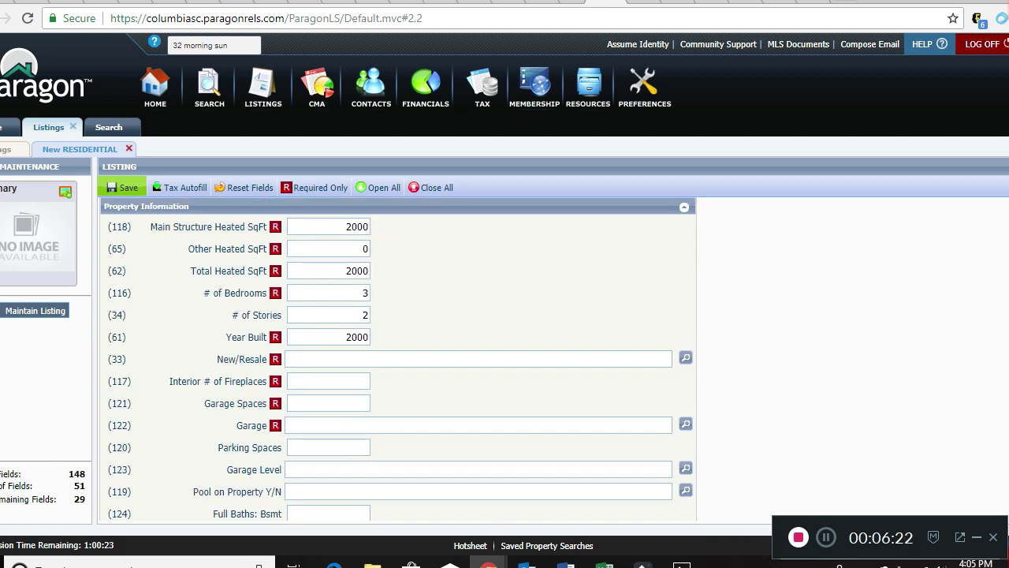
# Set New/Resale to Resale, 0 fireplaces, 2 garage spaces and GA - Garage Attached.
pyautogui.write('r')
pyautogui.press('Return')
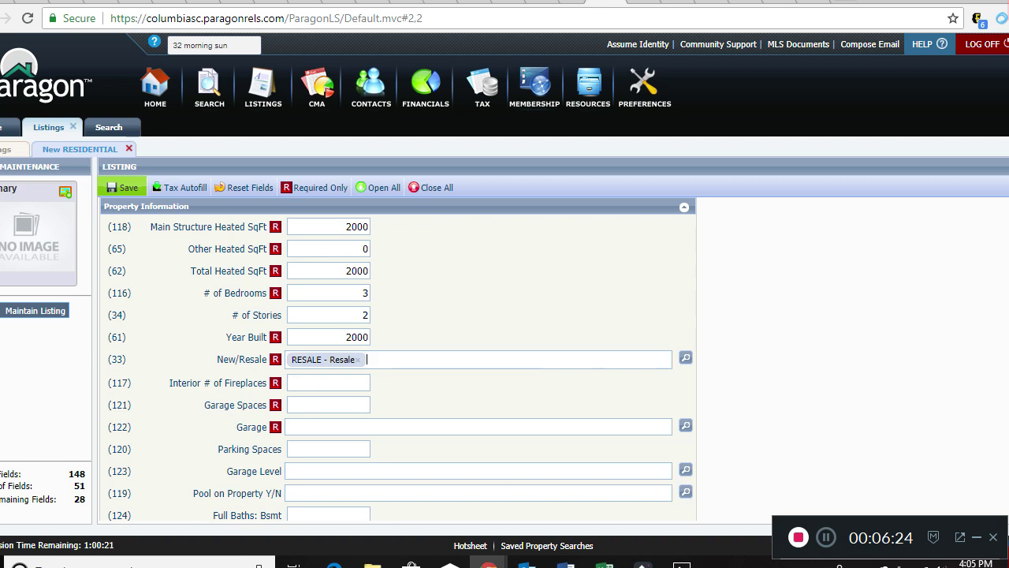
pyautogui.press('Tab')
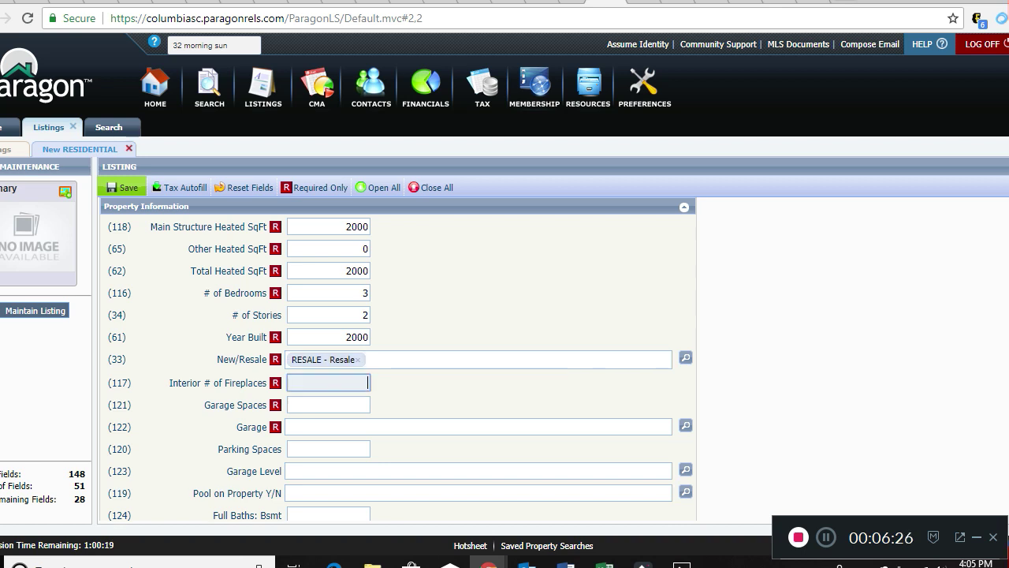
pyautogui.write('0')
pyautogui.press('Tab')
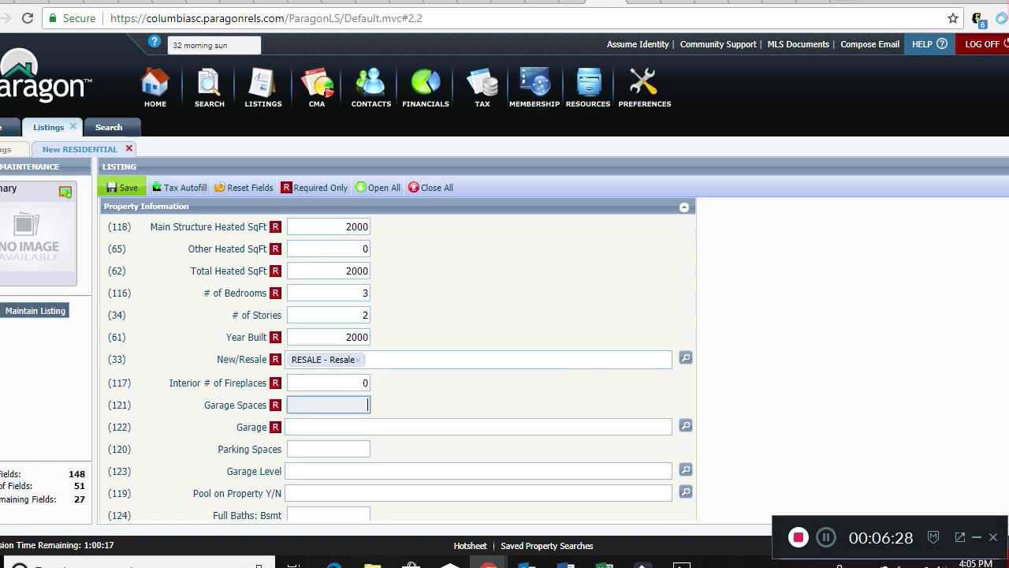
pyautogui.write('2')
pyautogui.press('Tab')
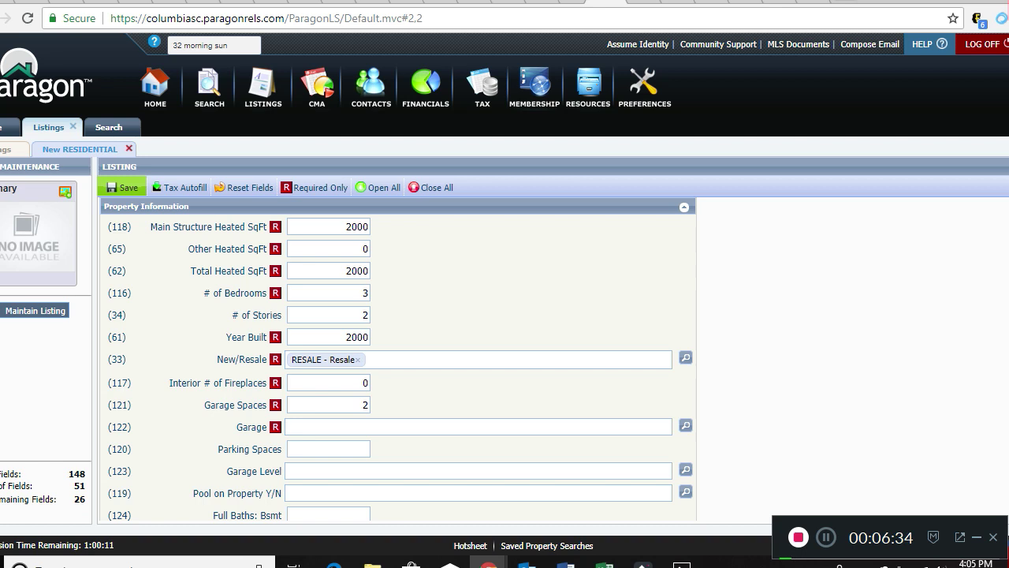
pyautogui.write('at')
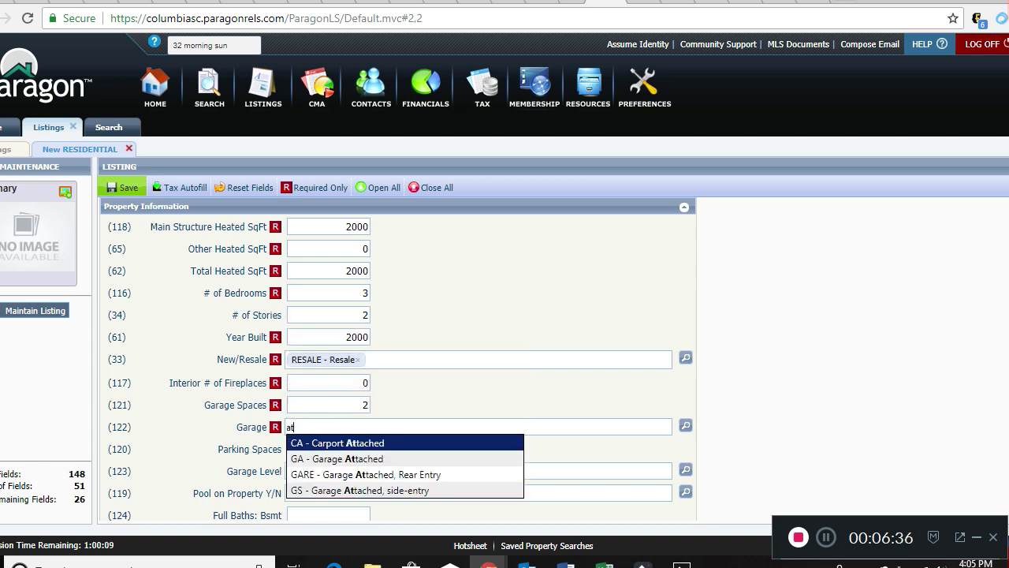
pyautogui.press('Down')
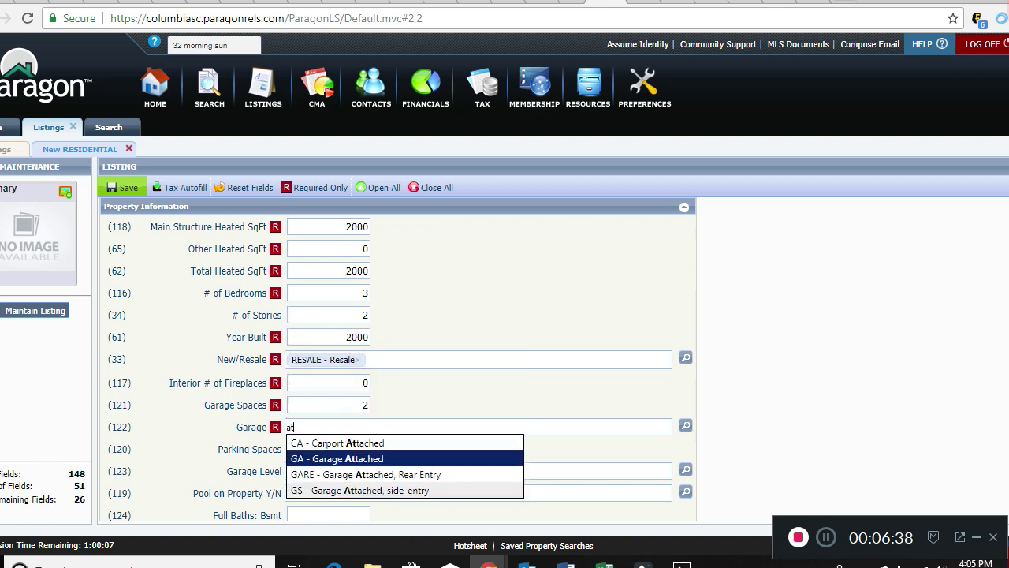
pyautogui.press('Return')
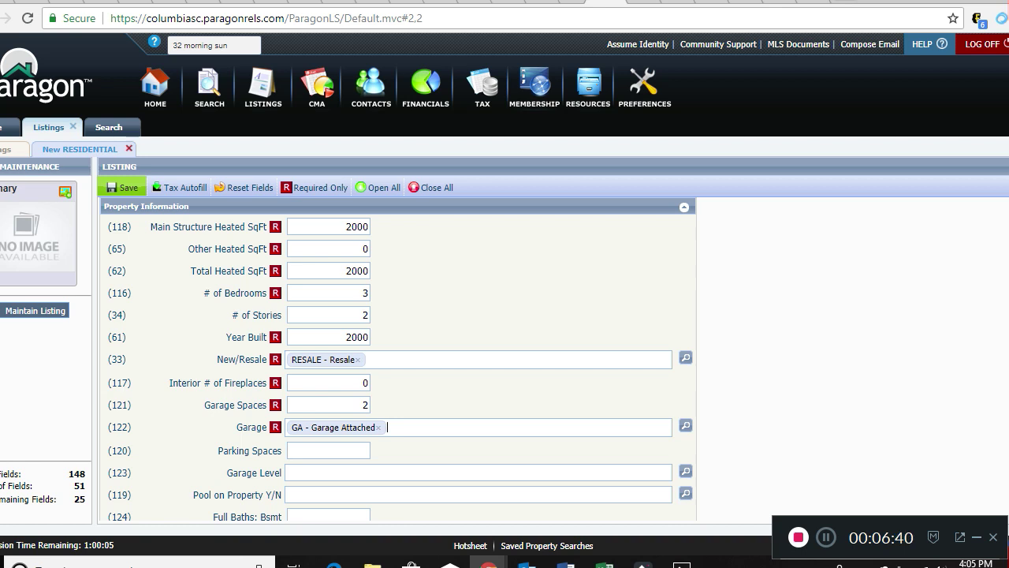
# Choose MN - Main for the kitchen, master bedroom and washer/dryer room level fields.
pyautogui.scroll(-3, 397, 359)
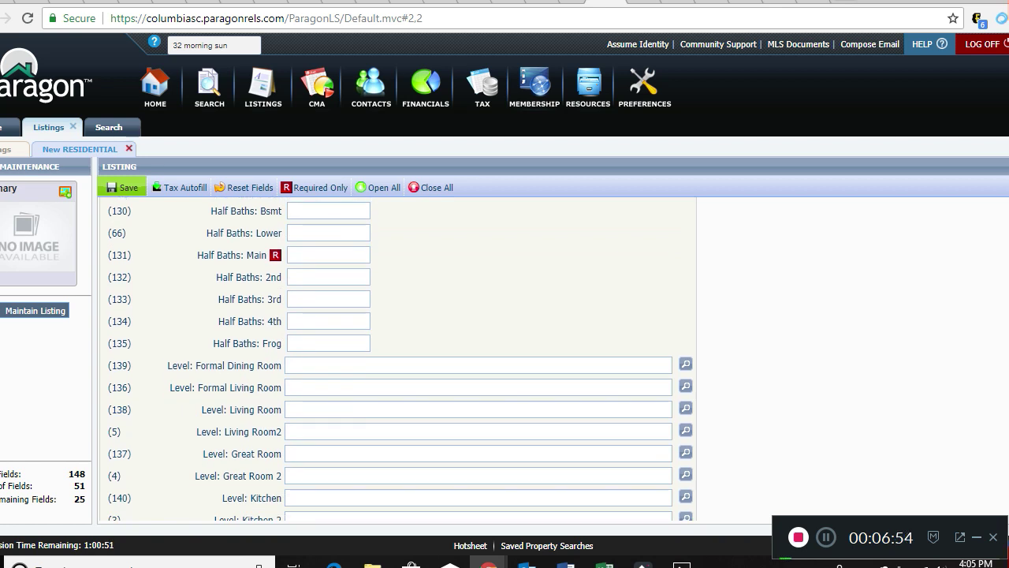
pyautogui.scroll(-2, 686, 410)
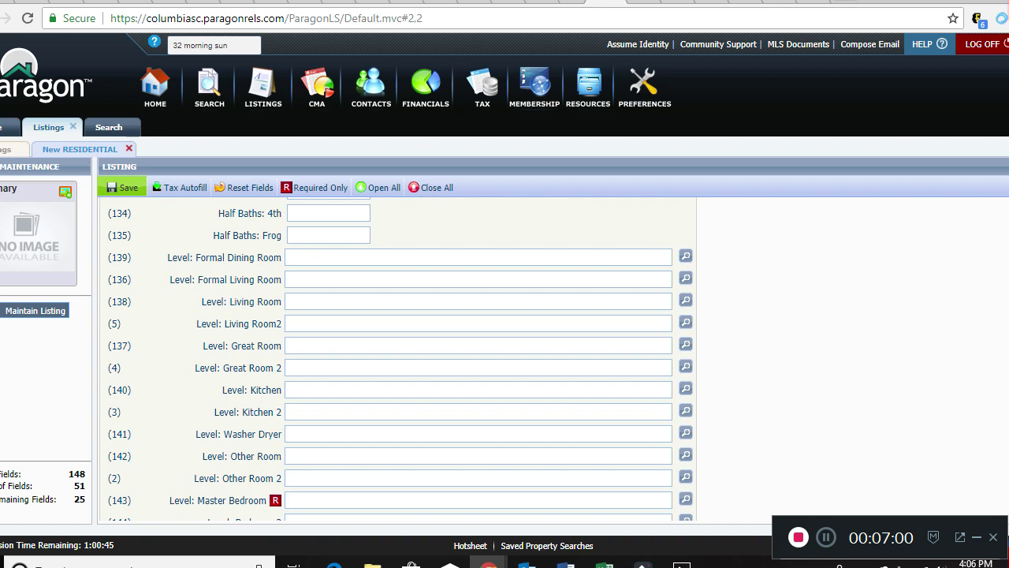
pyautogui.write('m')
pyautogui.press('Return')
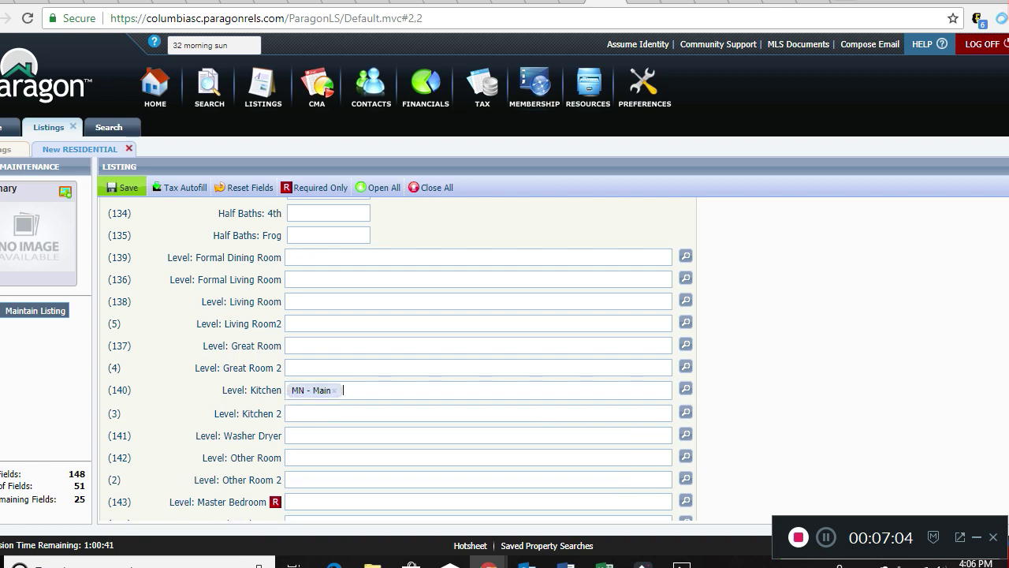
pyautogui.click(289, 501)
pyautogui.write('m')
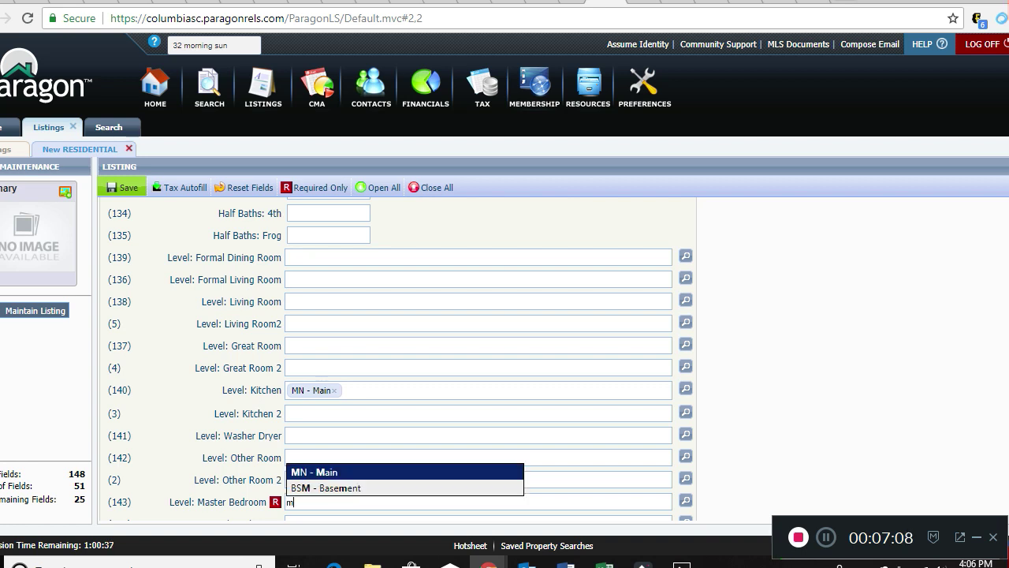
pyautogui.press('Return')
pyautogui.scroll(-3, 398, 355)
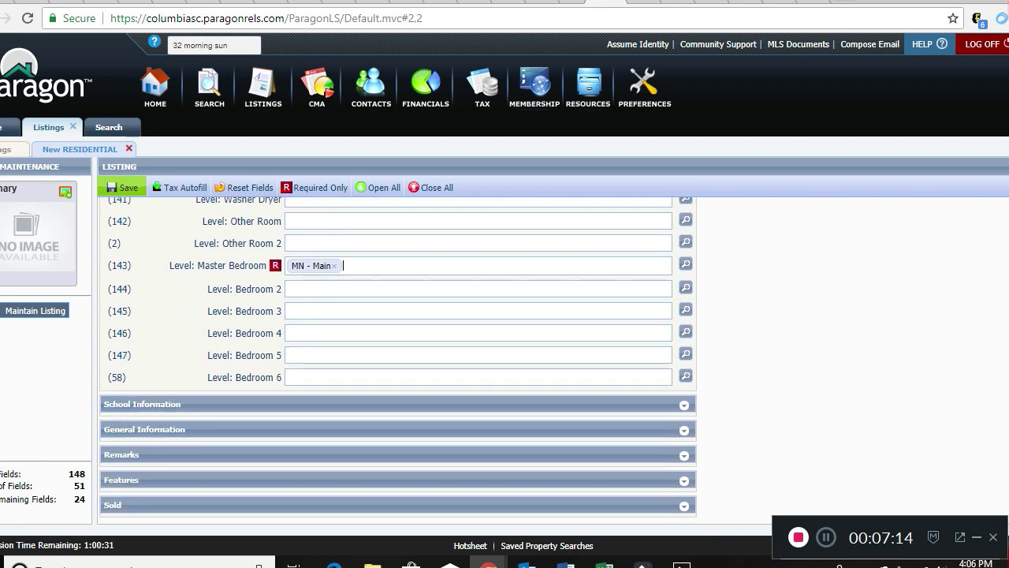
pyautogui.scroll(2, 398, 355)
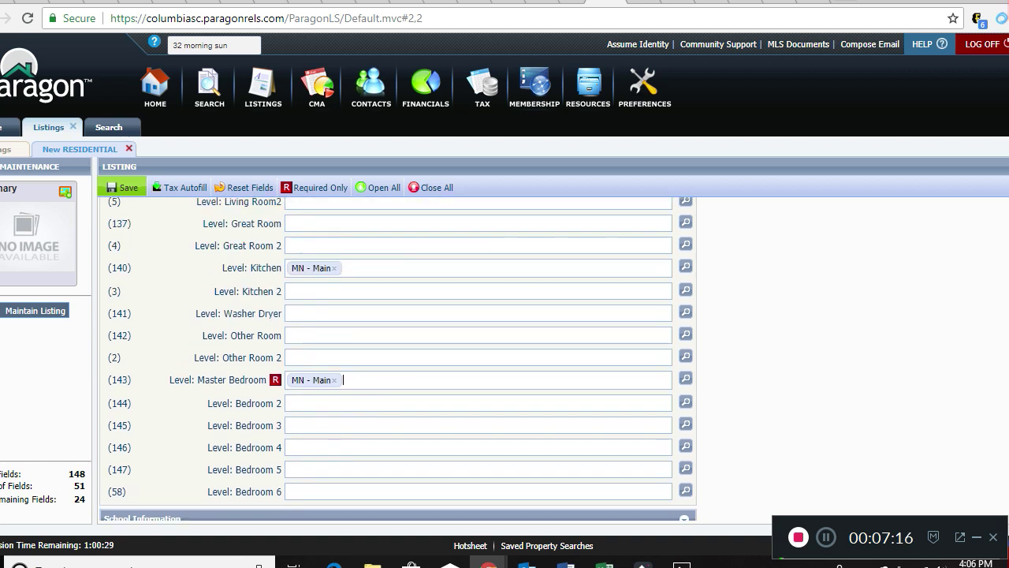
pyautogui.click(316, 313)
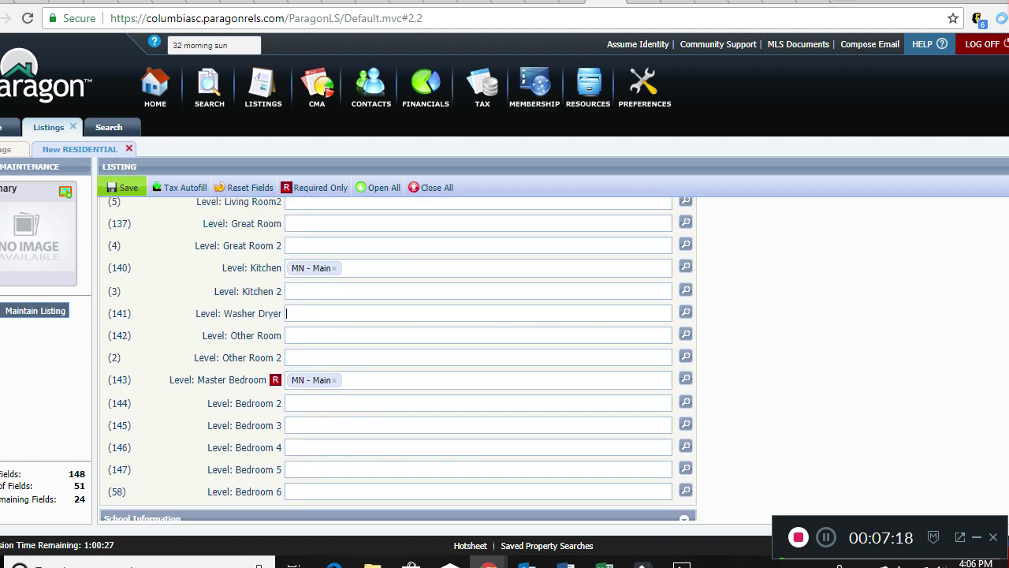
pyautogui.write('m')
pyautogui.press('Return')
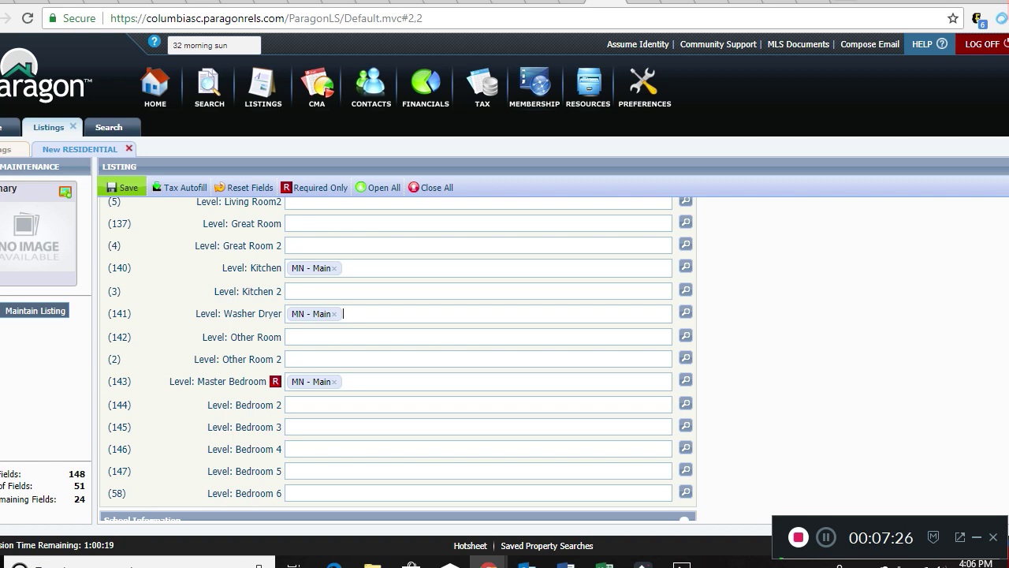
pyautogui.scroll(-3, 394, 355)
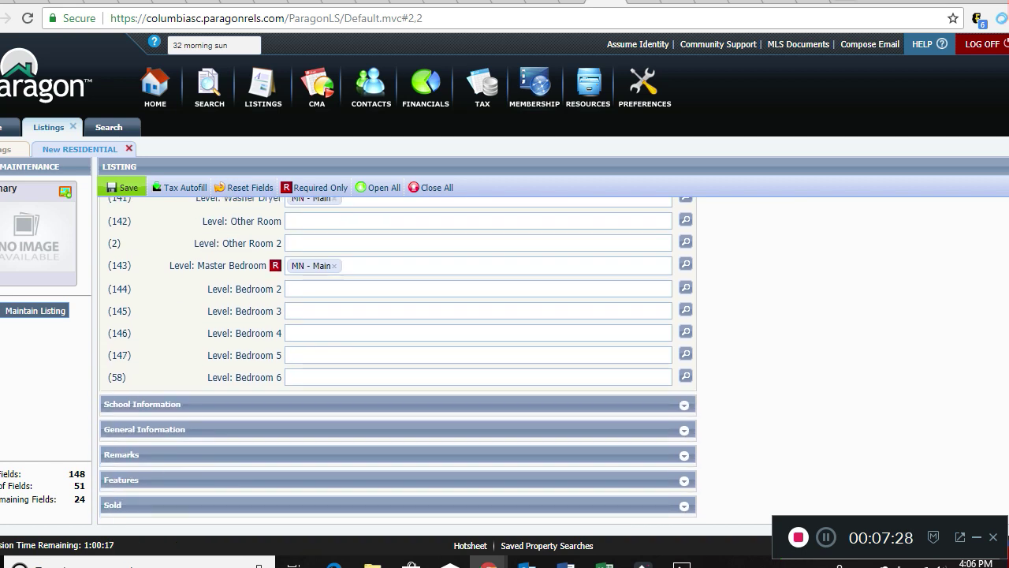
# Expand the School Information section and scroll through its school fields.
pyautogui.click(684, 405)
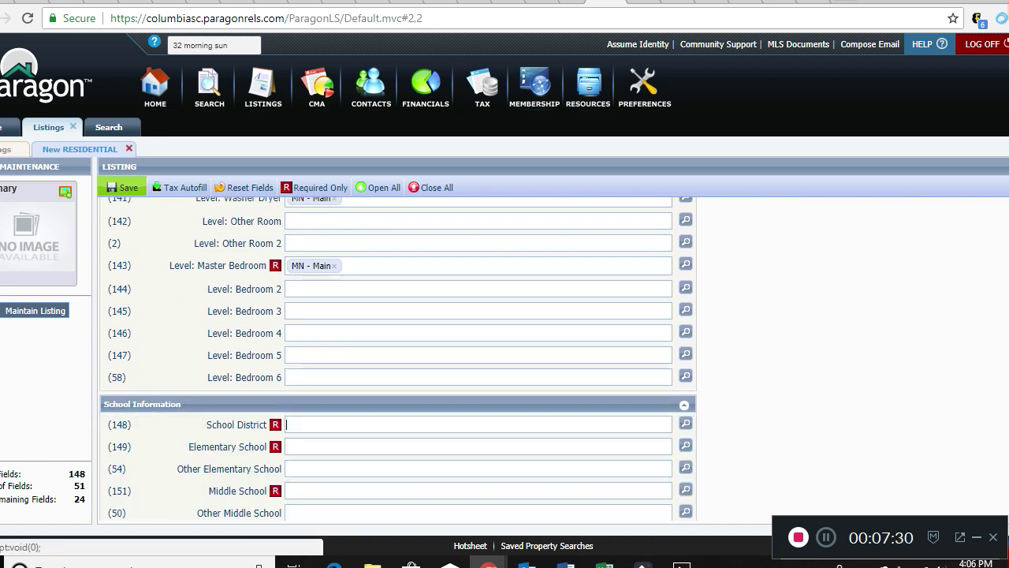
pyautogui.scroll(-2, 394, 355)
pyautogui.scroll(-2, 395, 355)
pyautogui.scroll(1, 394, 355)
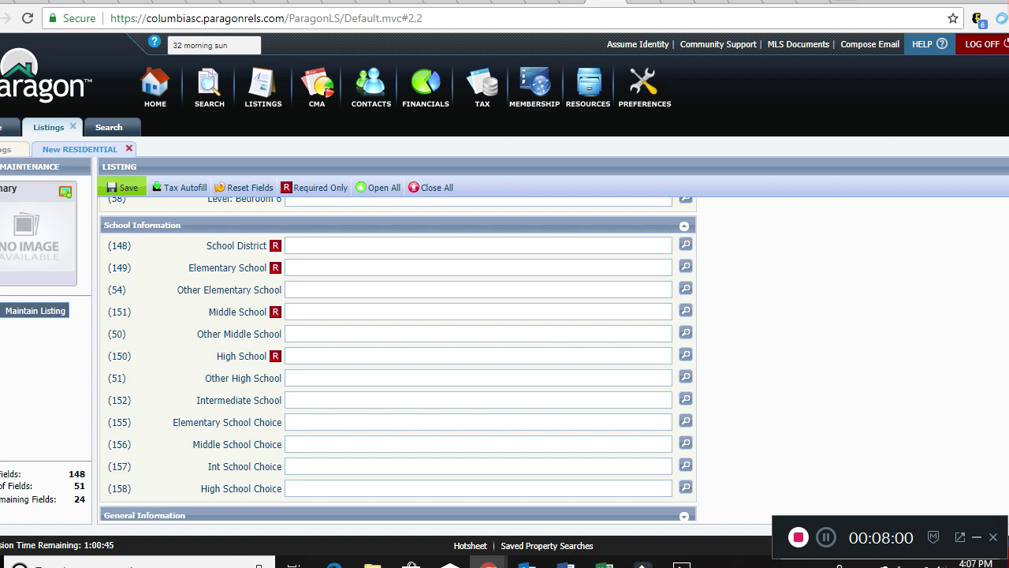
pyautogui.scroll(-1, 398, 358)
pyautogui.scroll(-2, 399, 339)
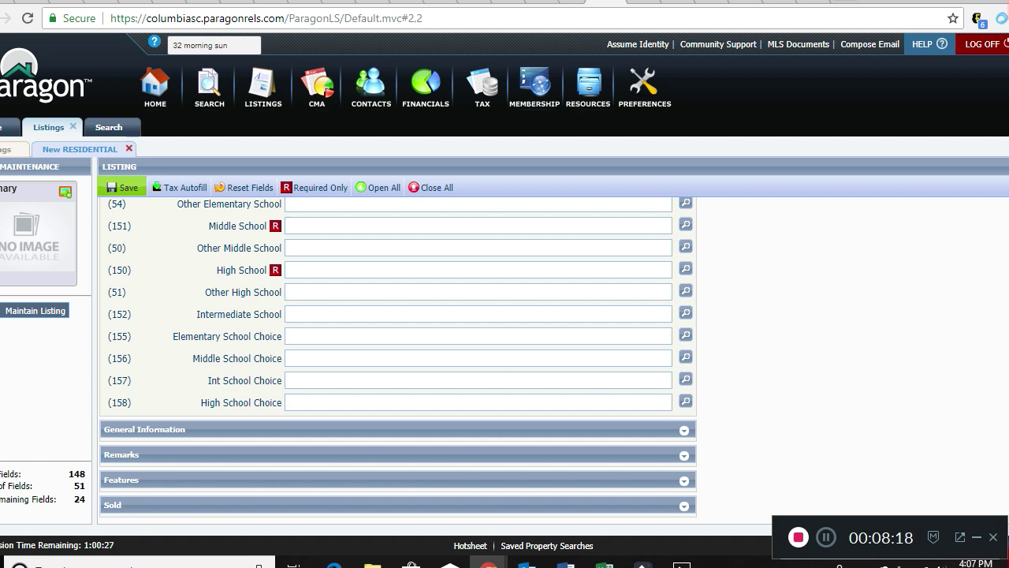
# Expand General Information and enter an Assn Fee of 300 per YR - Yearly.
pyautogui.click(685, 431)
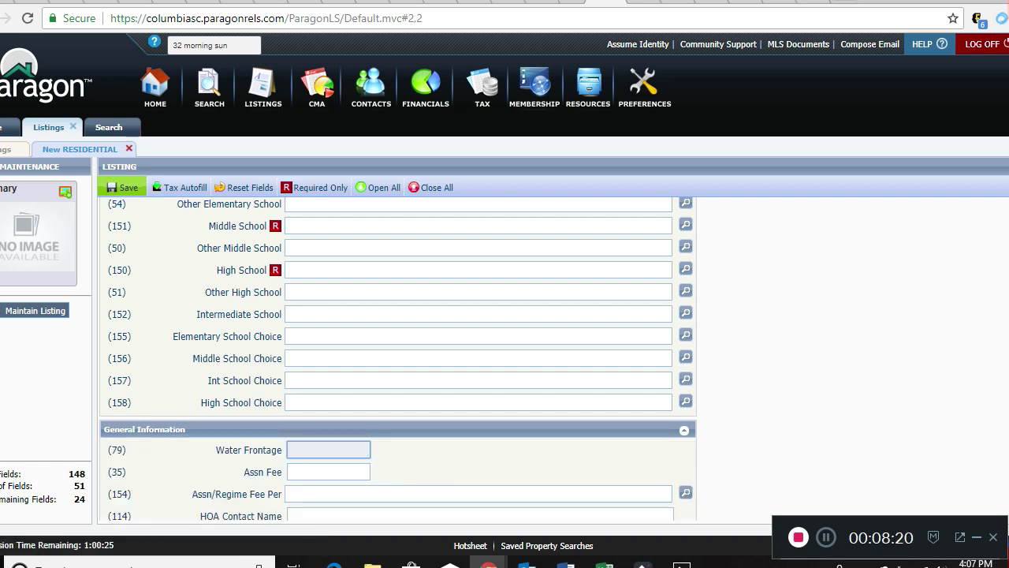
pyautogui.scroll(-3, 399, 359)
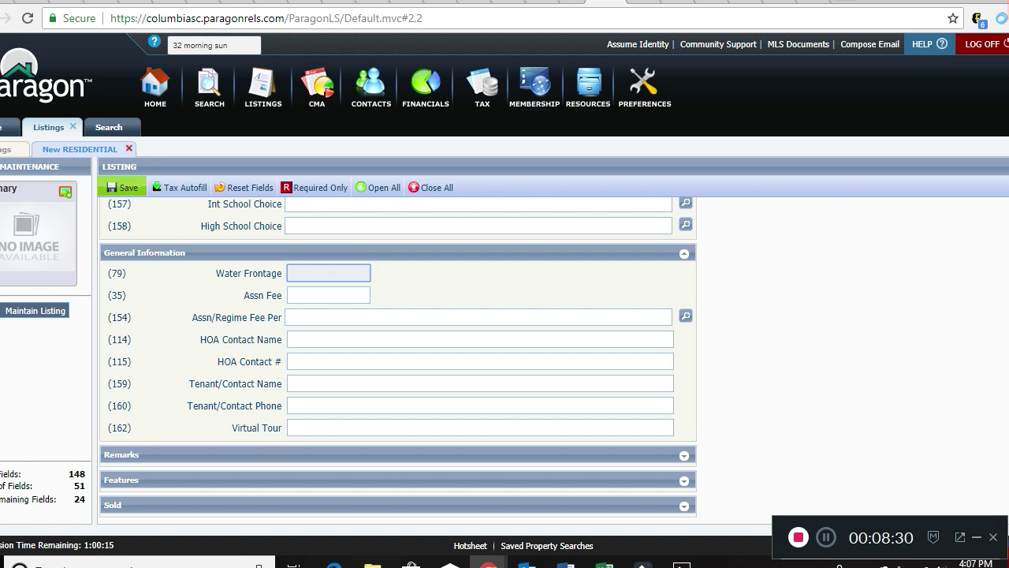
pyautogui.press('Tab')
pyautogui.write('300')
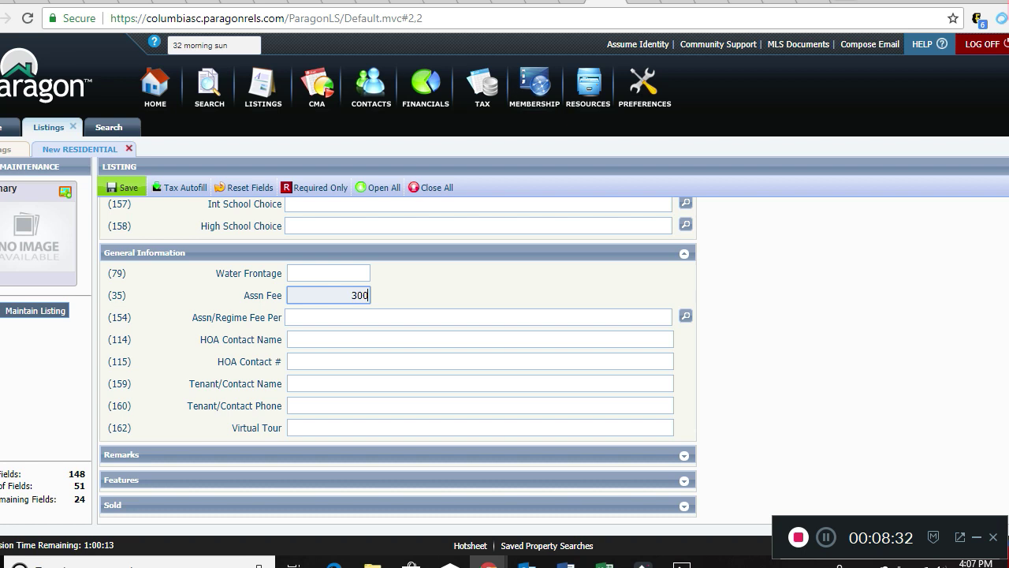
pyautogui.press('Tab')
pyautogui.write('yea')
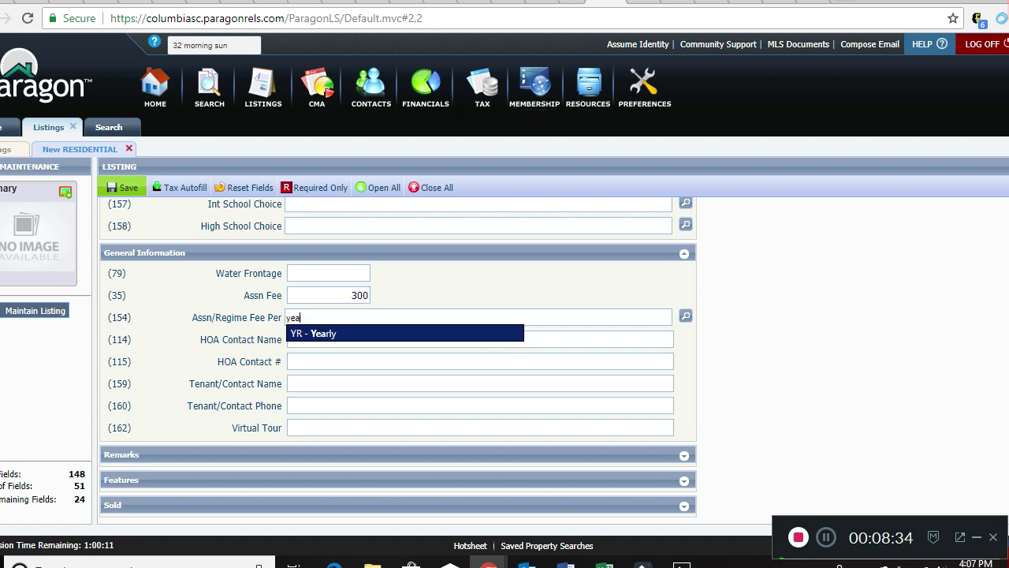
pyautogui.press('Return')
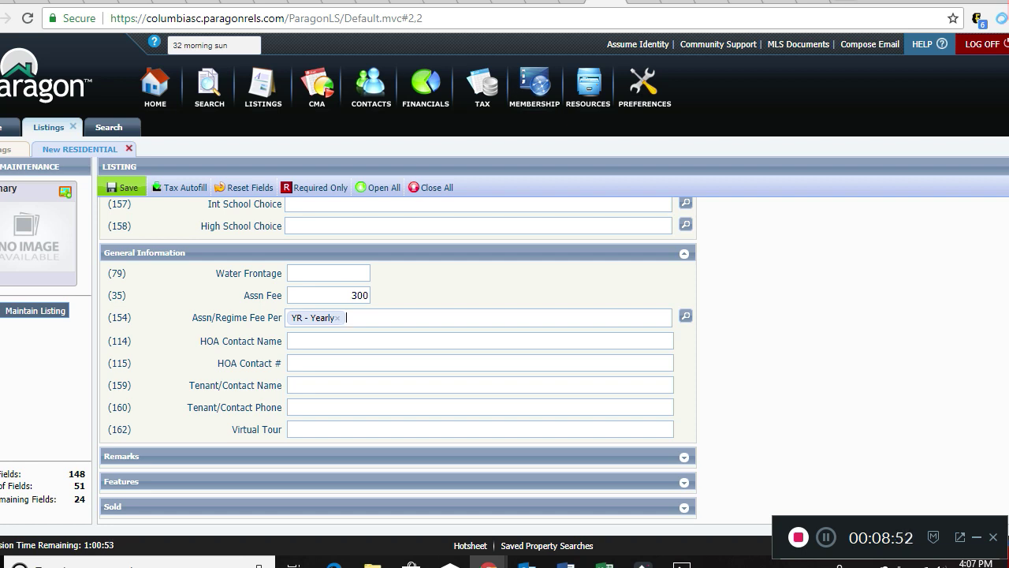
pyautogui.press('Tab')
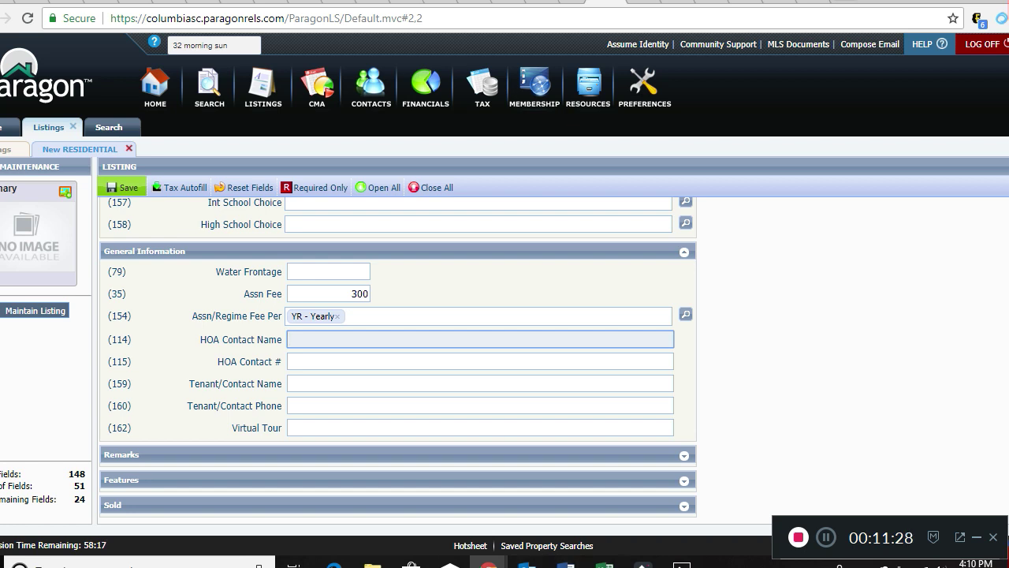
# Expand the Remarks section to reveal the Public Remarks, Agent Remarks and Directions boxes.
pyautogui.click(394, 454)
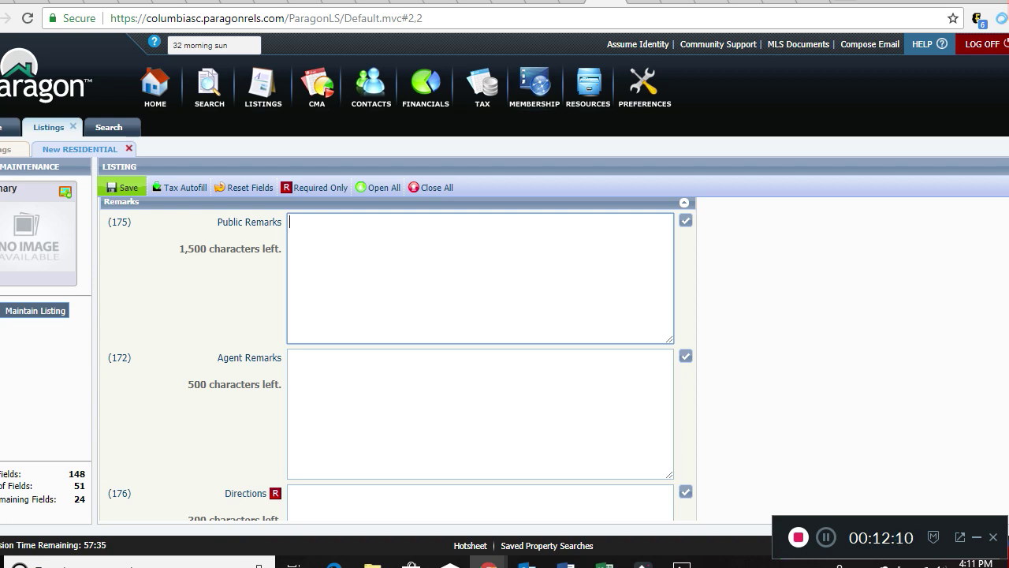
# Leave Agent Remarks and Directions empty and expand the Features section below them.
pyautogui.click(290, 358)
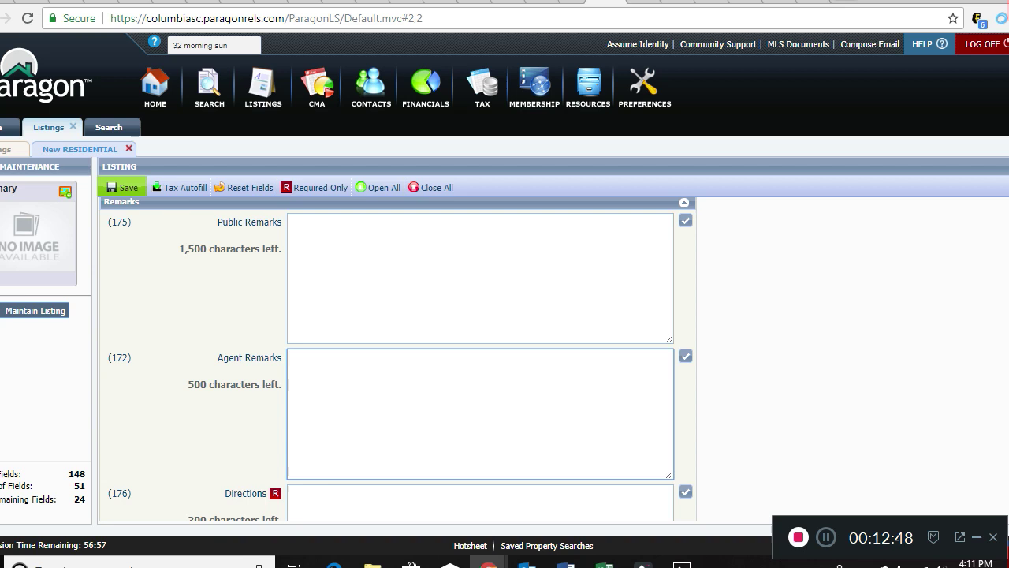
pyautogui.scroll(-2, 398, 359)
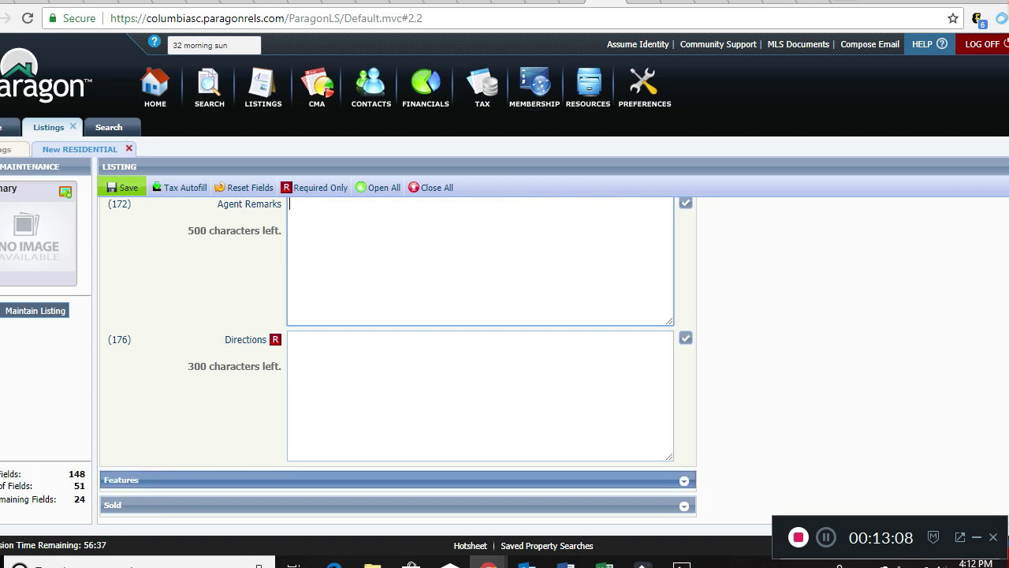
pyautogui.click(394, 479)
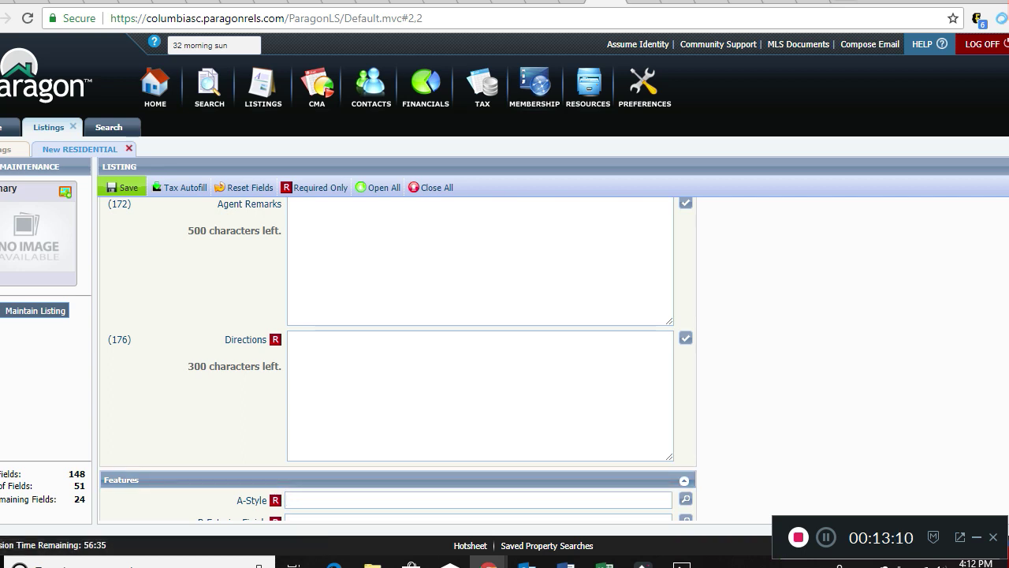
# Bring up the A-Style Features picker, listing A1 Antebellum through A17 Williamsburg.
pyautogui.scroll(-3, 399, 359)
pyautogui.scroll(-2, 398, 360)
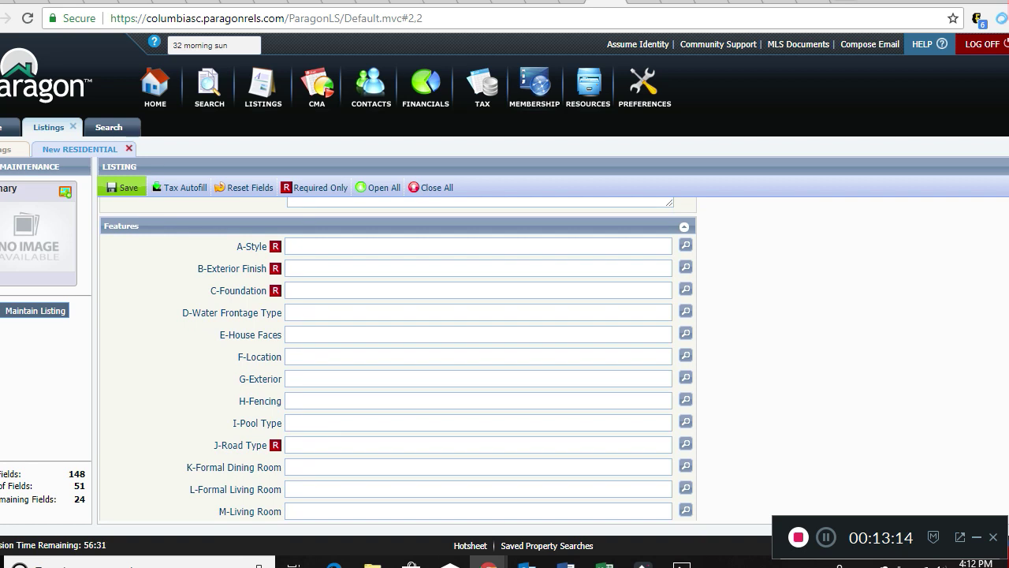
pyautogui.click(478, 246)
pyautogui.click(685, 245)
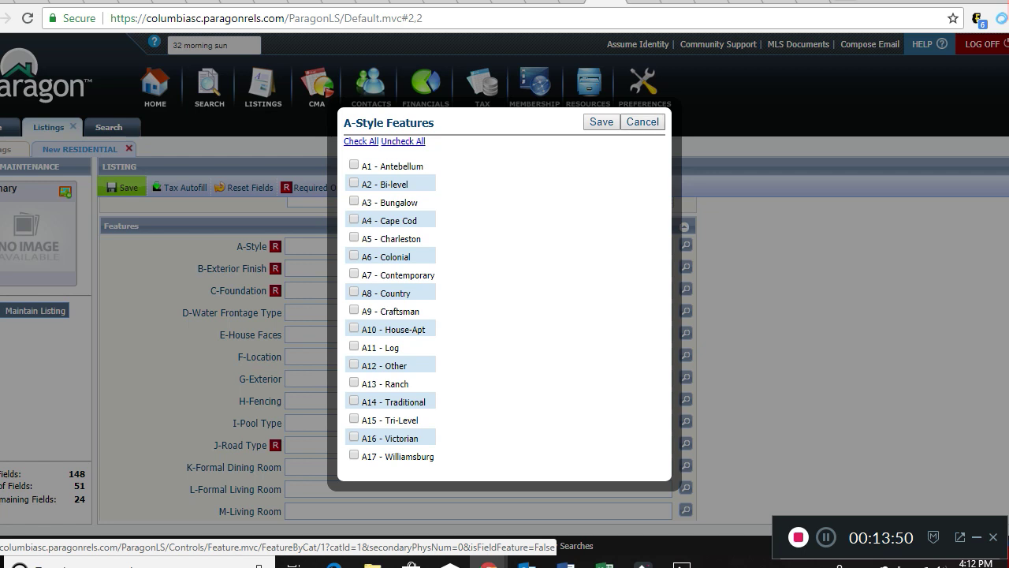
# Leave A-Style and B-Exterior Finish empty and set C-Foundation to C1 - Crawl Space.
pyautogui.click(642, 122)
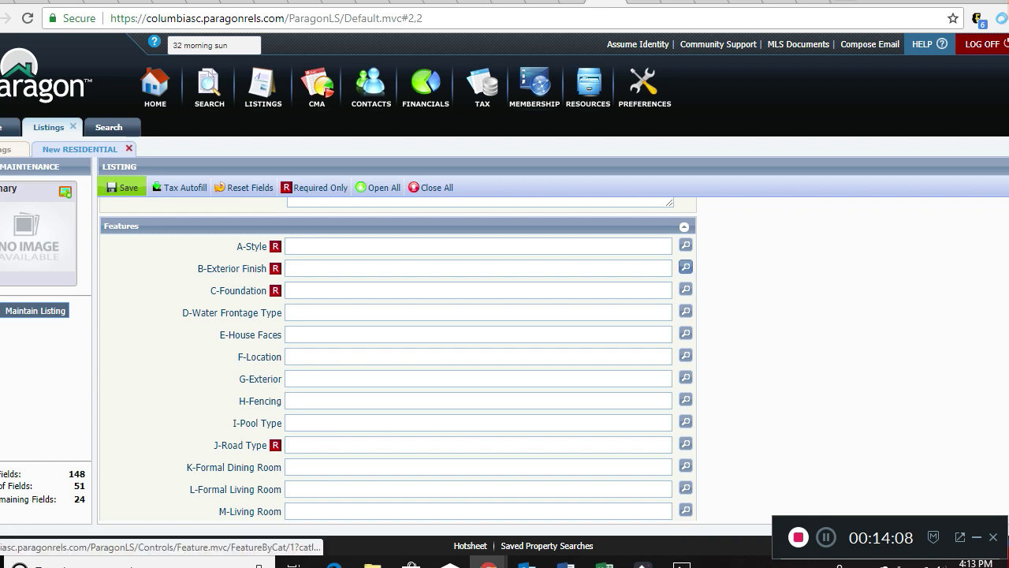
pyautogui.click(686, 267)
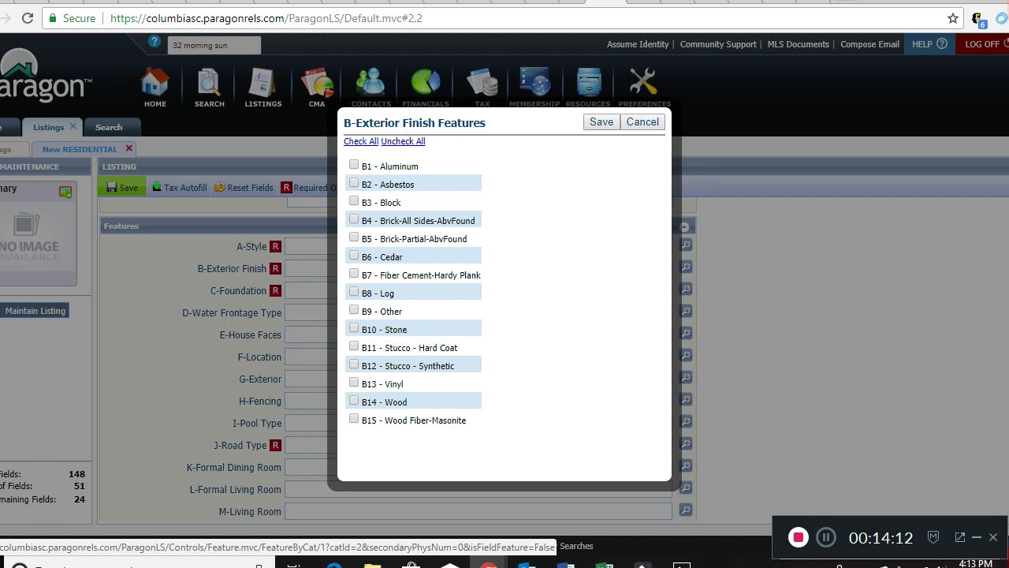
pyautogui.click(643, 122)
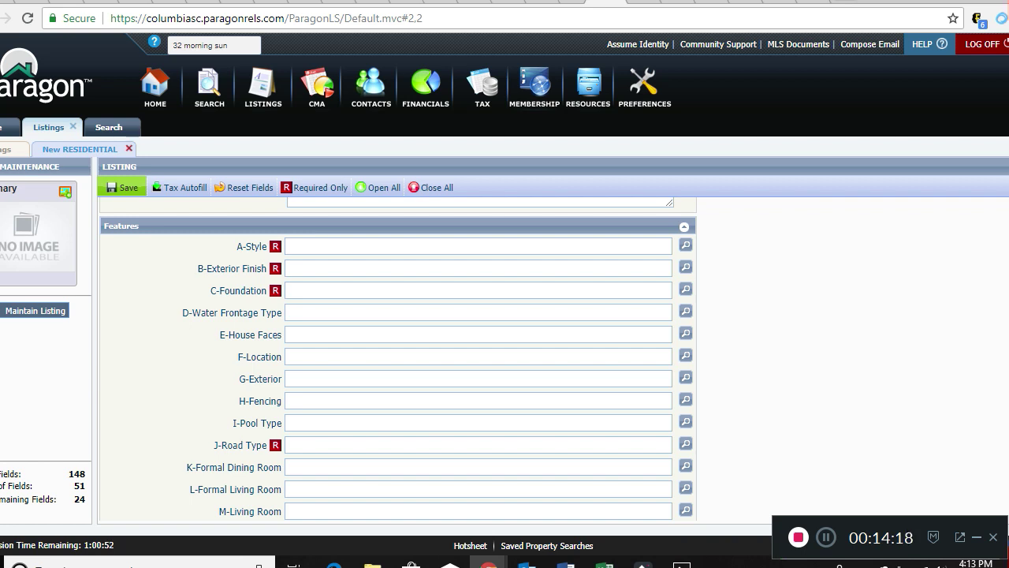
pyautogui.write('c')
pyautogui.press('Return')
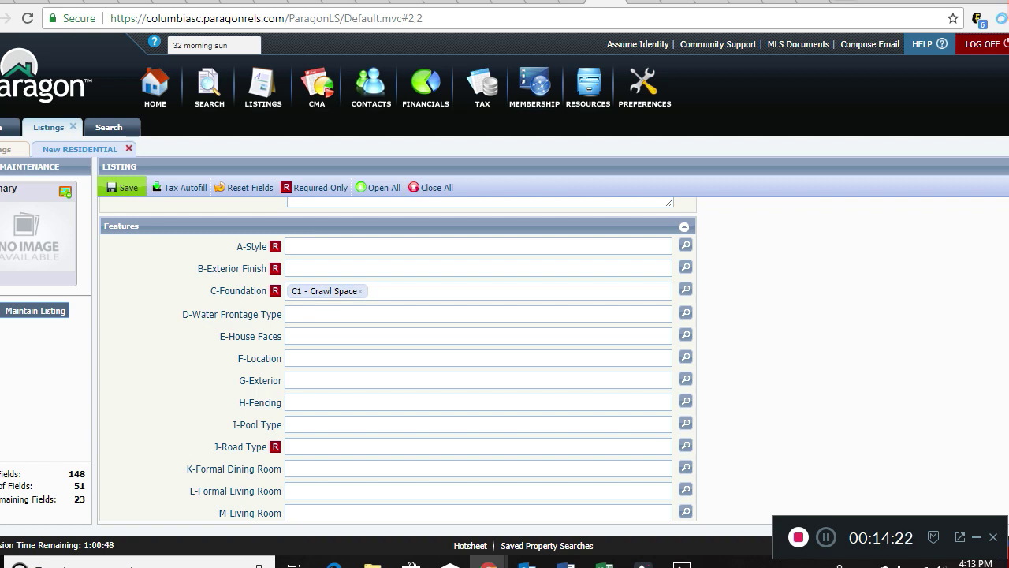
# Try lake suggestions in D-Water Frontage Type, then clear the entry to leave it empty.
pyautogui.press('Tab')
pyautogui.write('la')
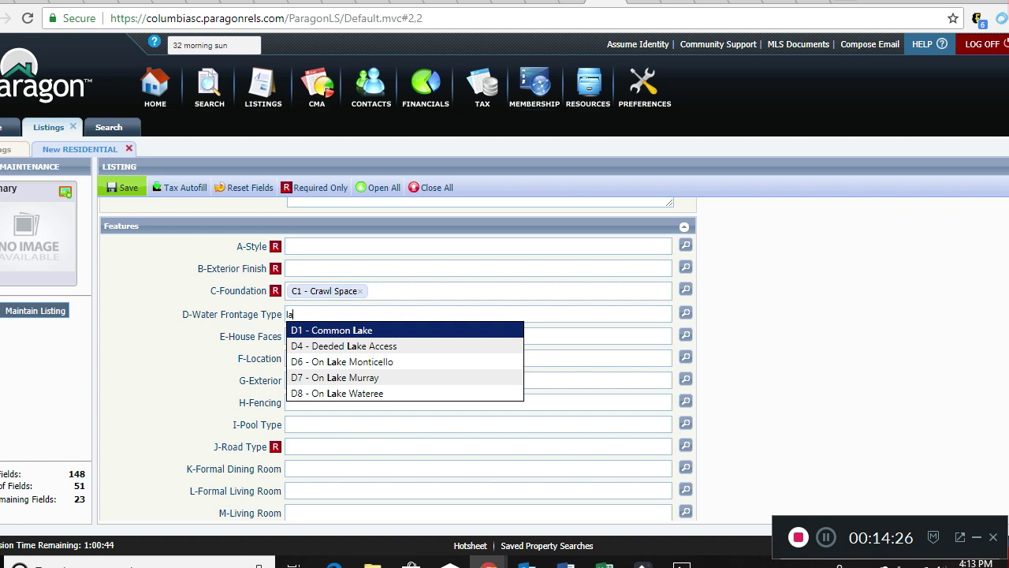
pyautogui.press('Down')
pyautogui.press('Down')
pyautogui.press('Down')
pyautogui.press('Down')
pyautogui.press('Up')
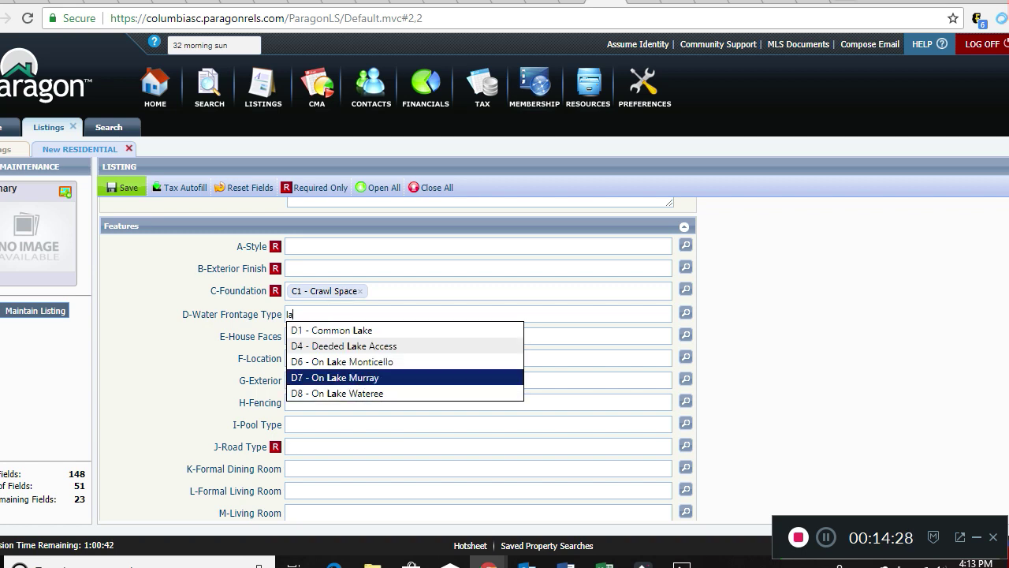
pyautogui.press('Up')
pyautogui.press('Up')
pyautogui.press('Up')
pyautogui.press('BackSpace')
pyautogui.press('BackSpace')
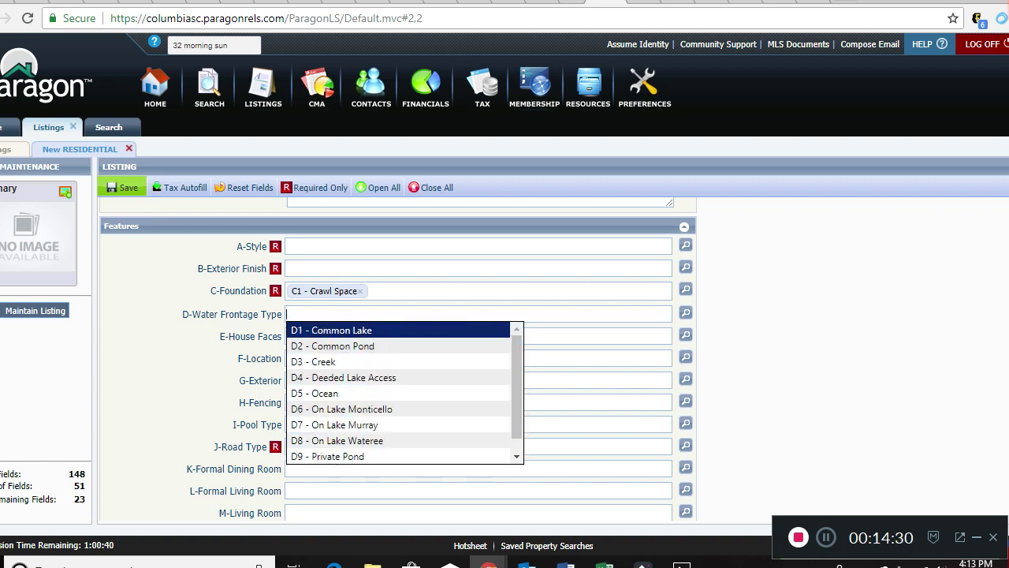
pyautogui.click(686, 313)
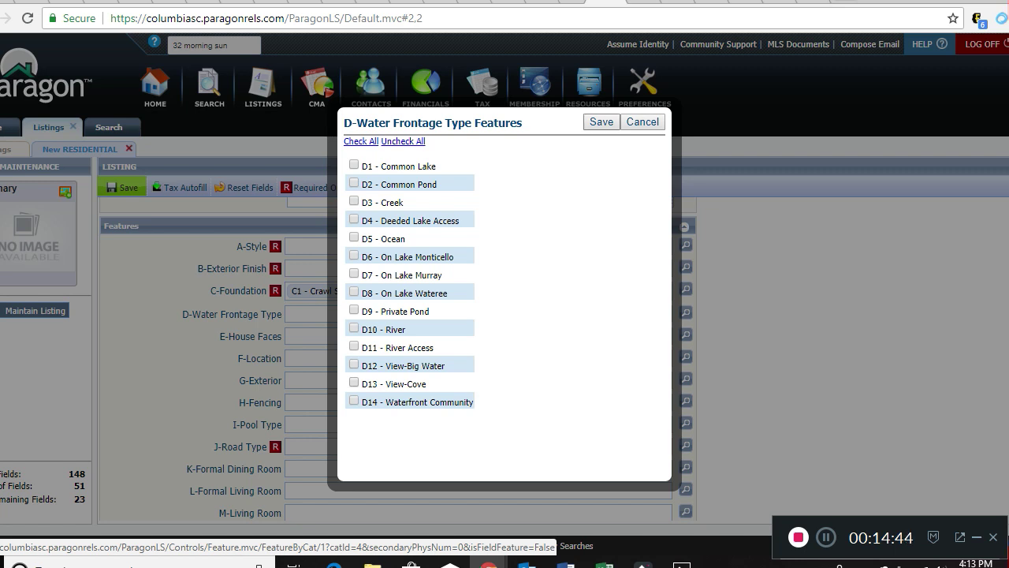
pyautogui.click(642, 123)
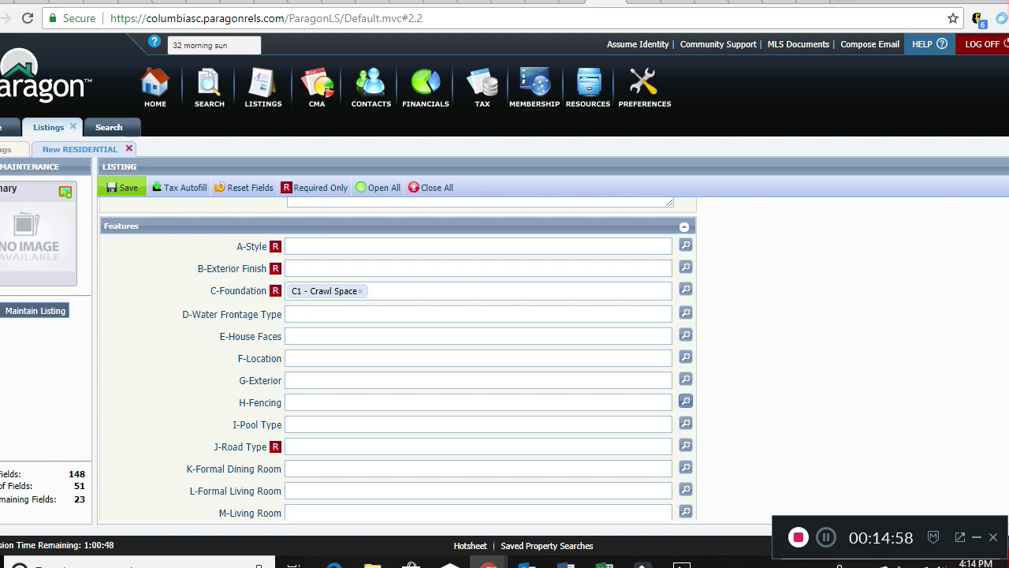
pyautogui.click(686, 401)
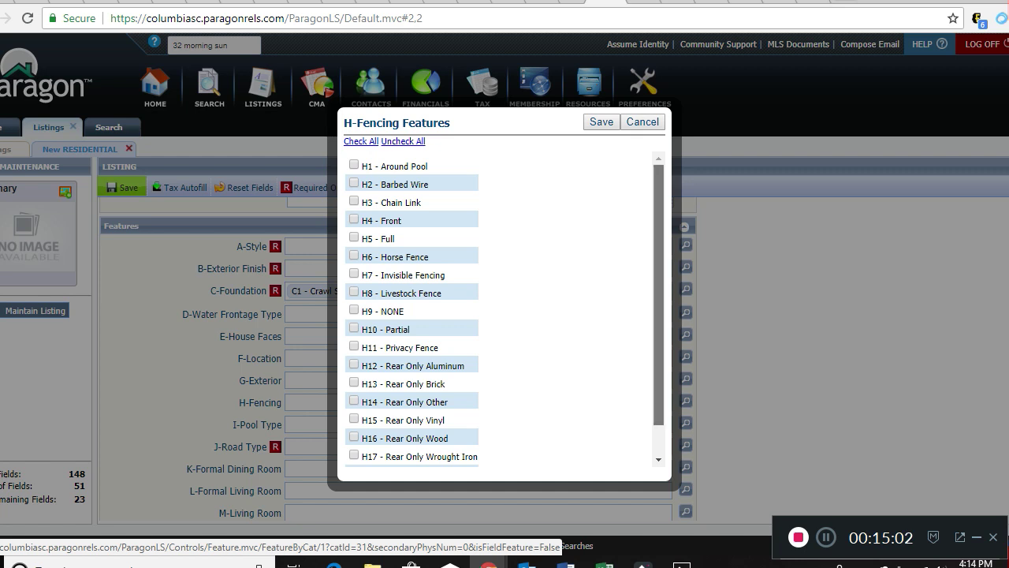
pyautogui.scroll(-2, 503, 307)
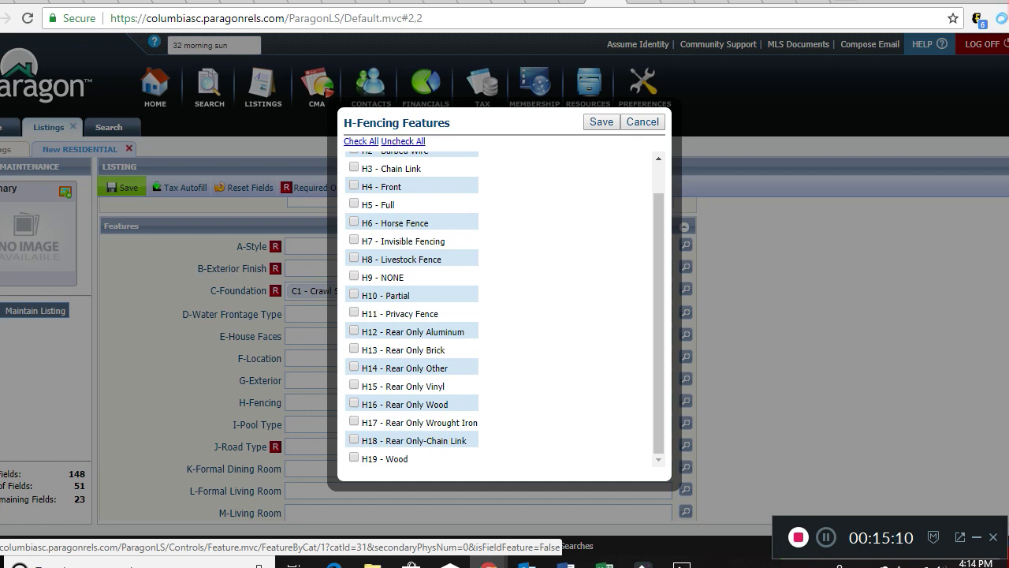
pyautogui.click(642, 122)
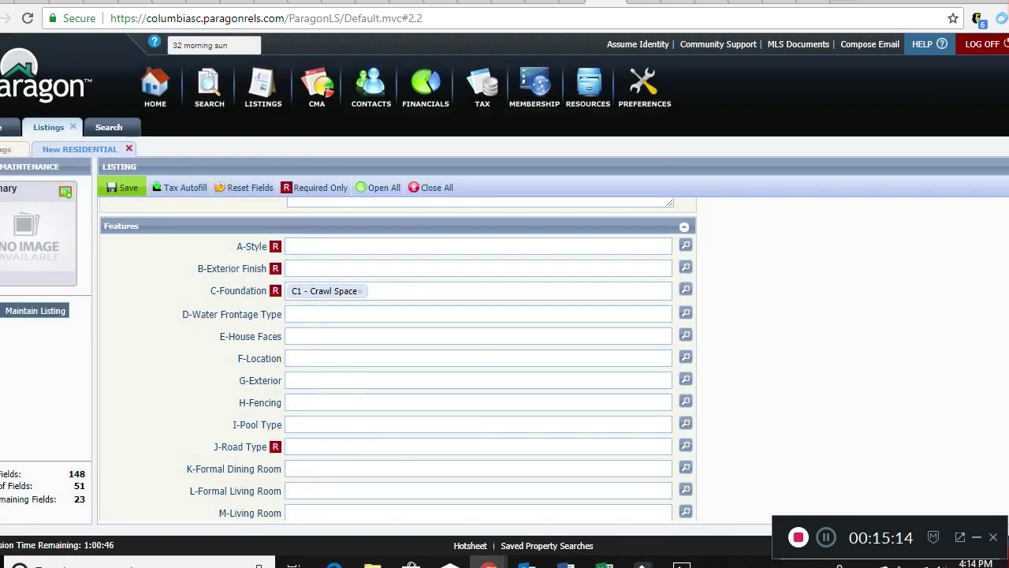
pyautogui.click(685, 424)
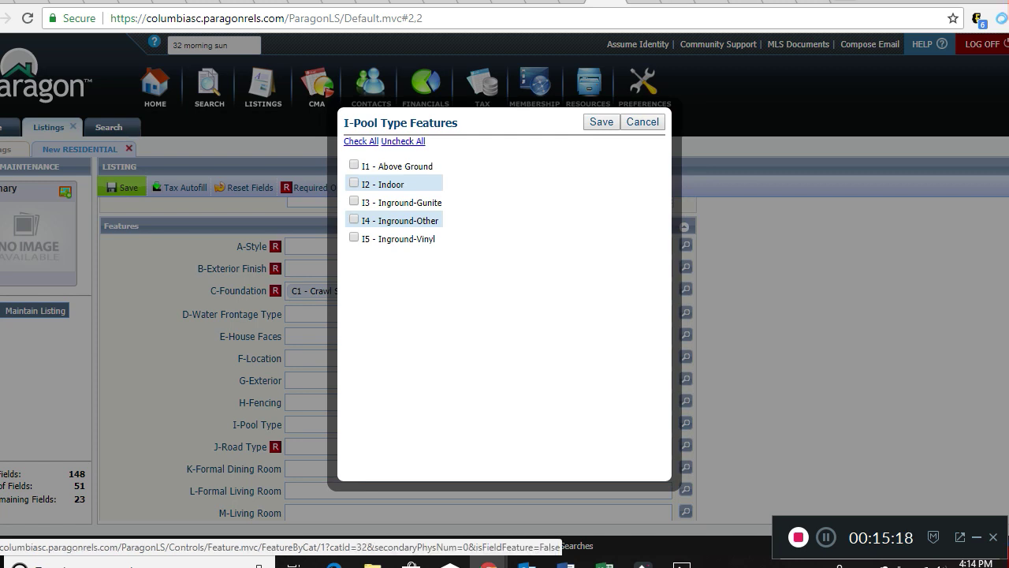
pyautogui.click(643, 122)
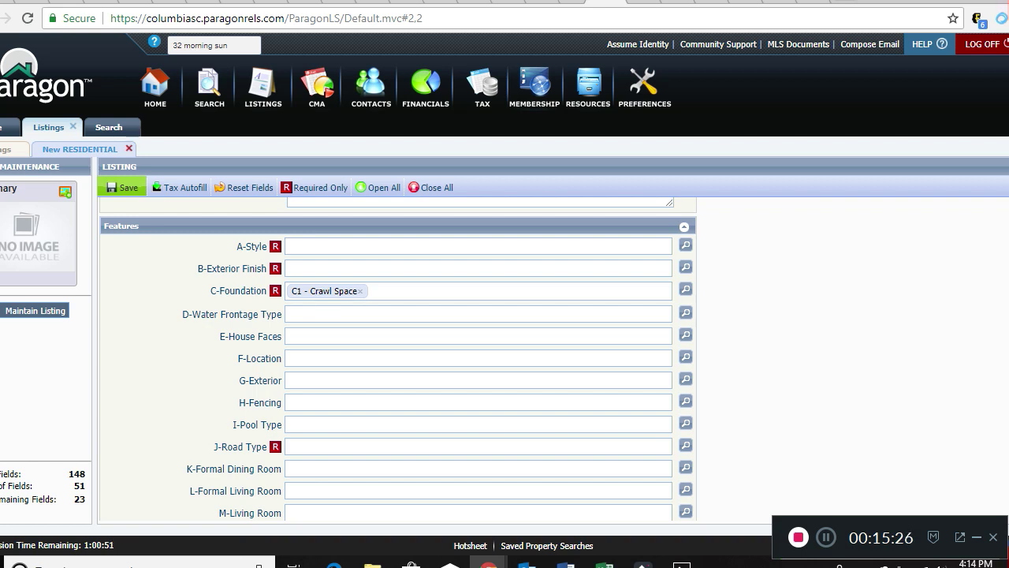
pyautogui.scroll(-3, 398, 359)
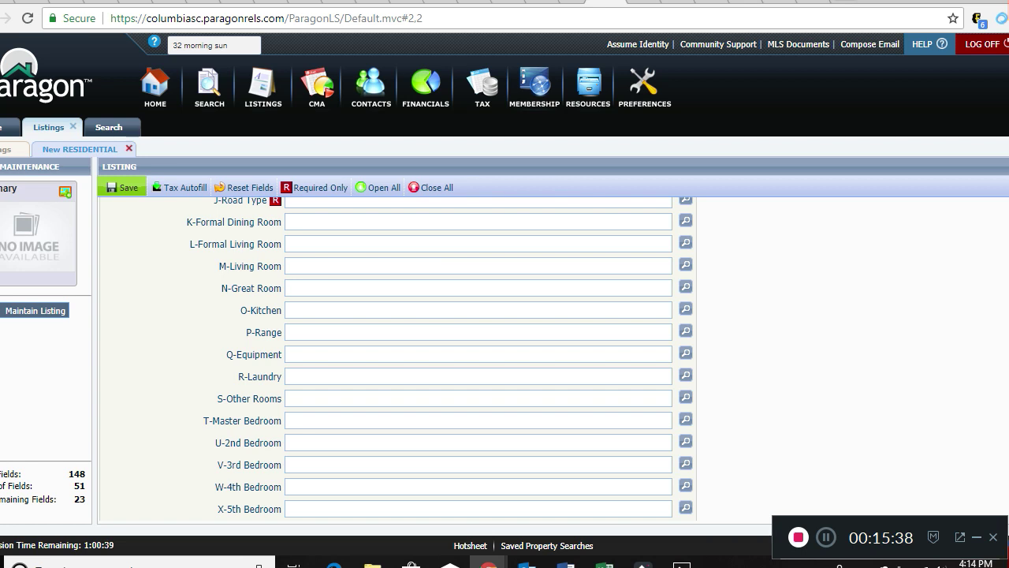
# Add N10 Ceiling-Vaulted, N5 Ceiling Fan and N16 Molding to N-Great Room.
pyautogui.write('ceiling')
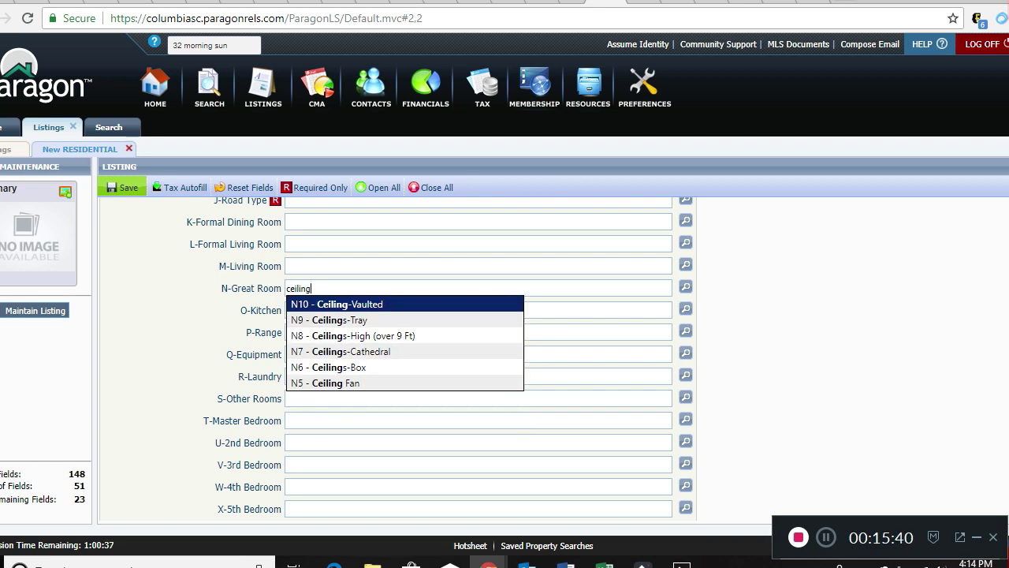
pyautogui.press('Down')
pyautogui.press('Down')
pyautogui.press('Down')
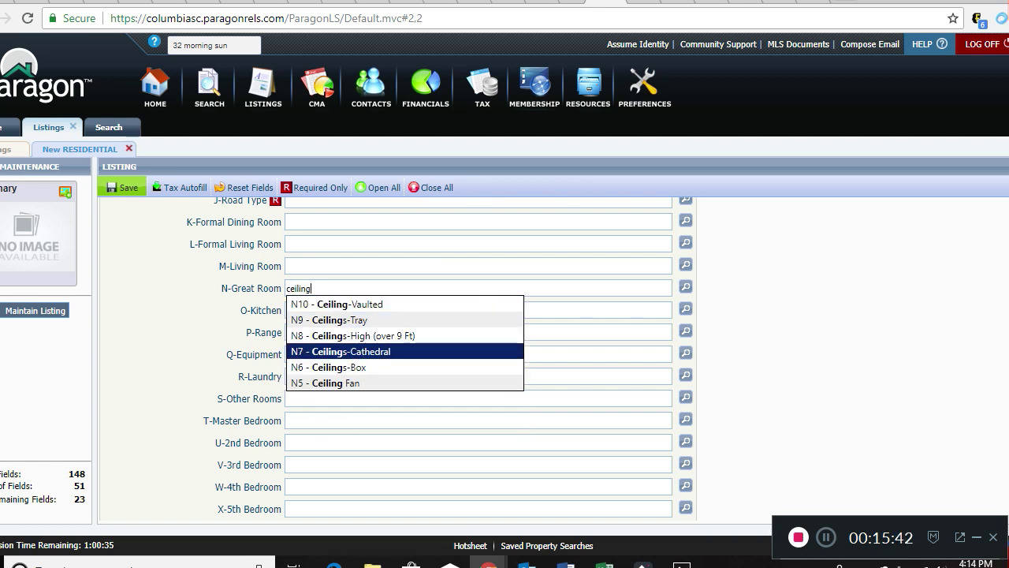
pyautogui.press('Up')
pyautogui.press('Up')
pyautogui.press('Up')
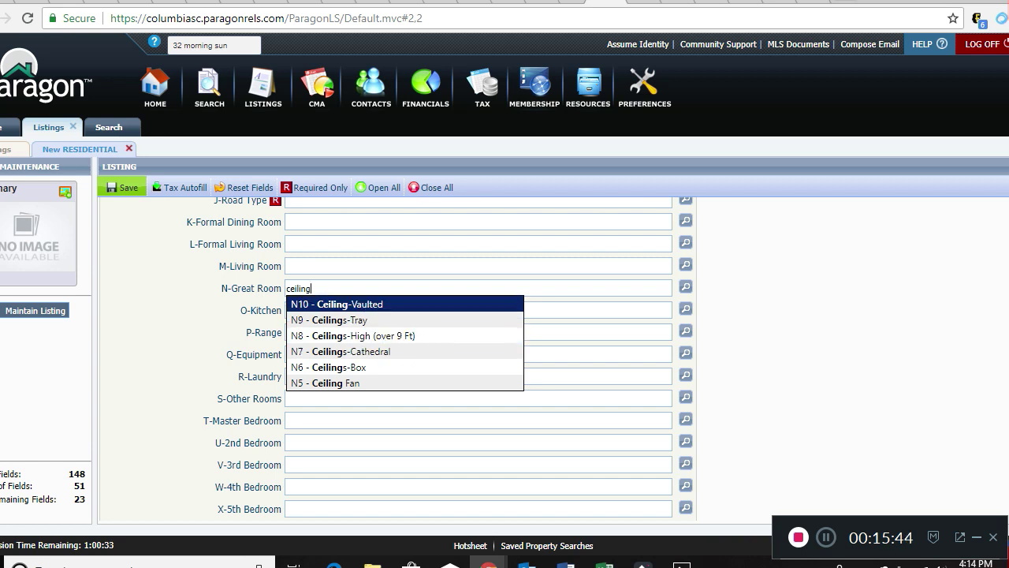
pyautogui.press('Return')
pyautogui.write('ceiling')
pyautogui.press('Down')
pyautogui.press('Down')
pyautogui.press('Down')
pyautogui.press('Down')
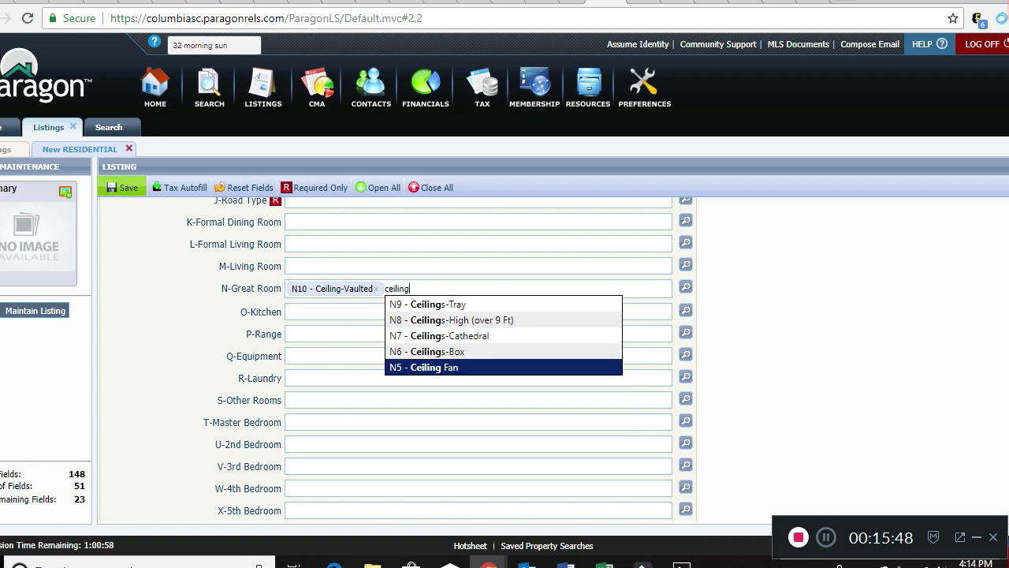
pyautogui.press('Return')
pyautogui.write('m')
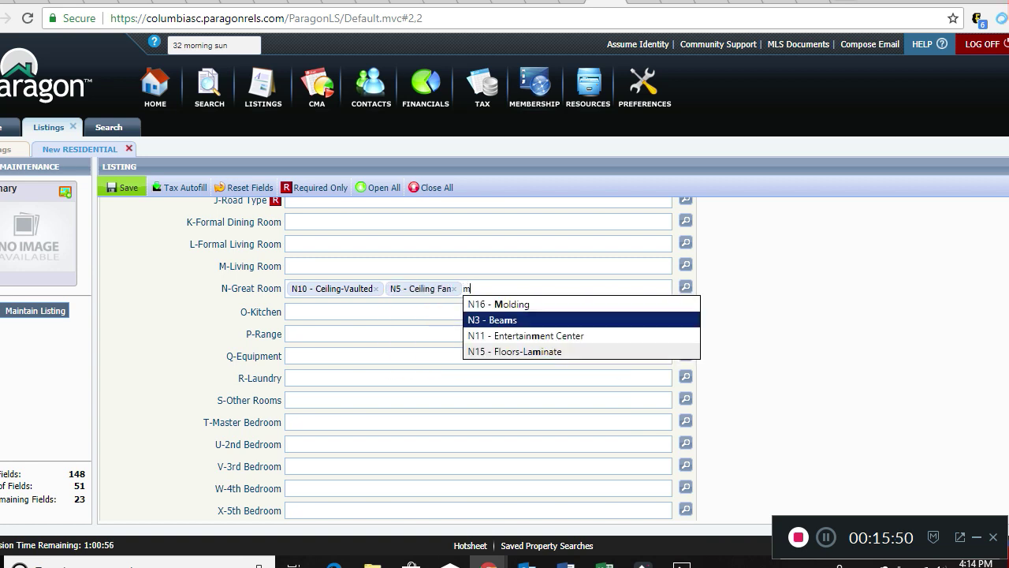
pyautogui.write('ol')
pyautogui.press('Return')
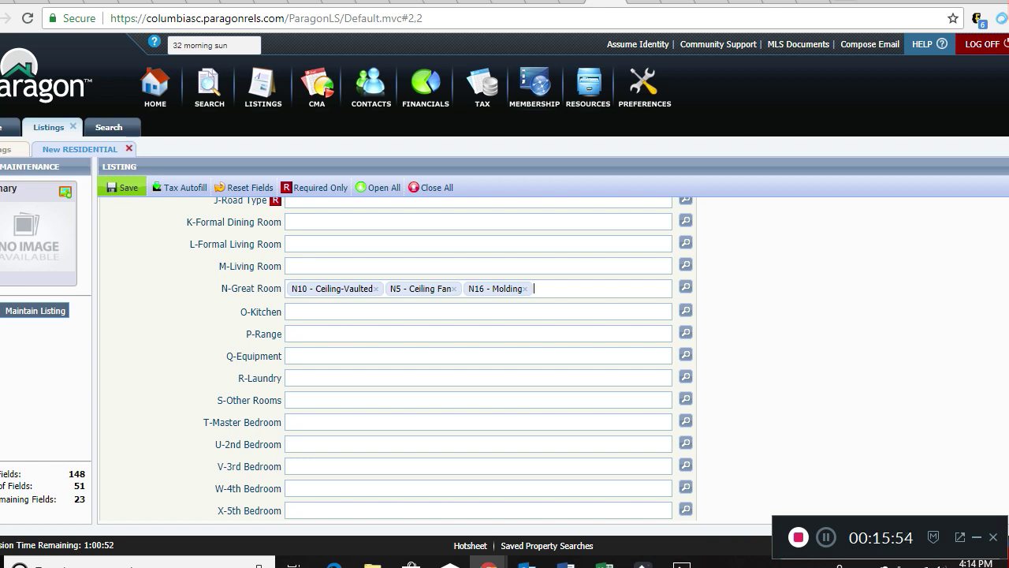
# Look through the O-Kitchen, Q-Equipment and P-Range options, leaving all three empty.
pyautogui.click(332, 311)
pyautogui.click(686, 310)
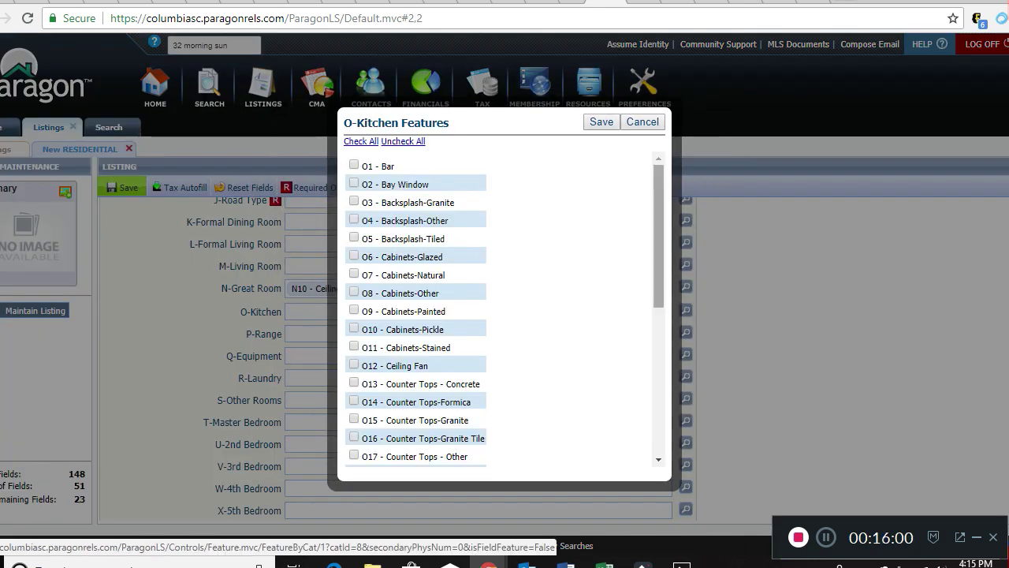
pyautogui.scroll(-5, 418, 307)
pyautogui.scroll(-3, 418, 308)
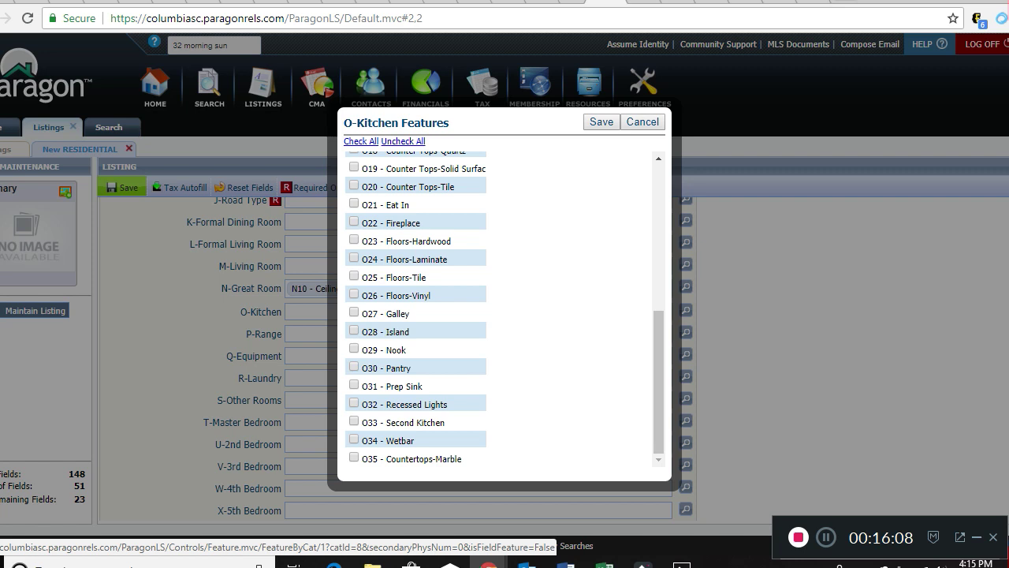
pyautogui.click(643, 122)
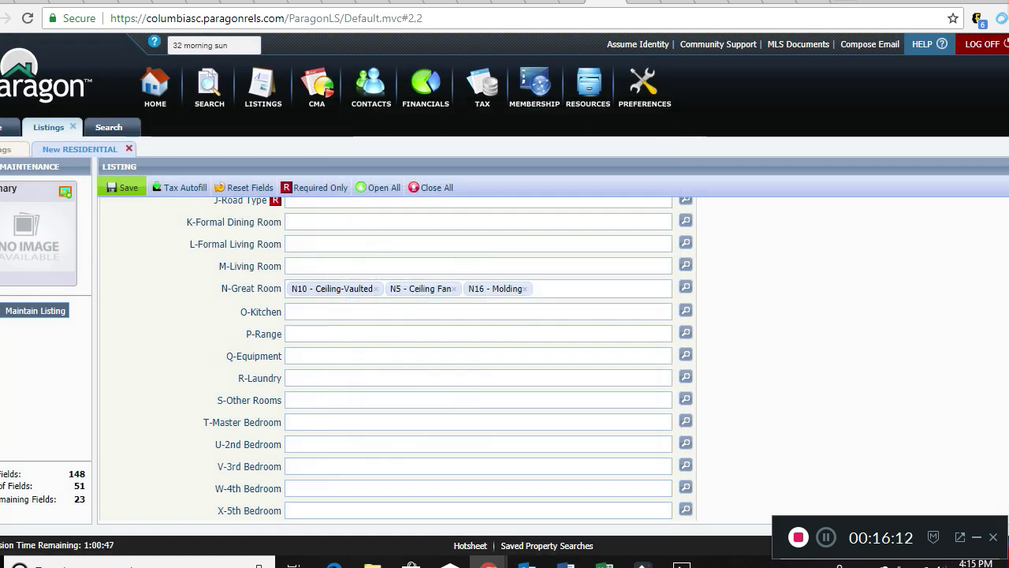
pyautogui.click(686, 354)
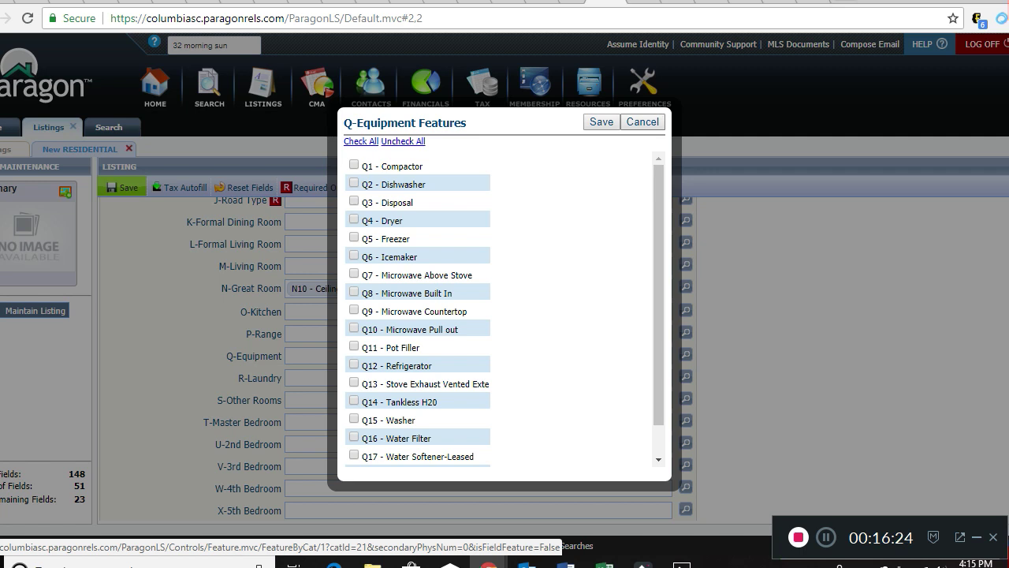
pyautogui.click(643, 122)
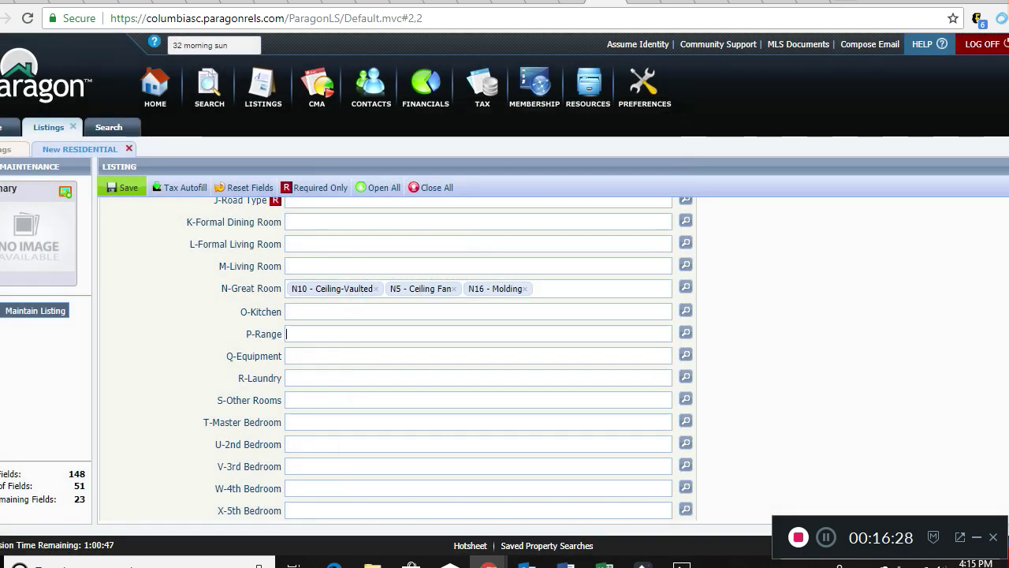
pyautogui.click(686, 332)
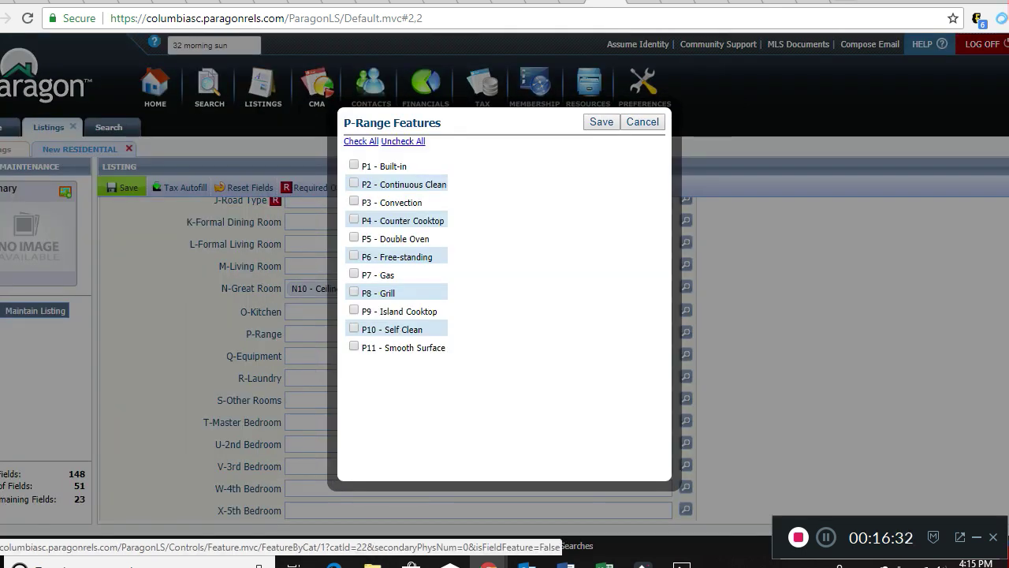
pyautogui.click(643, 121)
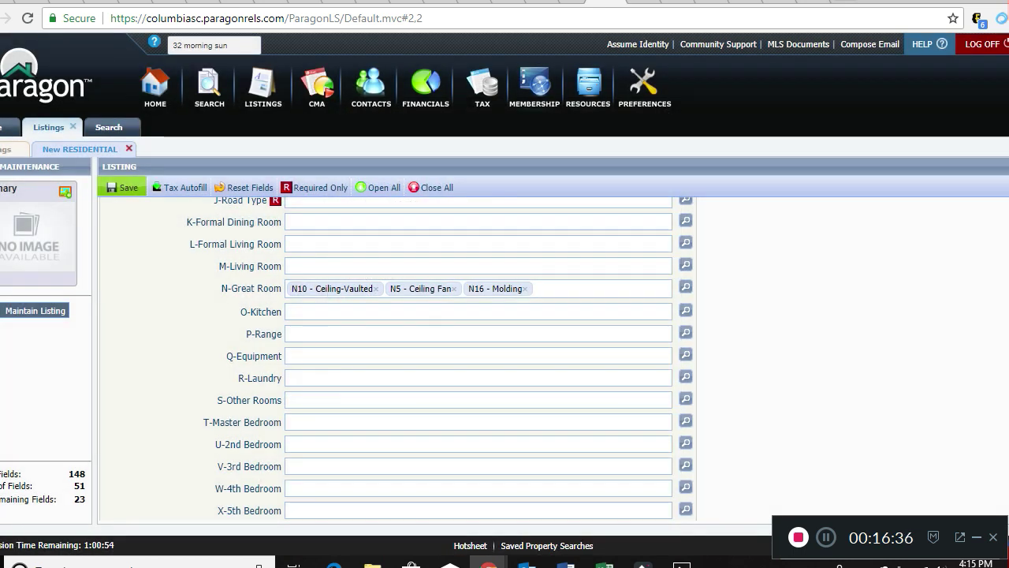
# Set R-Laundry to R2 - Closet.
pyautogui.click(286, 377)
pyautogui.write('r2')
pyautogui.press('Return')
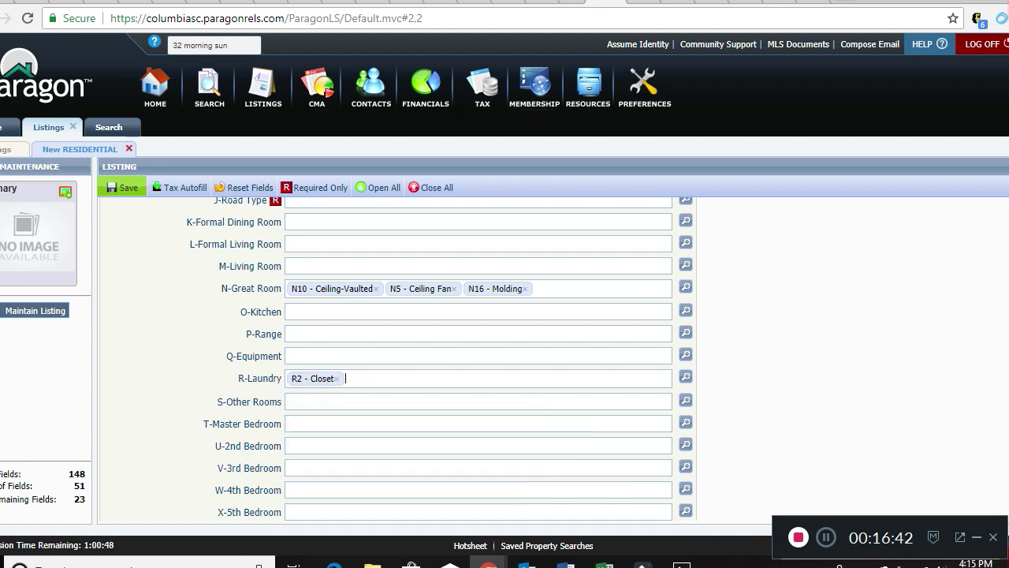
pyautogui.scroll(-2, 478, 355)
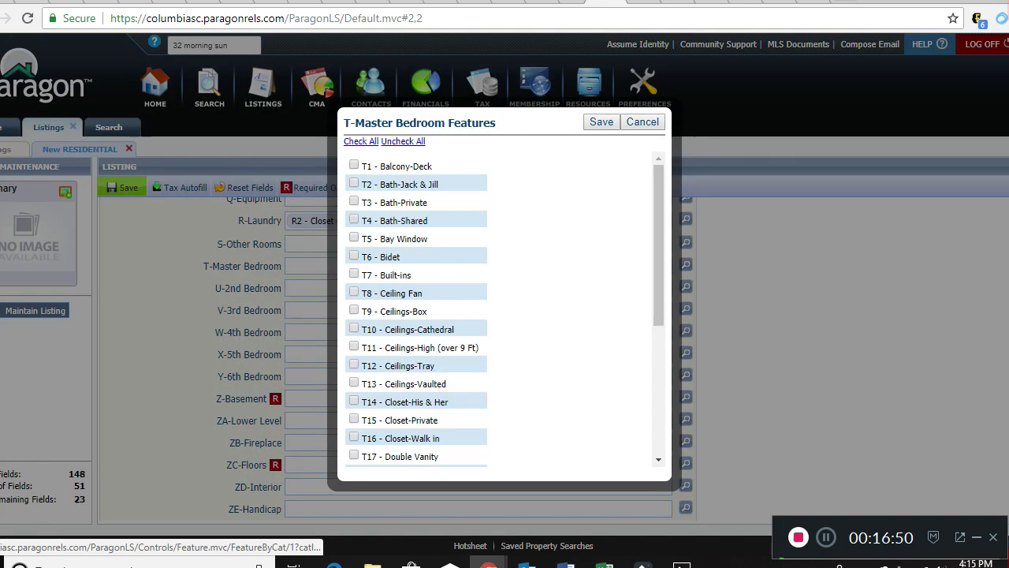
pyautogui.moveTo(658, 252); pyautogui.dragTo(658, 381)
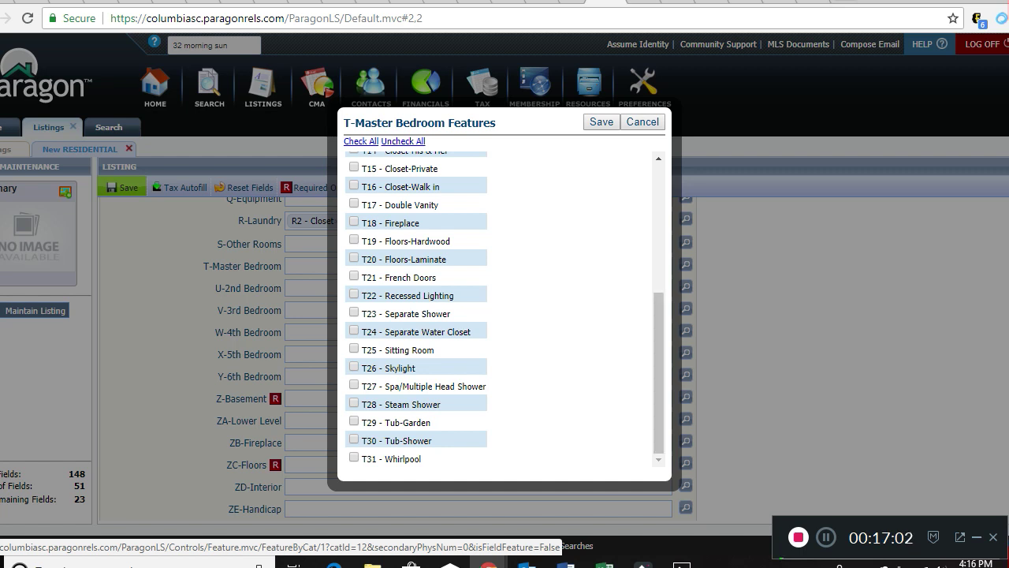
pyautogui.scroll(4, 505, 307)
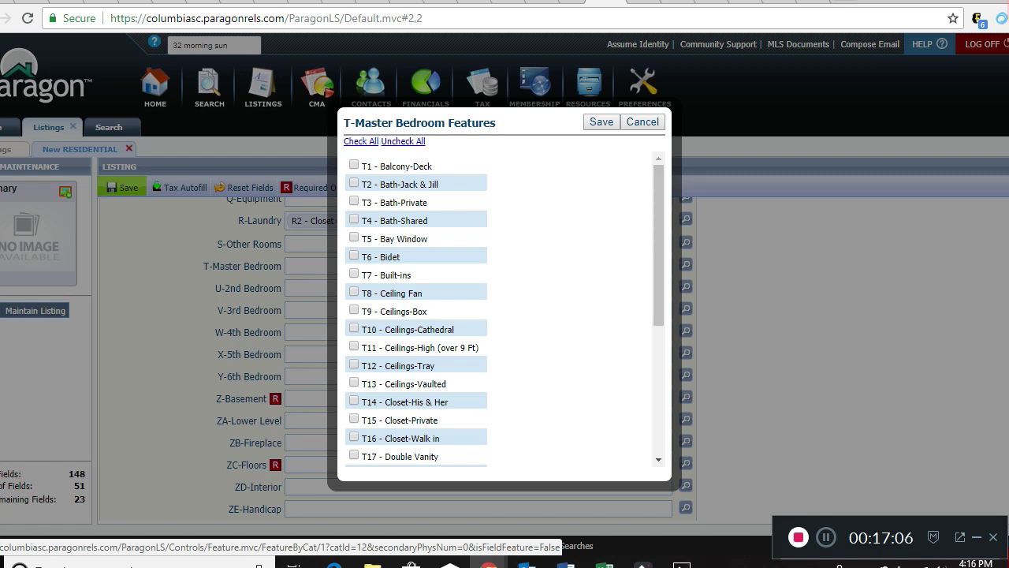
pyautogui.click(643, 122)
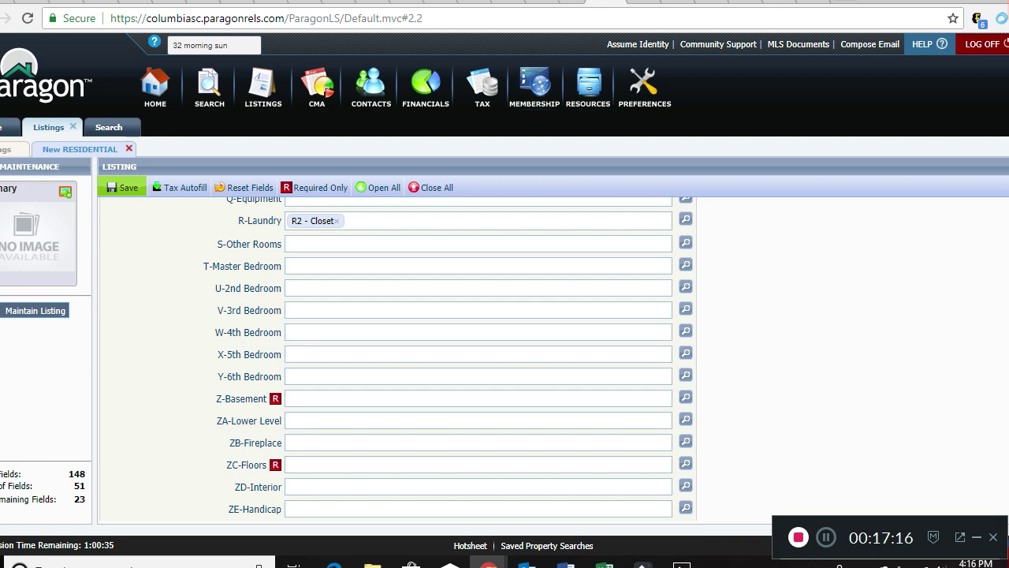
pyautogui.click(287, 465)
pyautogui.scroll(-3, 473, 355)
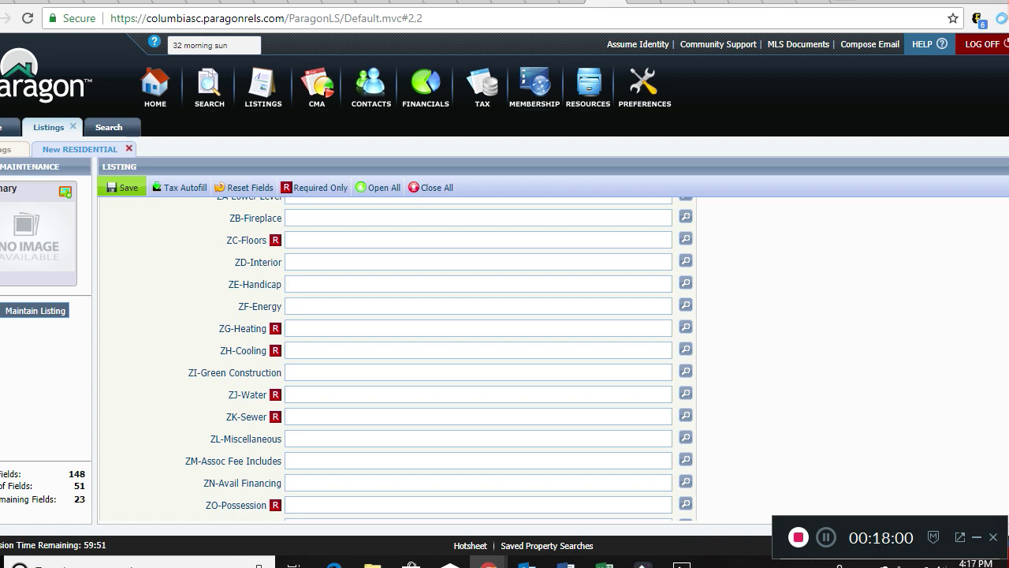
# Leave the water and association fee lookups unchanged without choosing any options.
pyautogui.click(287, 416)
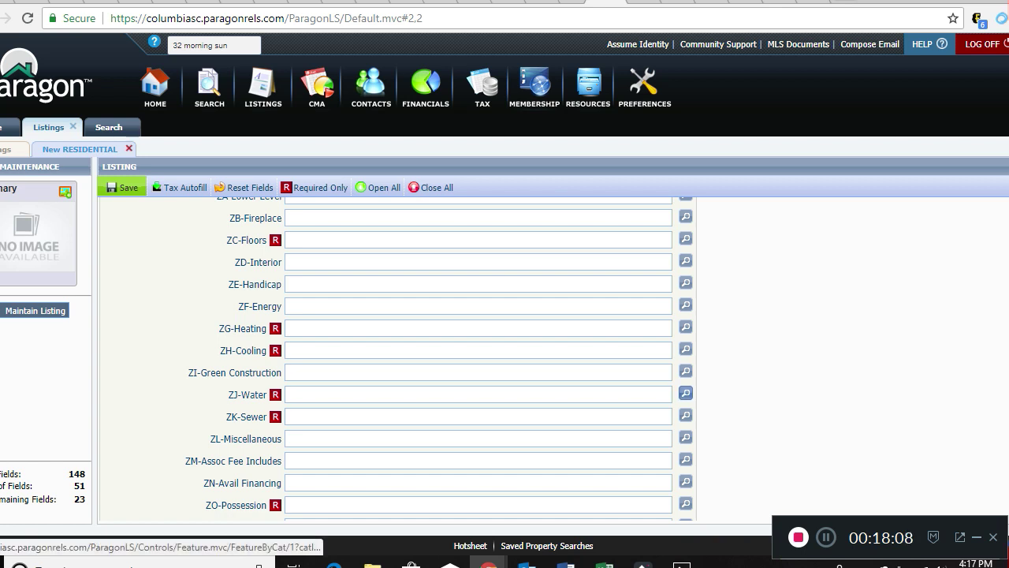
pyautogui.click(685, 393)
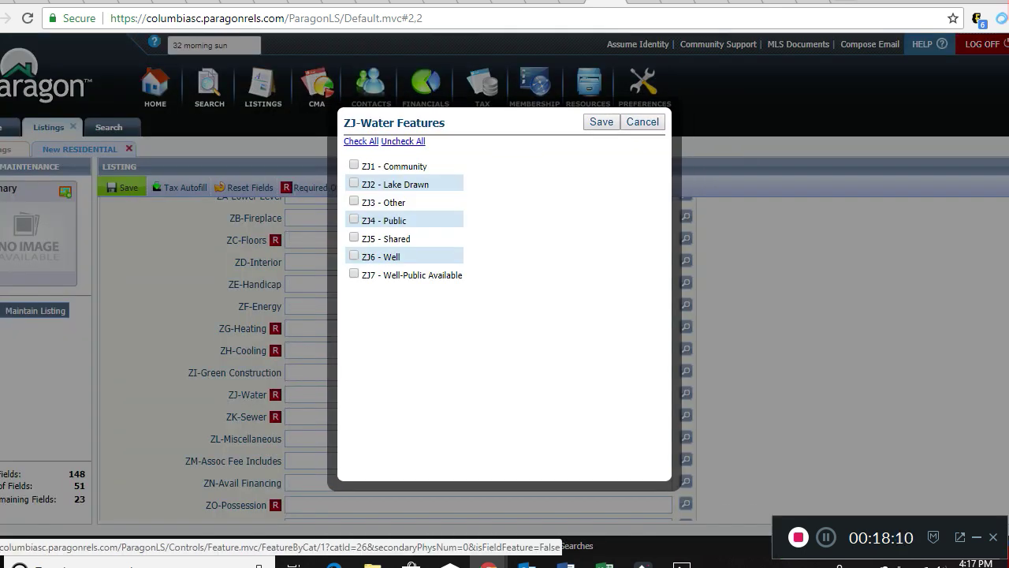
pyautogui.click(643, 122)
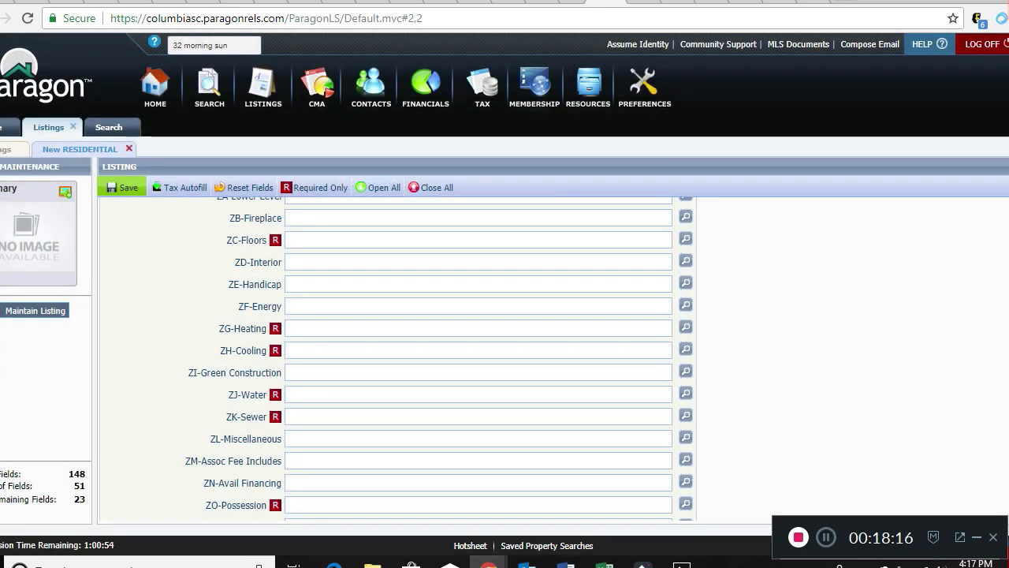
pyautogui.scroll(-2, 395, 355)
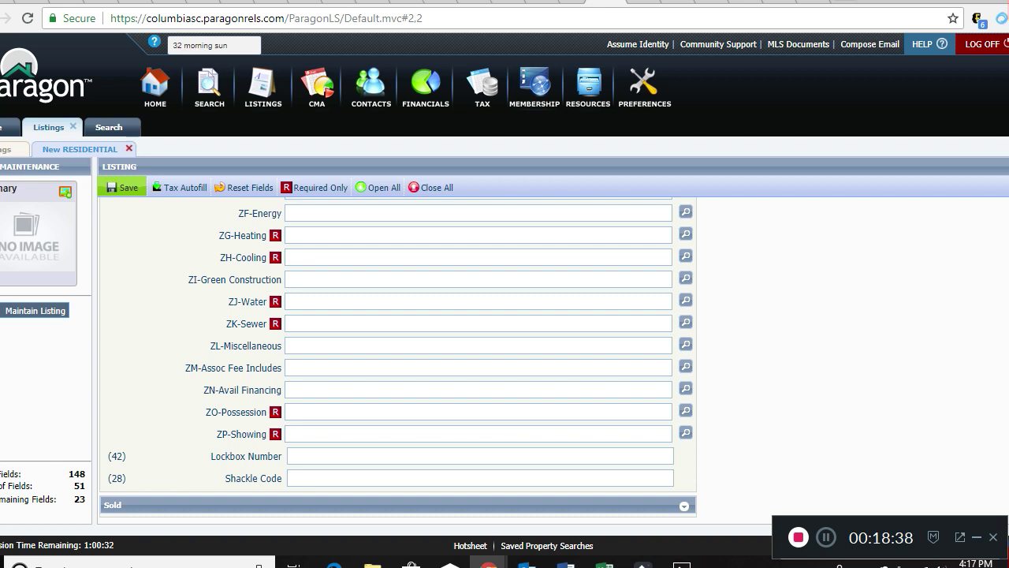
pyautogui.click(686, 366)
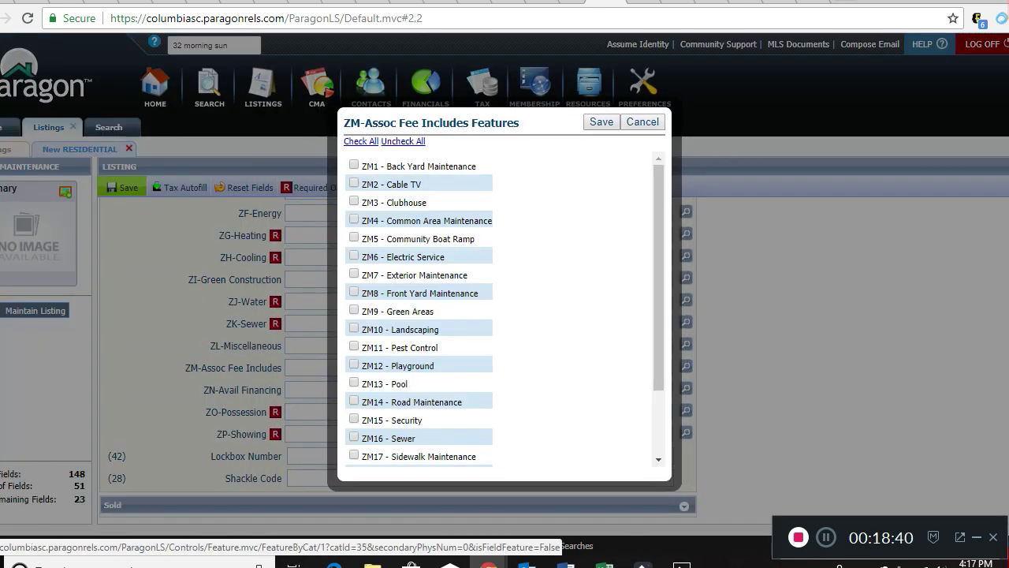
pyautogui.moveTo(659, 315)
pyautogui.mouseDown()
pyautogui.moveTo(658, 380)
pyautogui.moveTo(659, 315)
pyautogui.mouseUp()
pyautogui.click(642, 121)
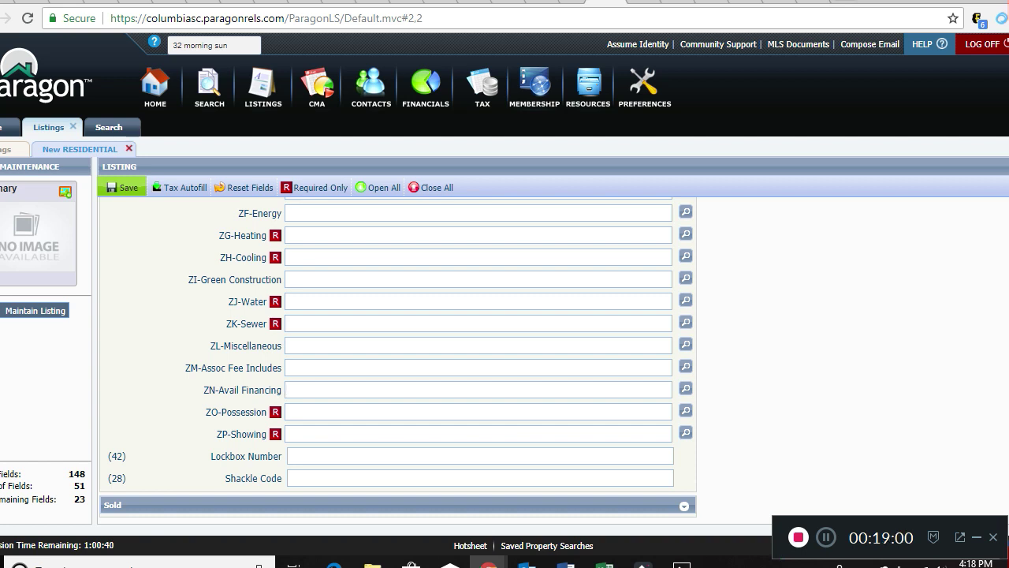
# Add Conventional, Cash and FHA-VA to ZN-Avail Financing.
pyautogui.write('co')
pyautogui.press('Return')
pyautogui.write('ca')
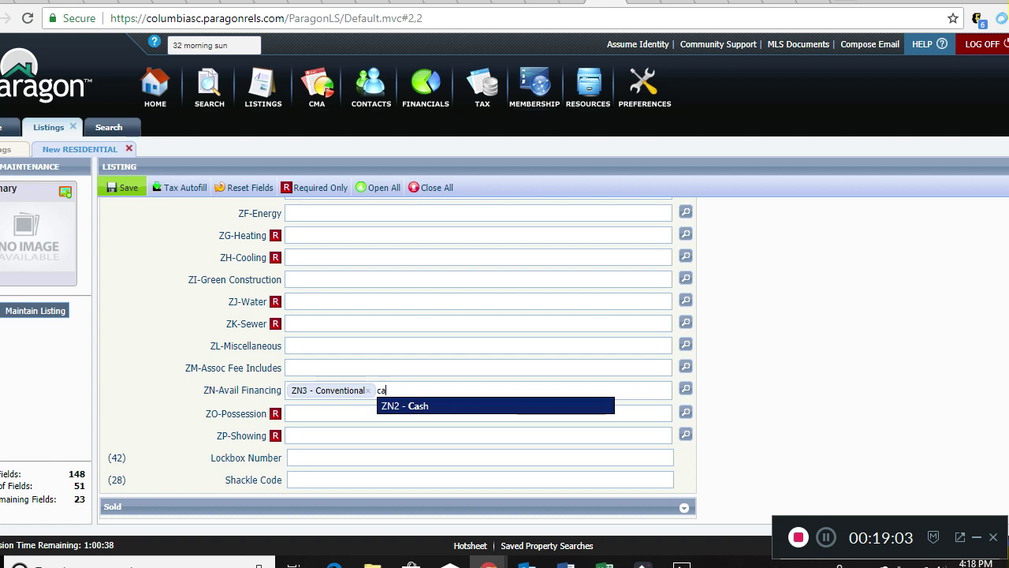
pyautogui.press('Return')
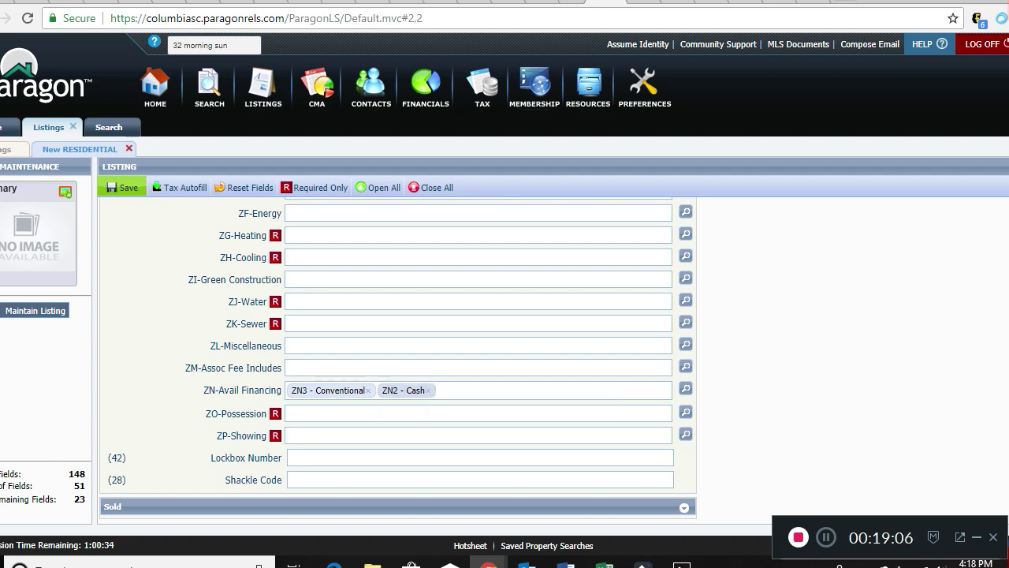
pyautogui.write('fha')
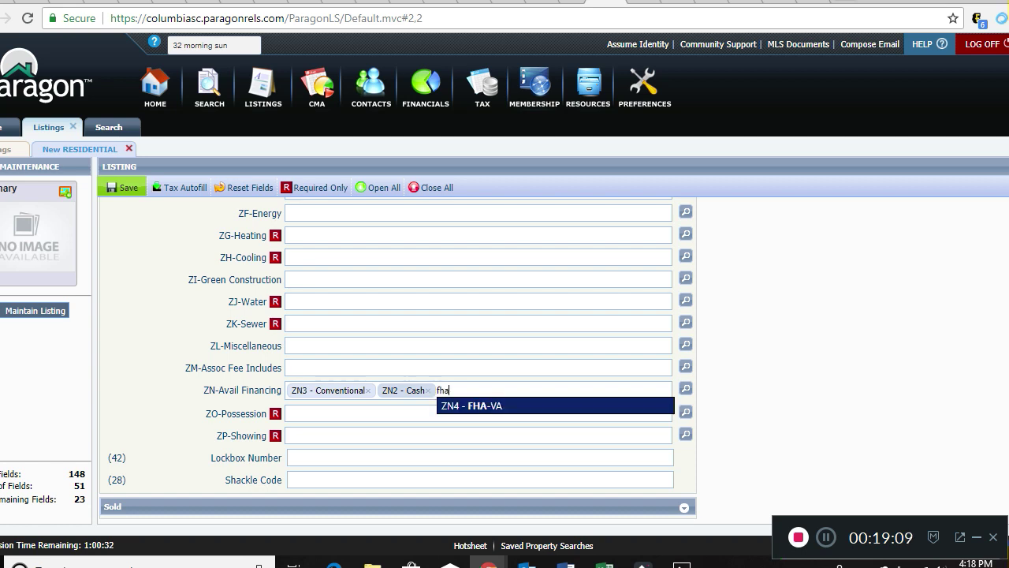
pyautogui.press('Return')
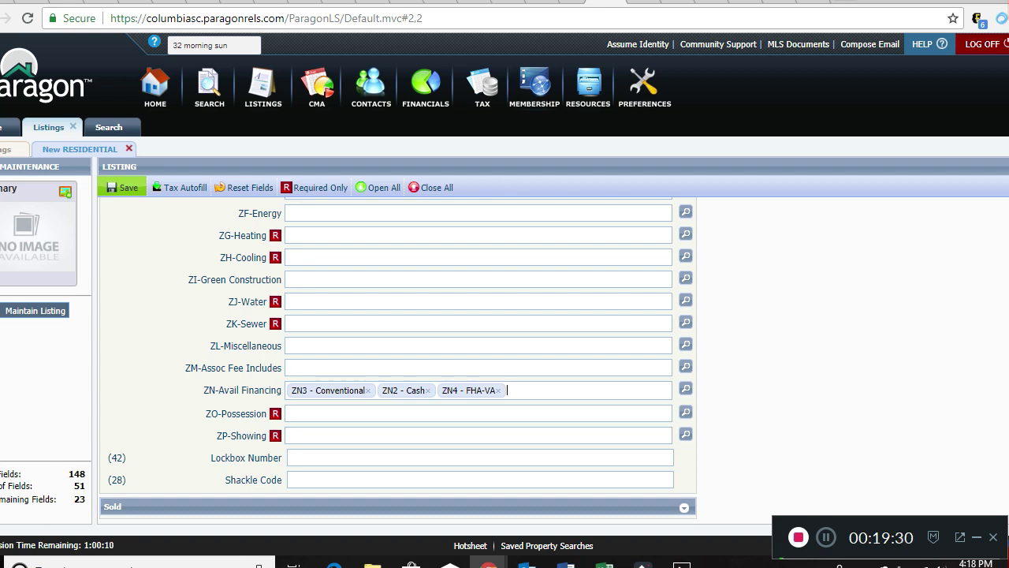
# Set ZO-Possession to ZO1 - Closing and bring up the ZP-Showing choices.
pyautogui.press('Tab')
pyautogui.write('l')
pyautogui.press('Return')
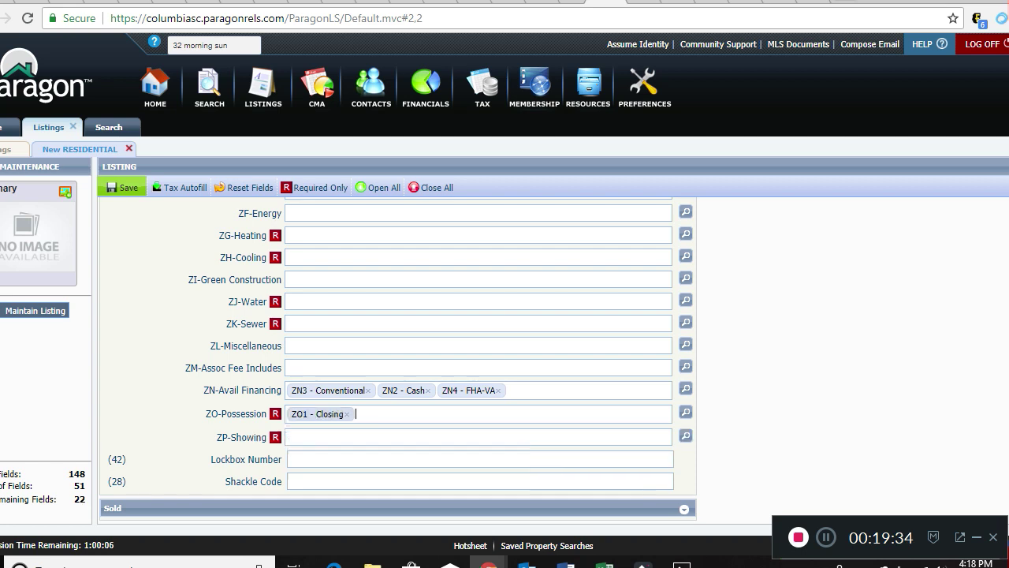
pyautogui.press('Tab')
pyautogui.click(685, 435)
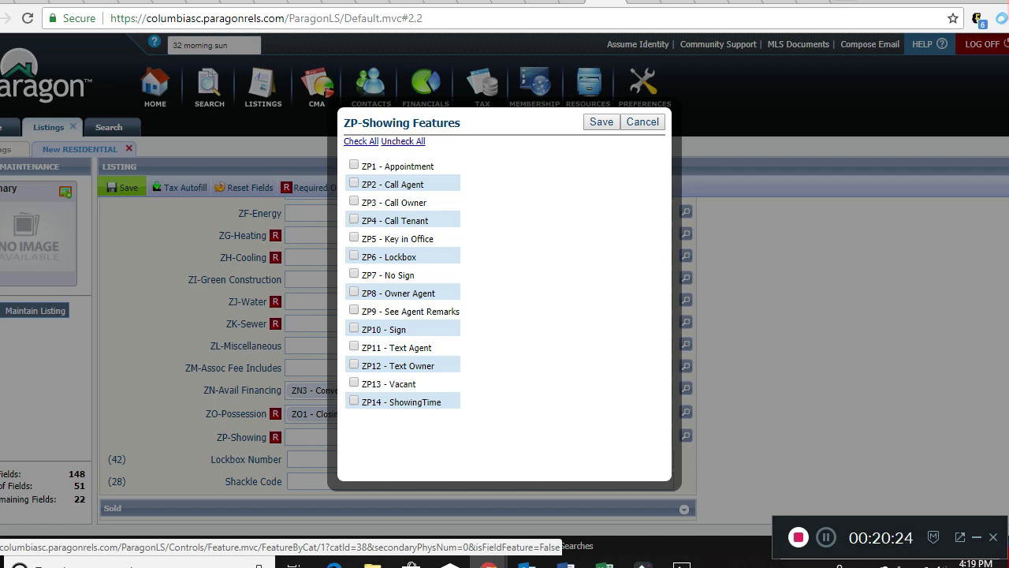
# Cancel the ZP-Showing Features list, leaving Showing blank.
pyautogui.click(643, 122)
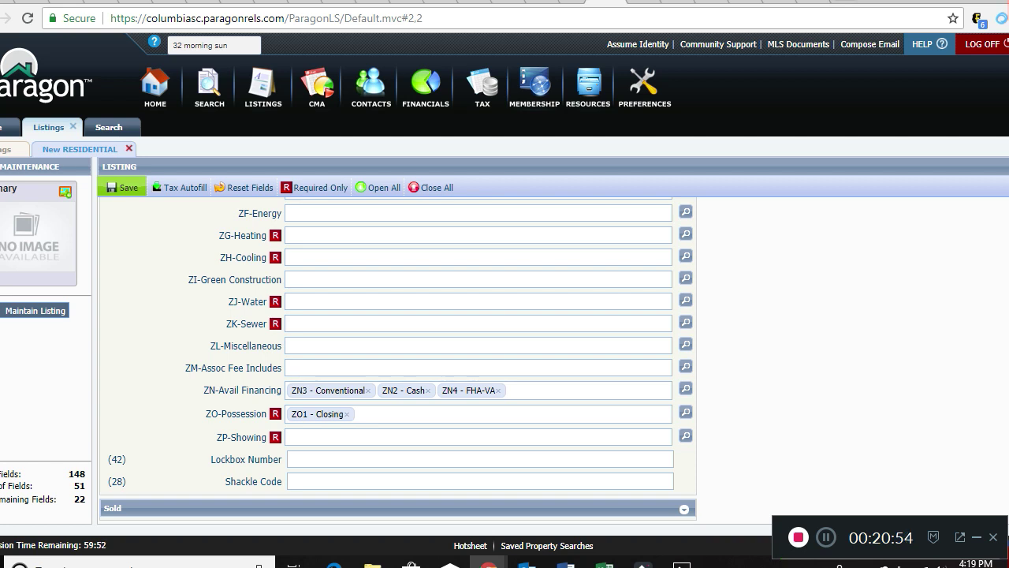
# Pick Listing Date 09/24/2018 and Expiration Date 09/28/2018 from the calendars.
pyautogui.scroll(-1, 477, 355)
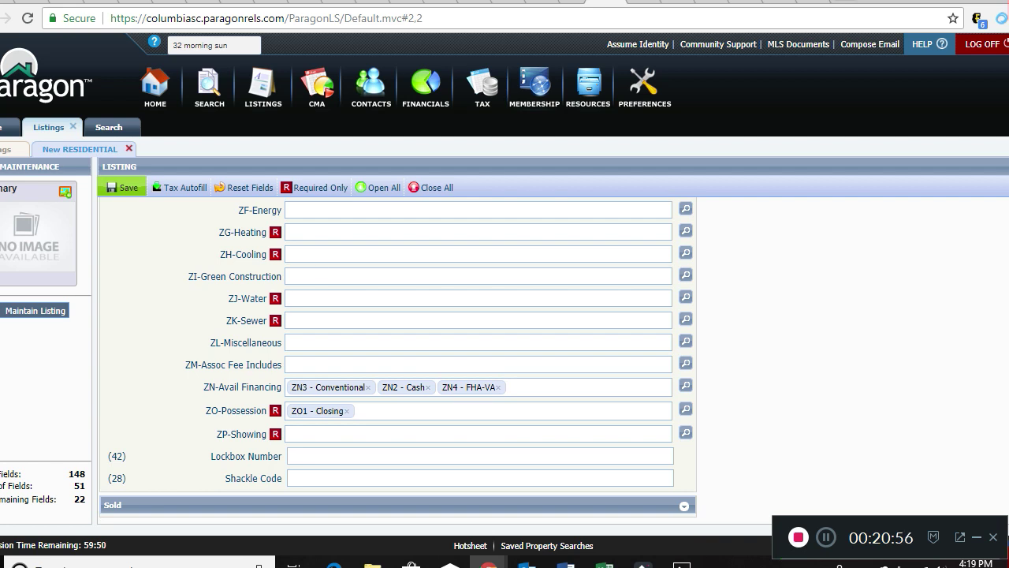
pyautogui.scroll(8, 478, 354)
pyautogui.scroll(10, 478, 355)
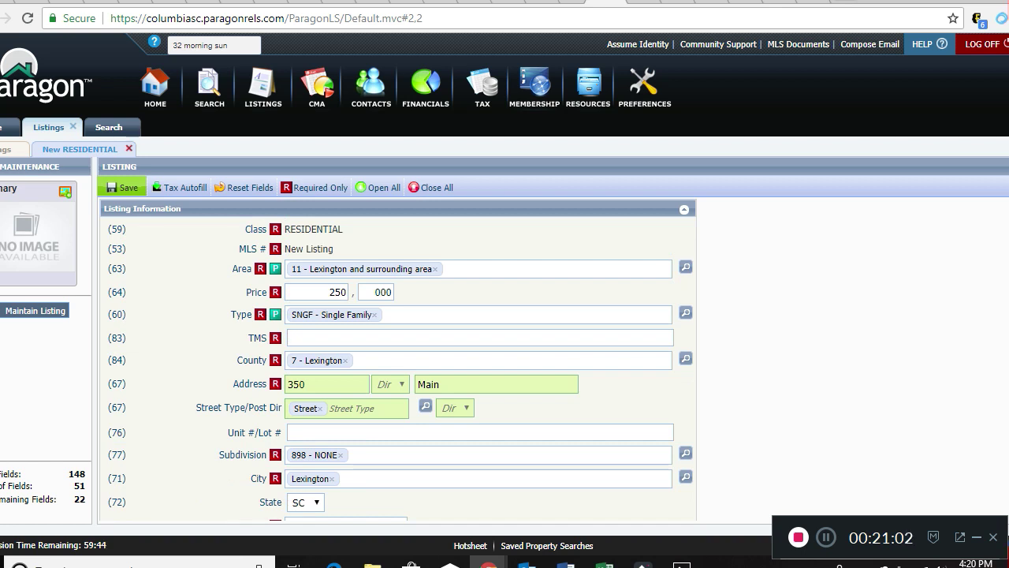
pyautogui.scroll(-6, 478, 355)
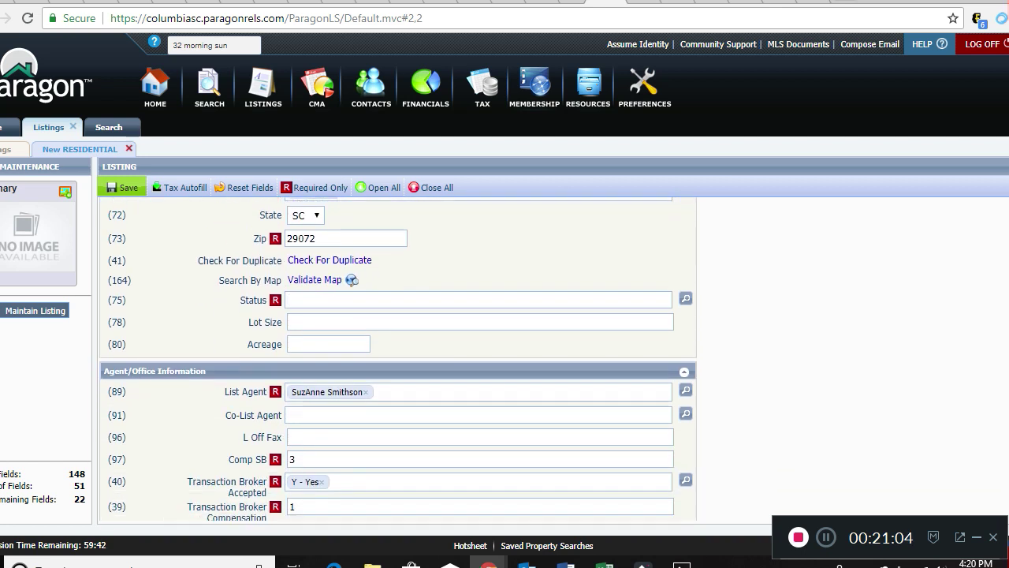
pyautogui.scroll(-2, 398, 358)
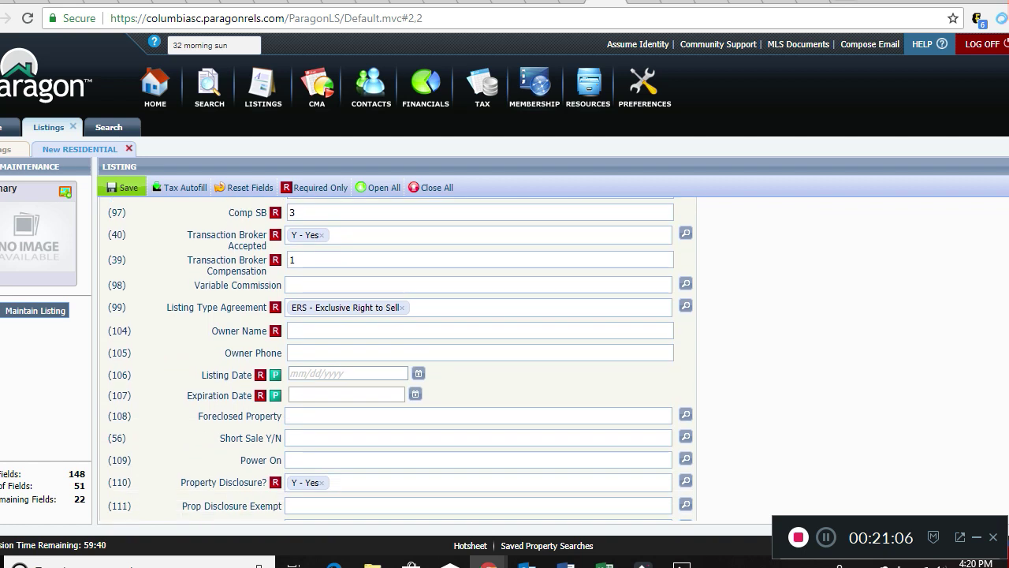
pyautogui.click(418, 373)
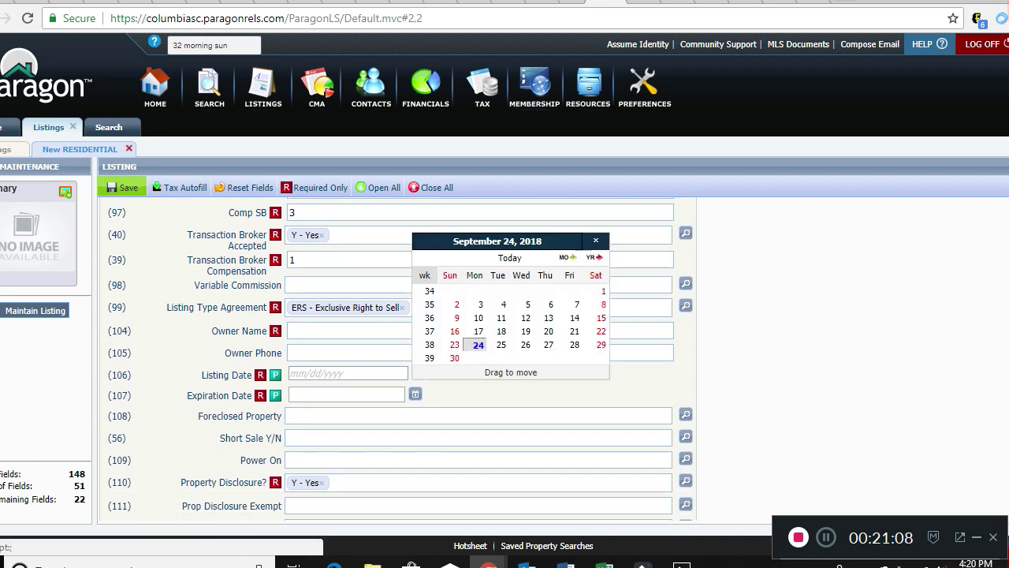
pyautogui.click(478, 345)
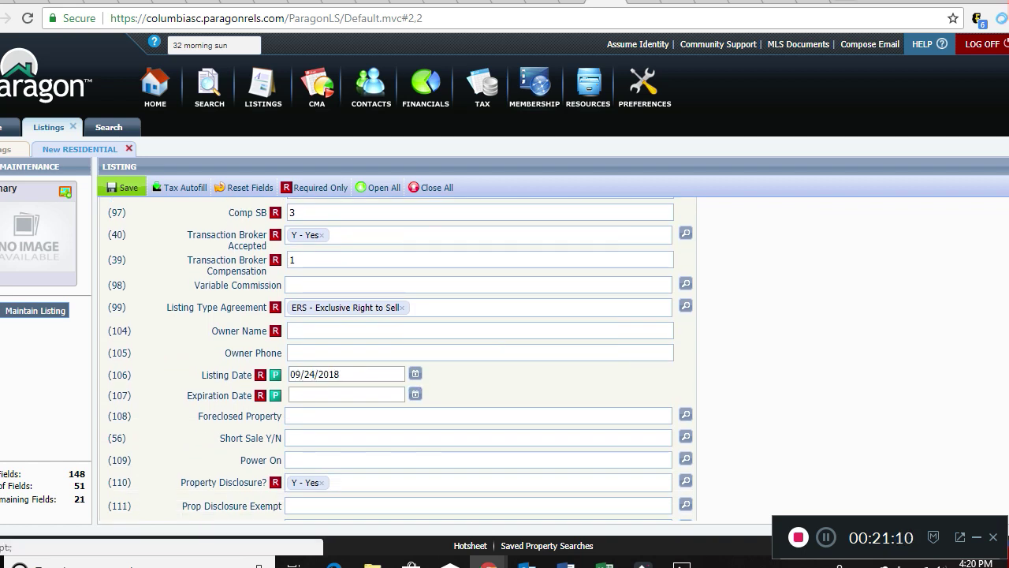
pyautogui.click(416, 394)
pyautogui.click(571, 365)
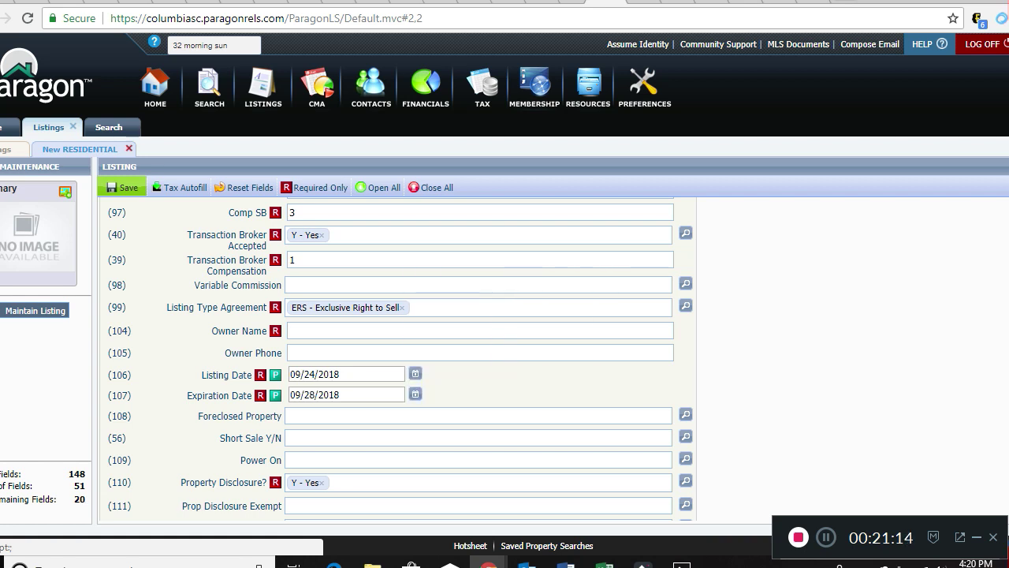
pyautogui.scroll(10, 398, 357)
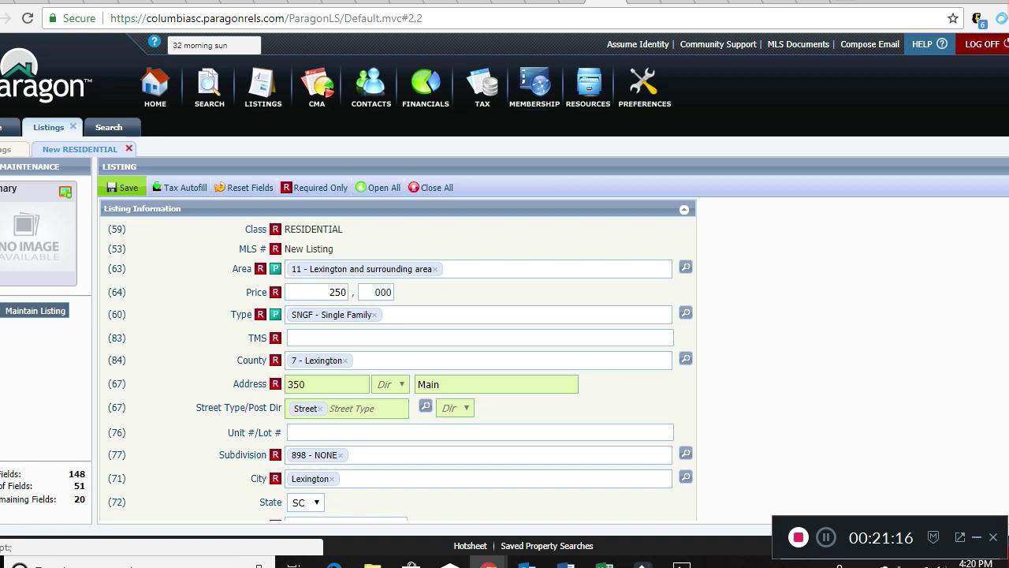
pyautogui.click(123, 188)
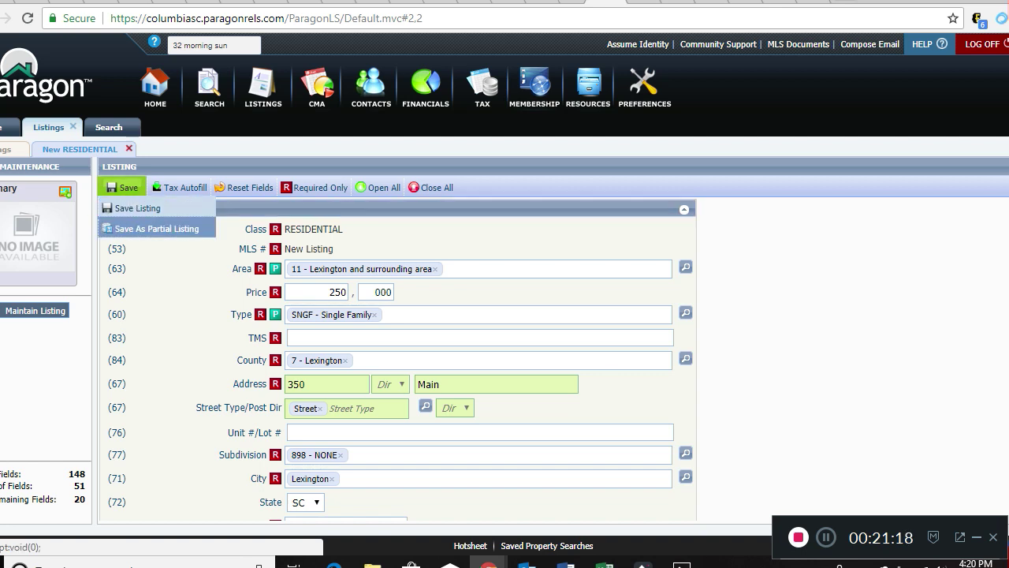
pyautogui.click(134, 228)
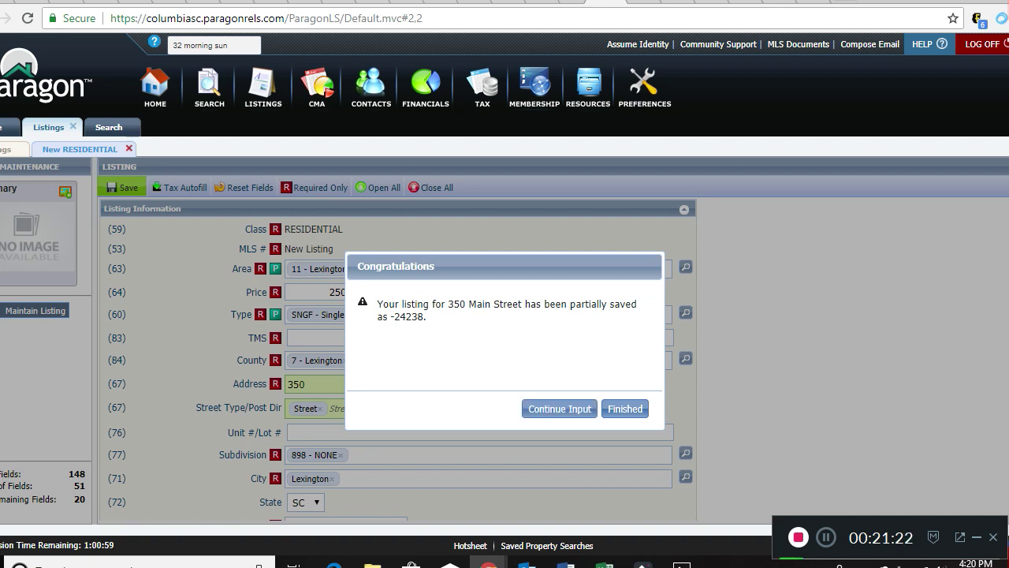
pyautogui.click(560, 409)
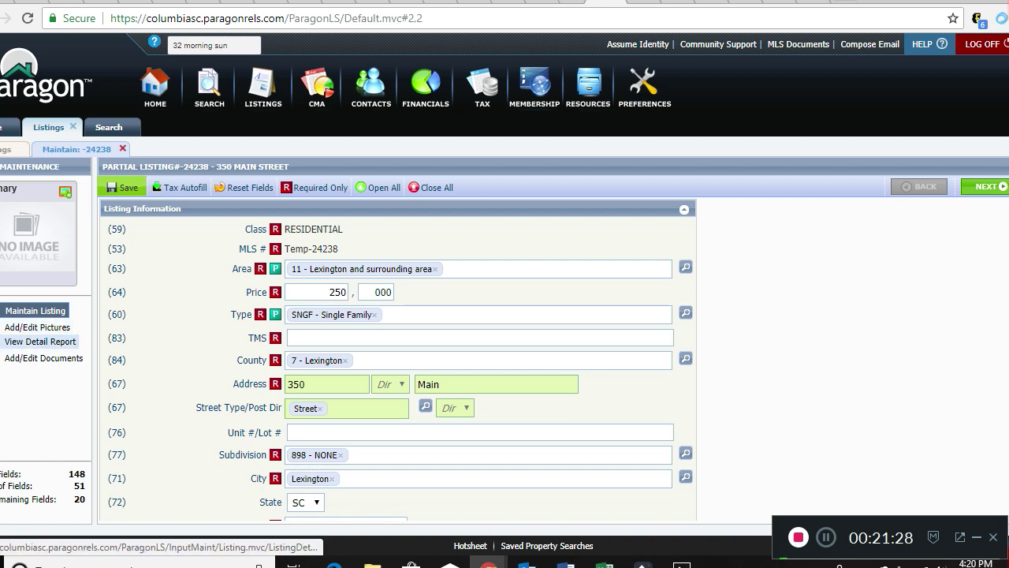
# Start a multiple-photo upload from the listing's Add/Edit Pictures page and browse for files.
pyautogui.click(37, 327)
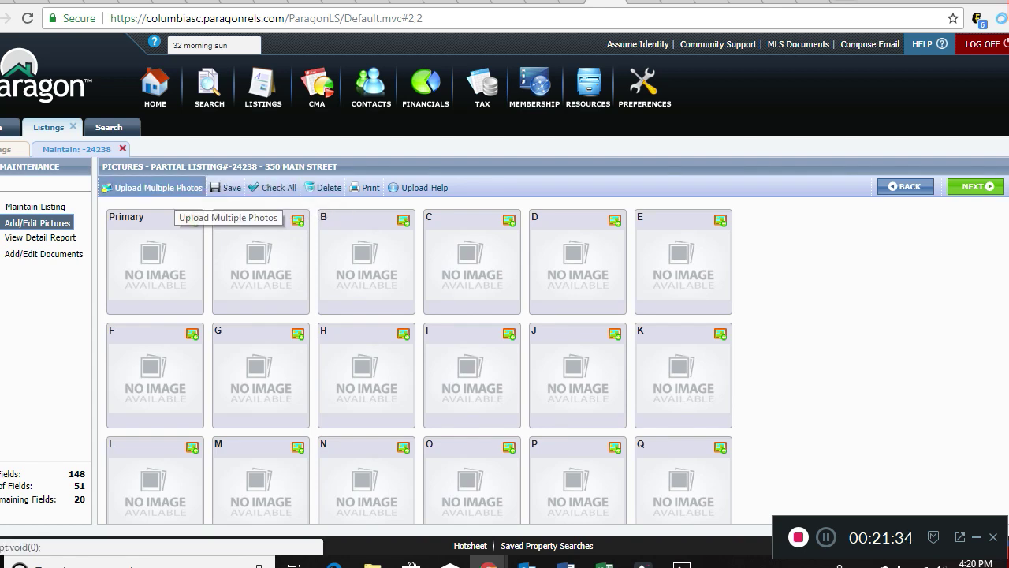
pyautogui.click(154, 188)
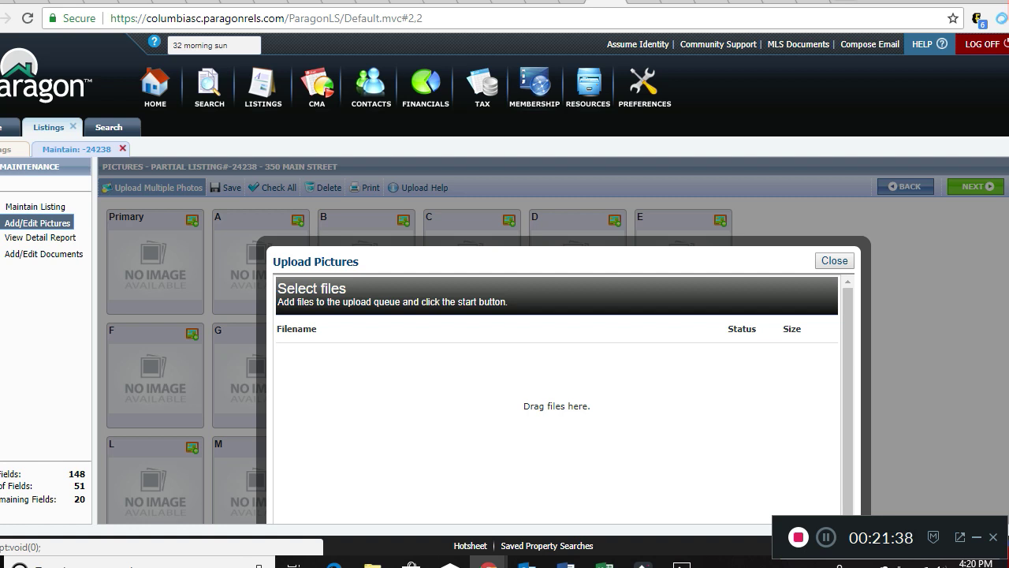
pyautogui.scroll(-4, 552, 339)
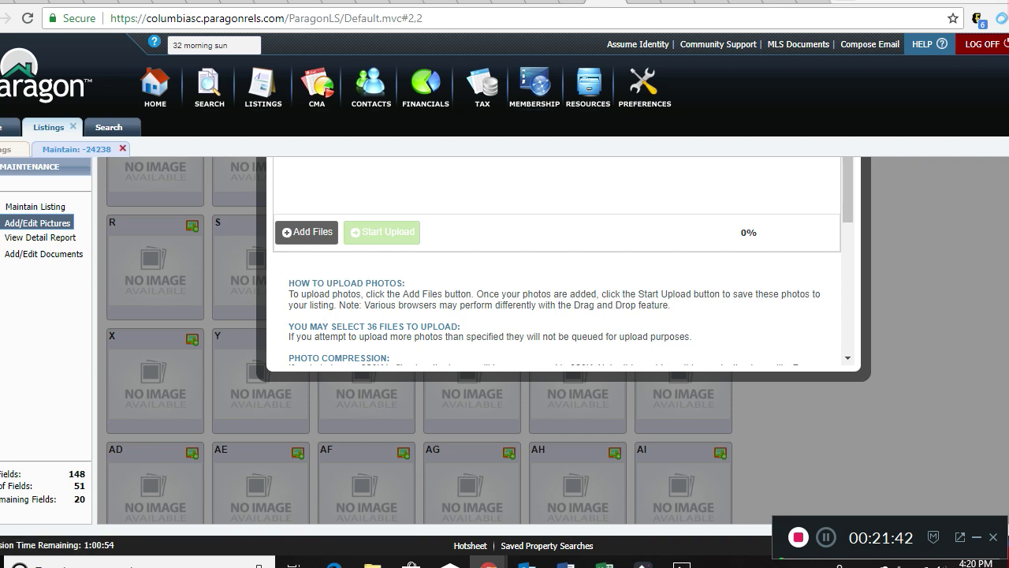
pyautogui.click(306, 231)
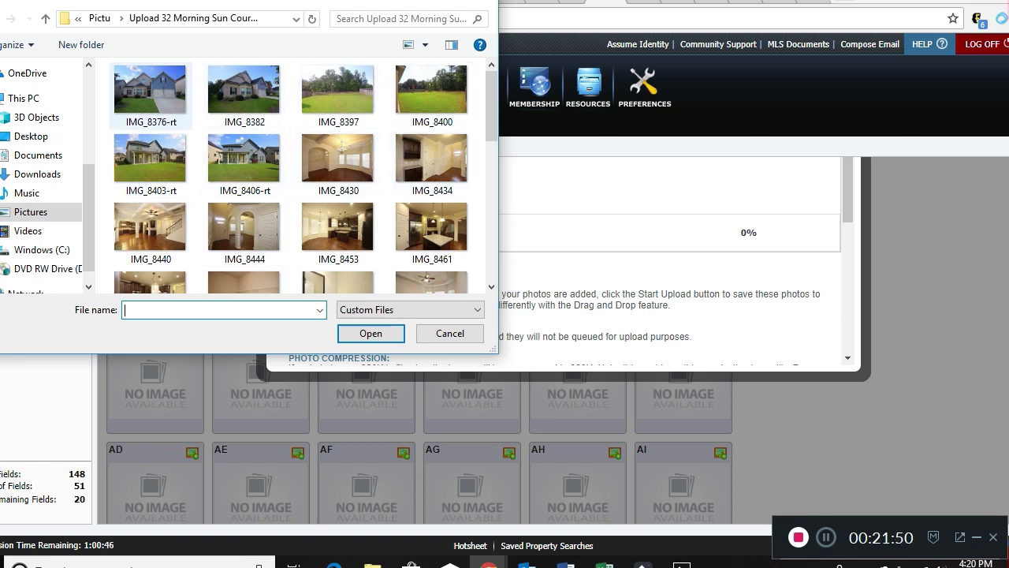
# Select IMG_8376-rt, IMG_8382, IMG_8397, IMG_8400, IMG_8403-rt and IMG_8406-rt for upload.
pyautogui.click(150, 91)
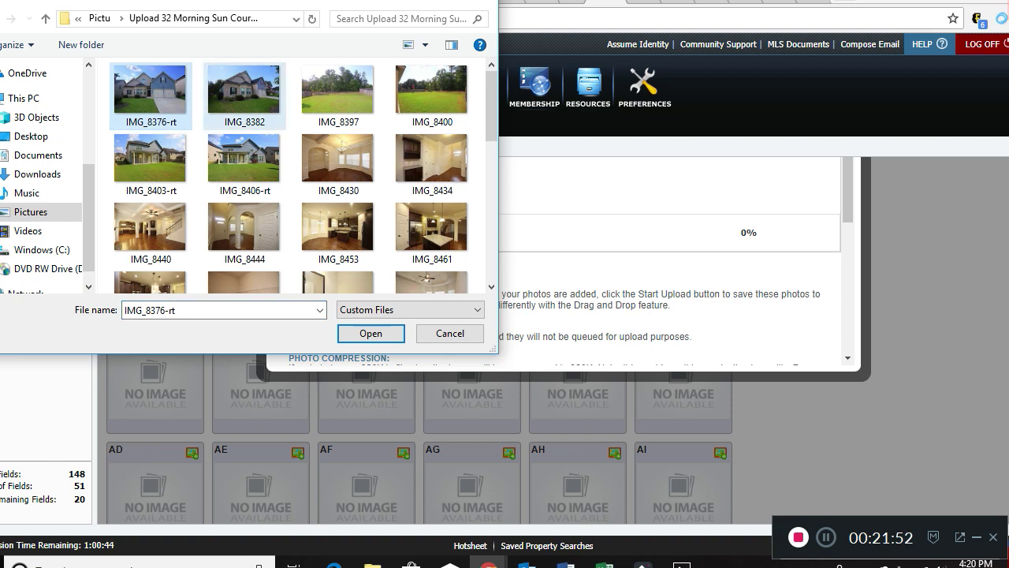
pyautogui.keyDown('ctrl'); pyautogui.click(244, 91); pyautogui.keyUp('ctrl')
pyautogui.keyDown('ctrl'); pyautogui.click(338, 90); pyautogui.keyUp('ctrl')
pyautogui.keyDown('ctrl'); pyautogui.click(432, 91); pyautogui.keyUp('ctrl')
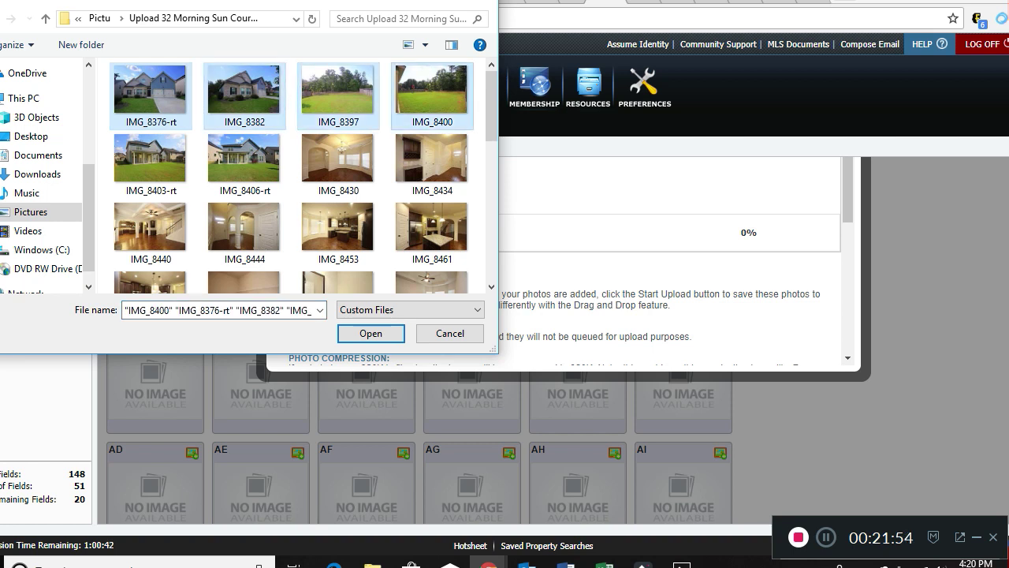
pyautogui.keyDown('ctrl'); pyautogui.click(149, 157); pyautogui.keyUp('ctrl')
pyautogui.keyDown('ctrl'); pyautogui.click(244, 158); pyautogui.keyUp('ctrl')
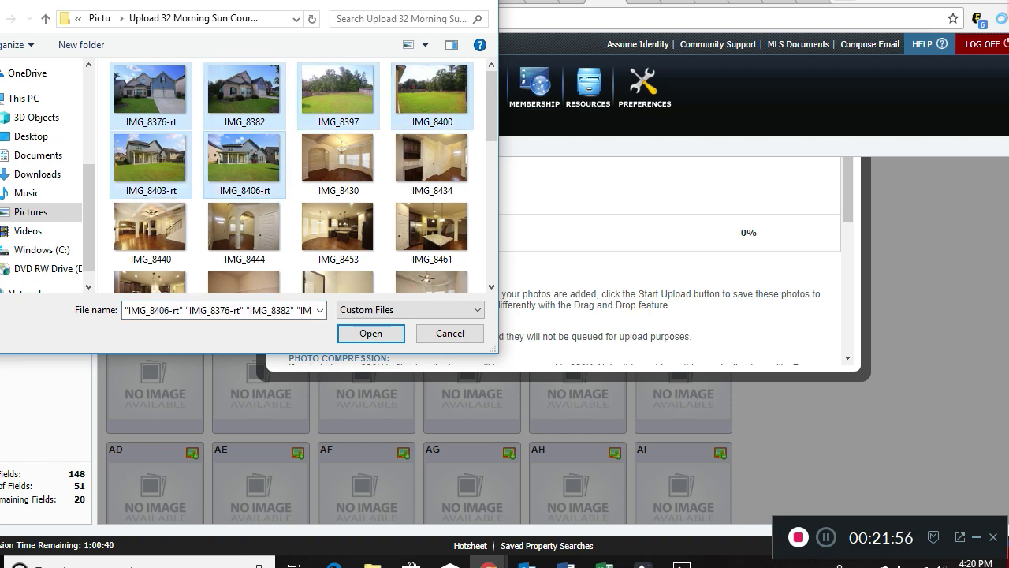
pyautogui.click(371, 334)
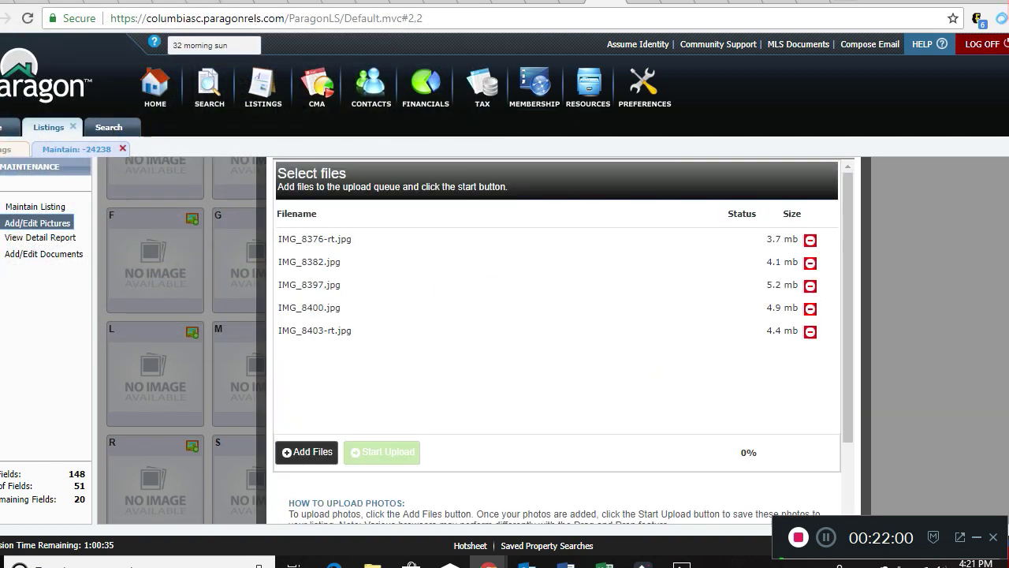
pyautogui.scroll(-1, 479, 339)
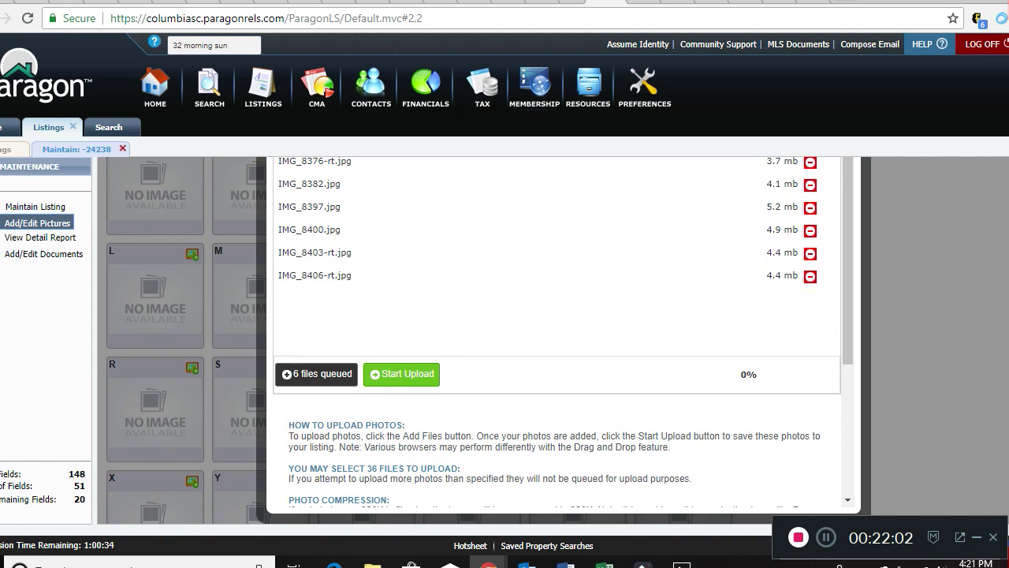
# Upload the six queued photos, move lawn photos C and B to the last two slots, and save the order.
pyautogui.click(401, 373)
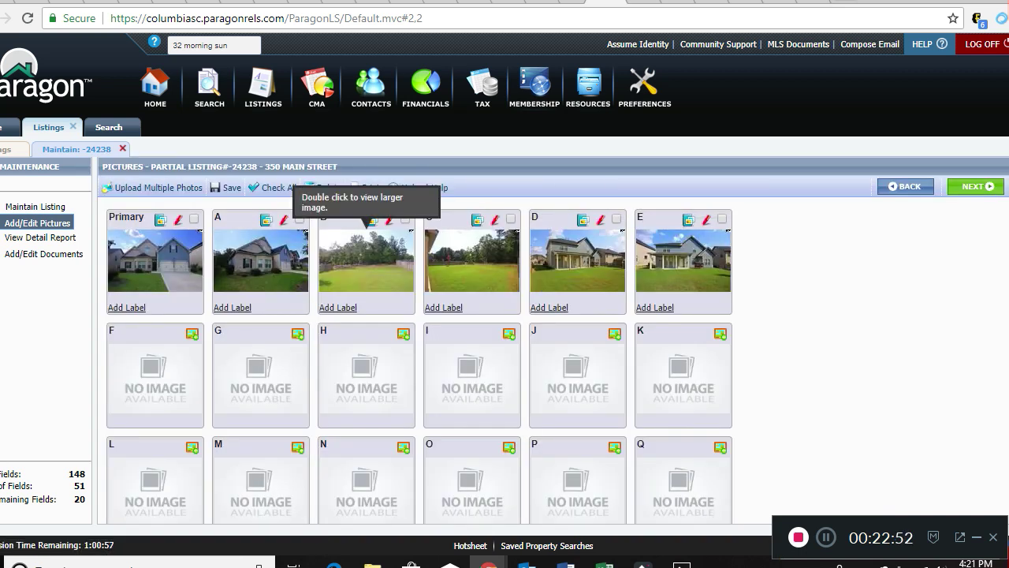
pyautogui.moveTo(473, 236); pyautogui.dragTo(684, 228)
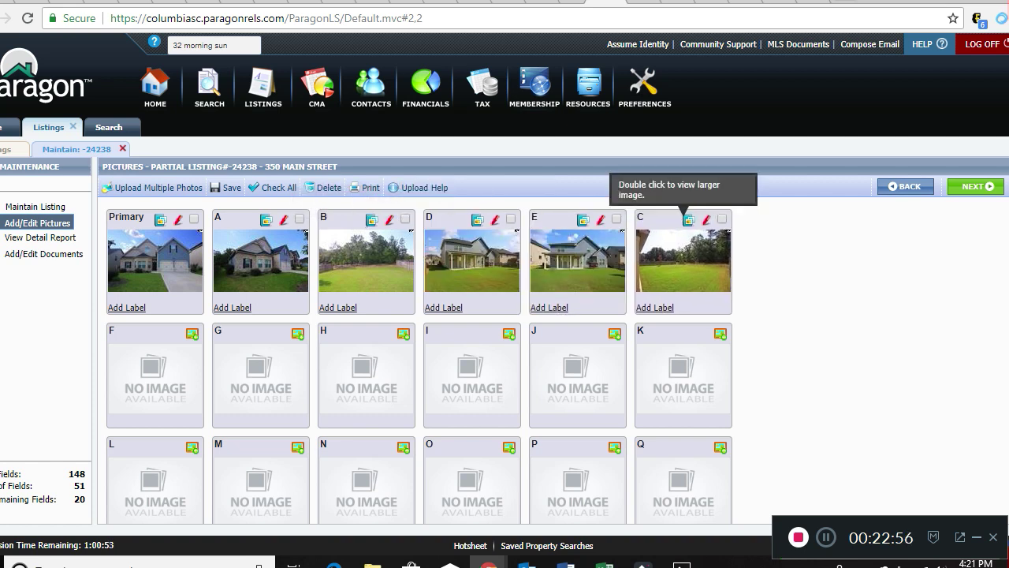
pyautogui.moveTo(367, 244); pyautogui.dragTo(601, 228)
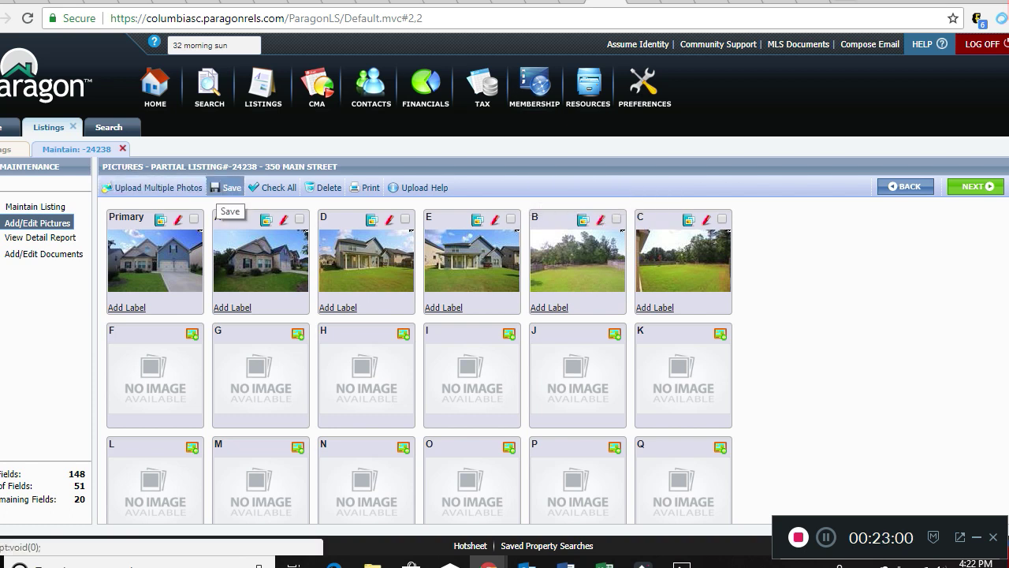
pyautogui.click(227, 187)
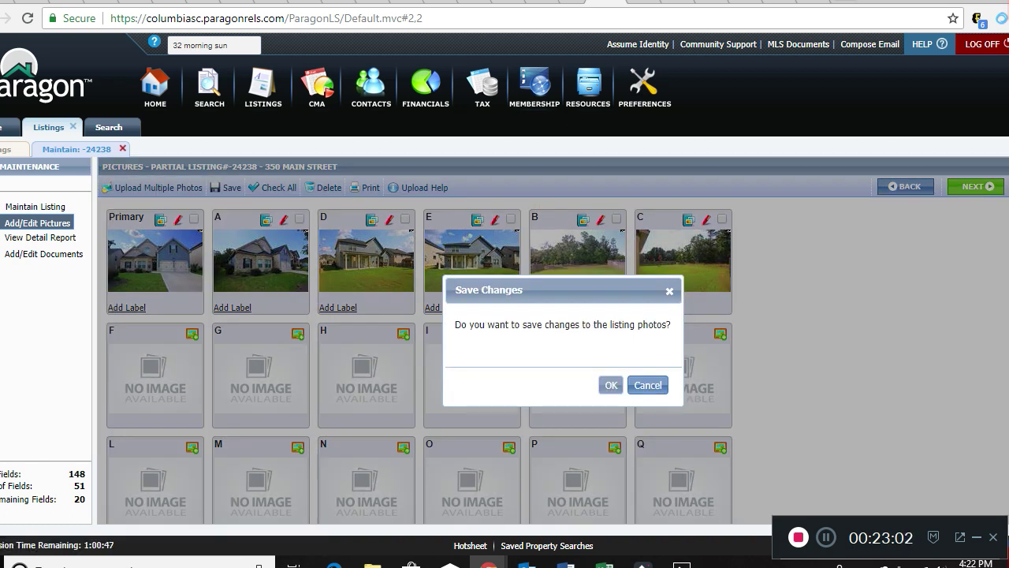
pyautogui.click(611, 385)
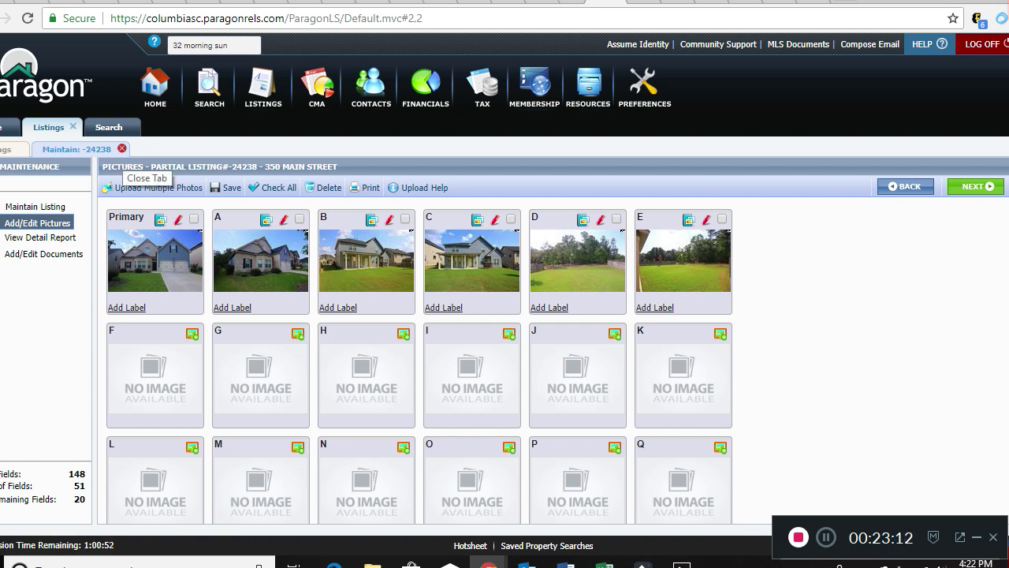
# Close the listing's maintenance view and bring up the Listings > Maintain > Partials list.
pyautogui.click(121, 148)
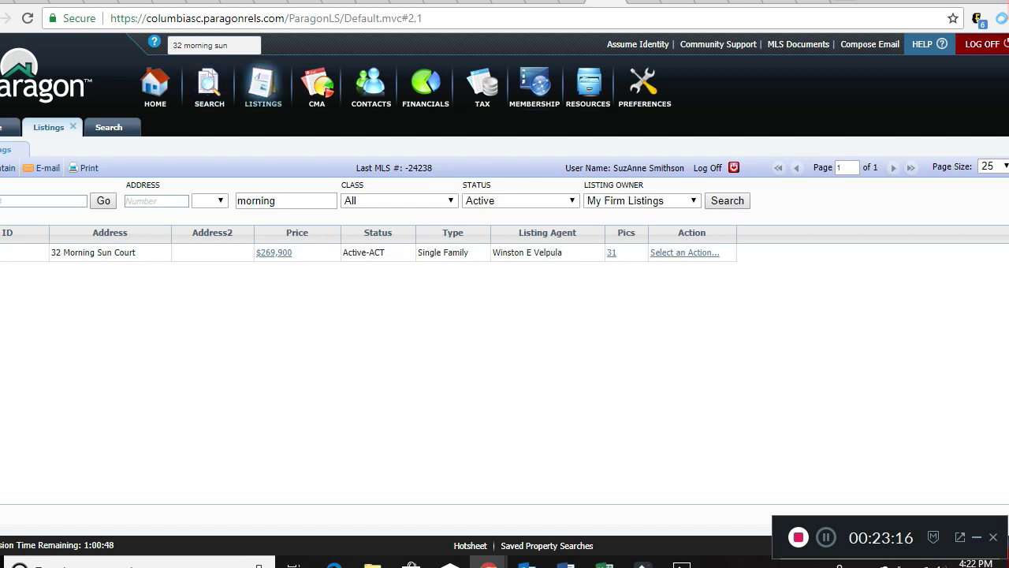
pyautogui.click(263, 83)
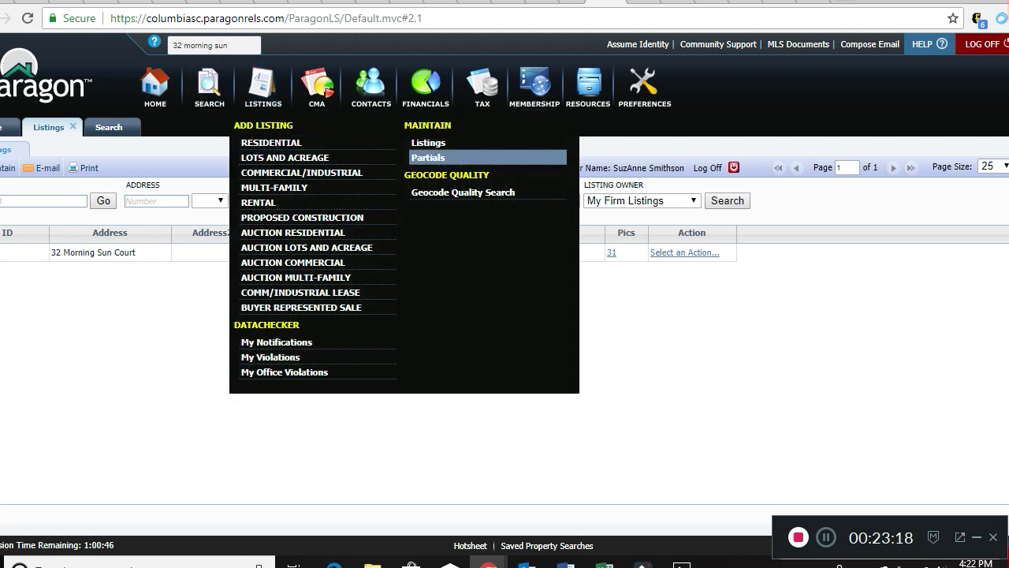
pyautogui.click(441, 157)
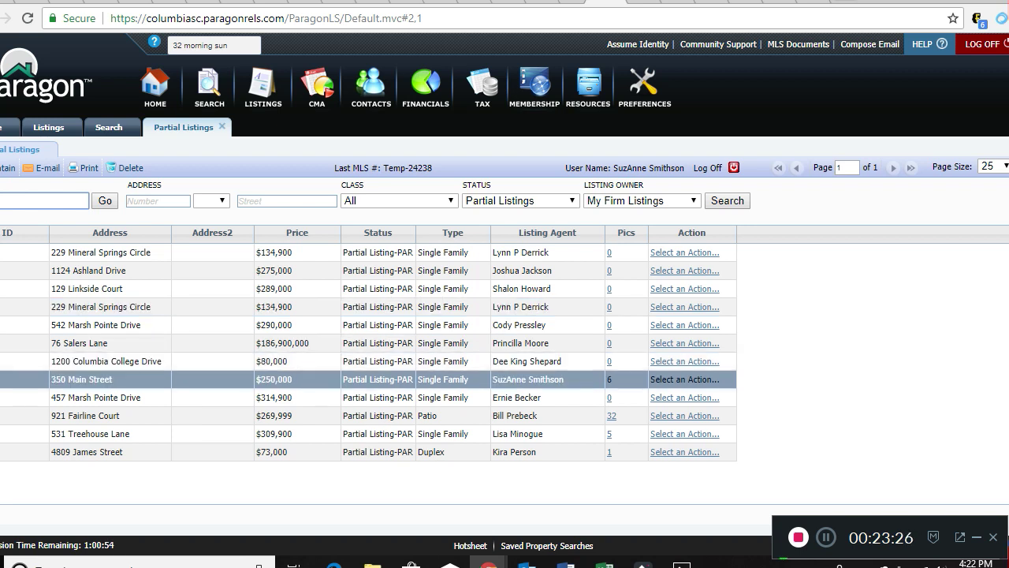
pyautogui.click(111, 379)
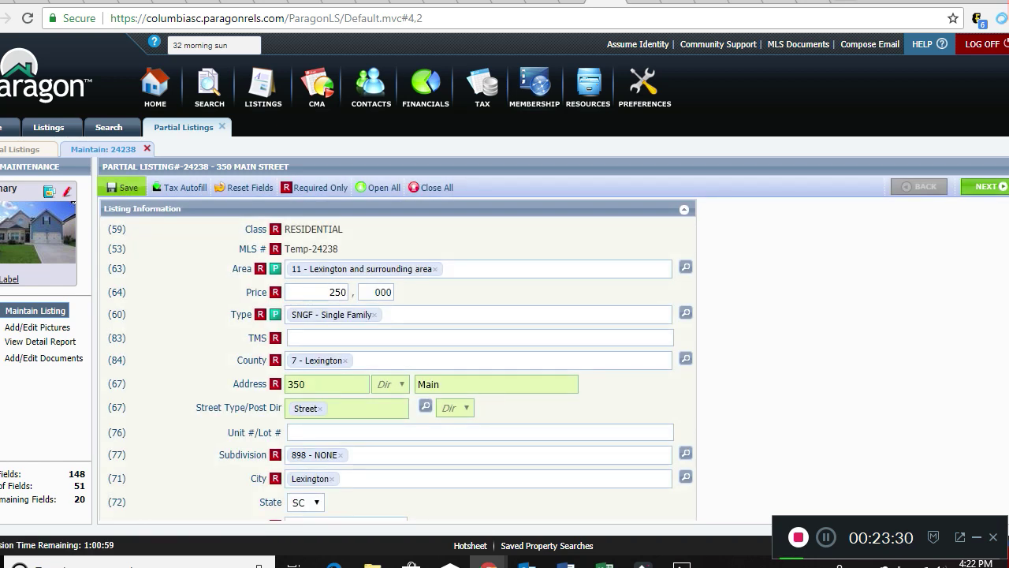
pyautogui.scroll(-5, 399, 359)
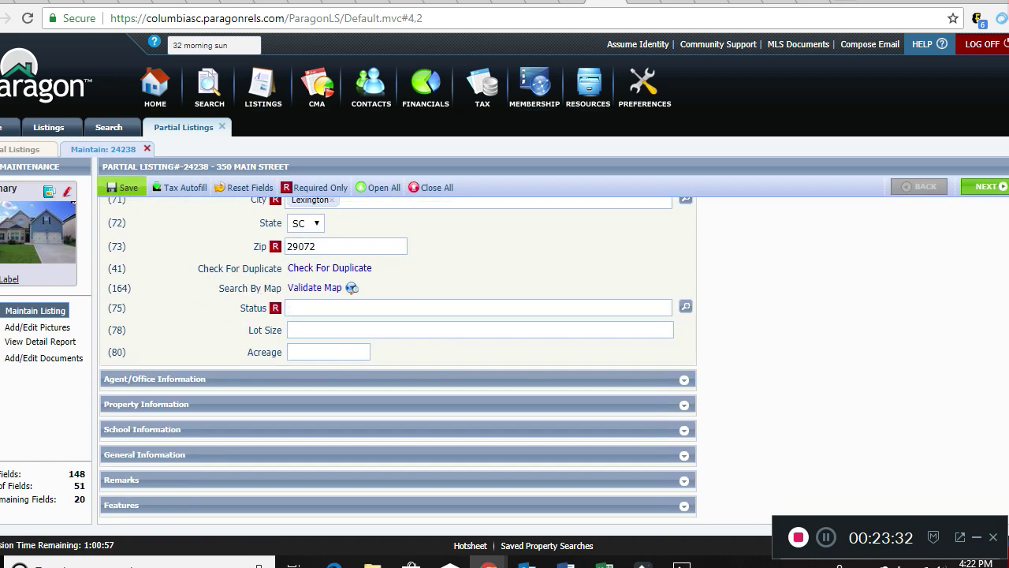
pyautogui.scroll(5, 398, 359)
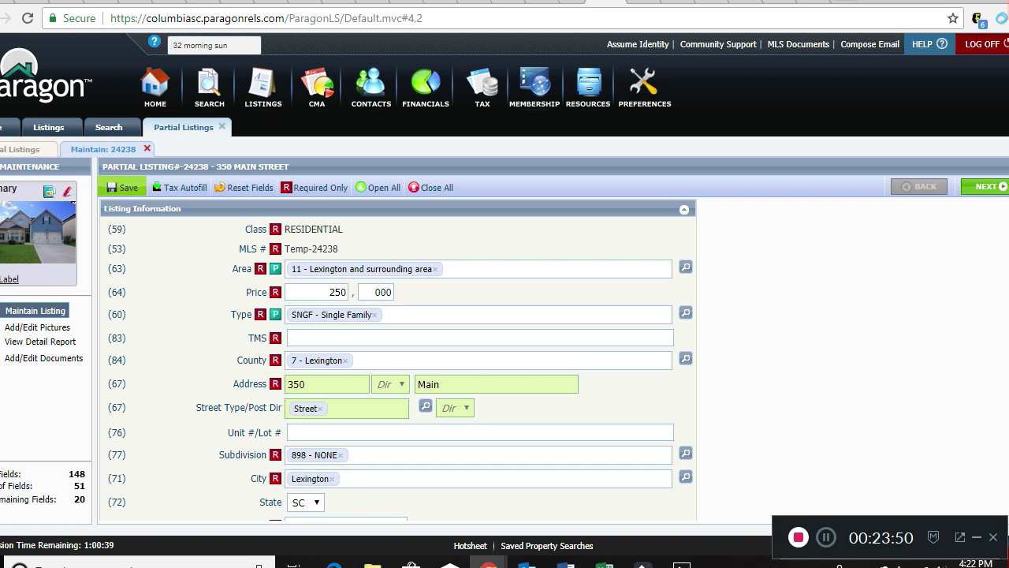
pyautogui.scroll(-2, 398, 359)
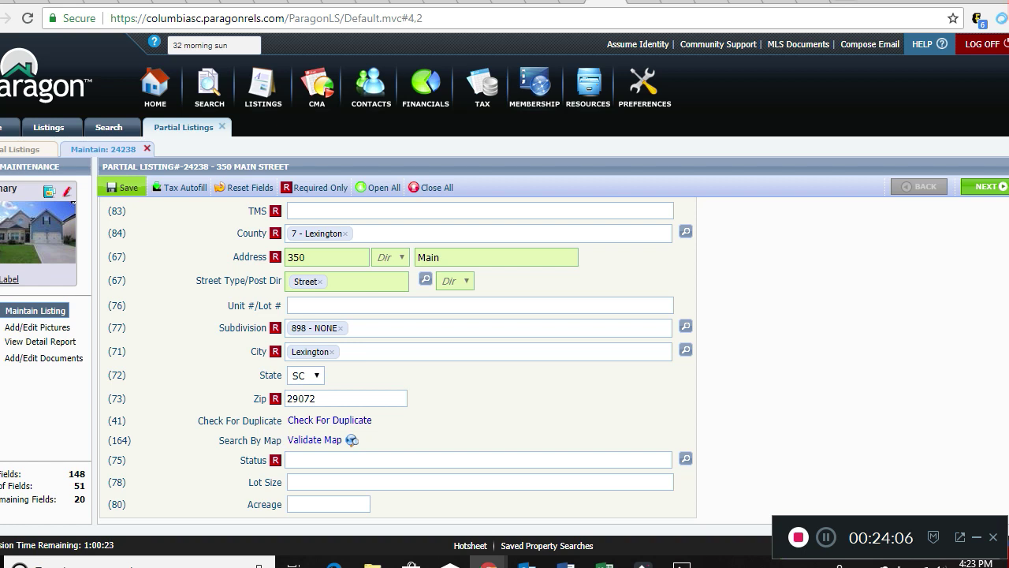
pyautogui.scroll(-3, 398, 354)
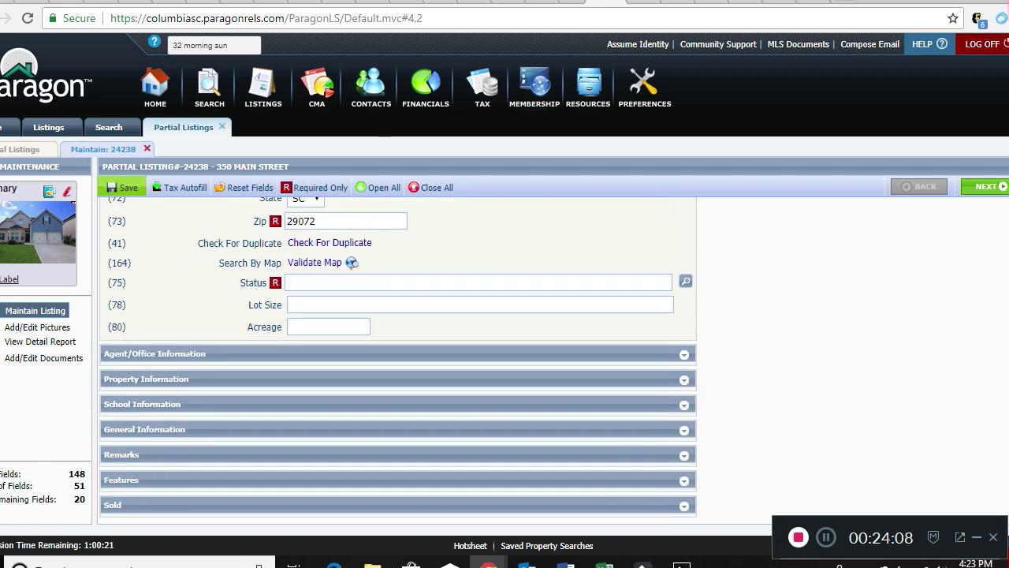
pyautogui.scroll(5, 398, 355)
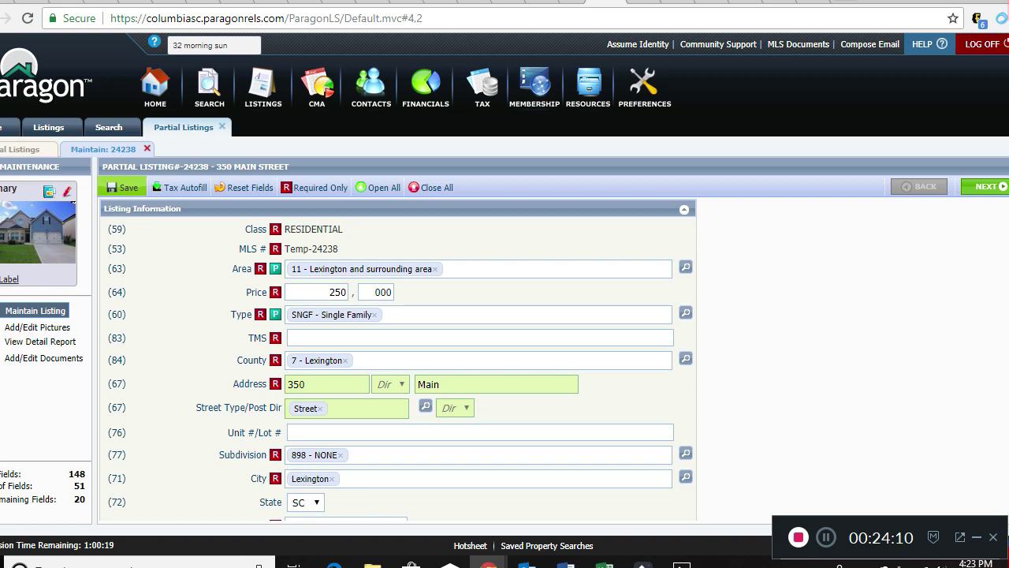